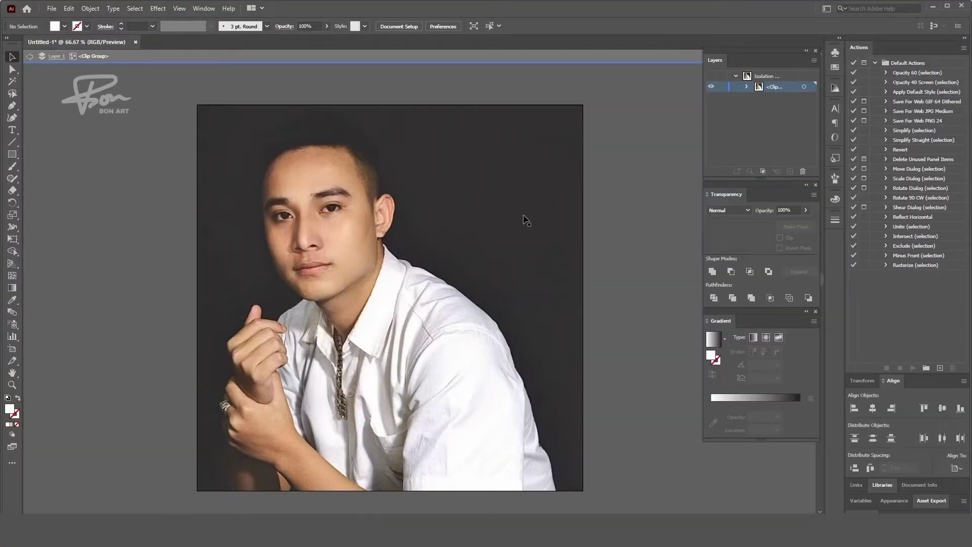
# Select the portrait photo and lower its opacity in the Transparency panel to fade it
pyautogui.click(525, 219)
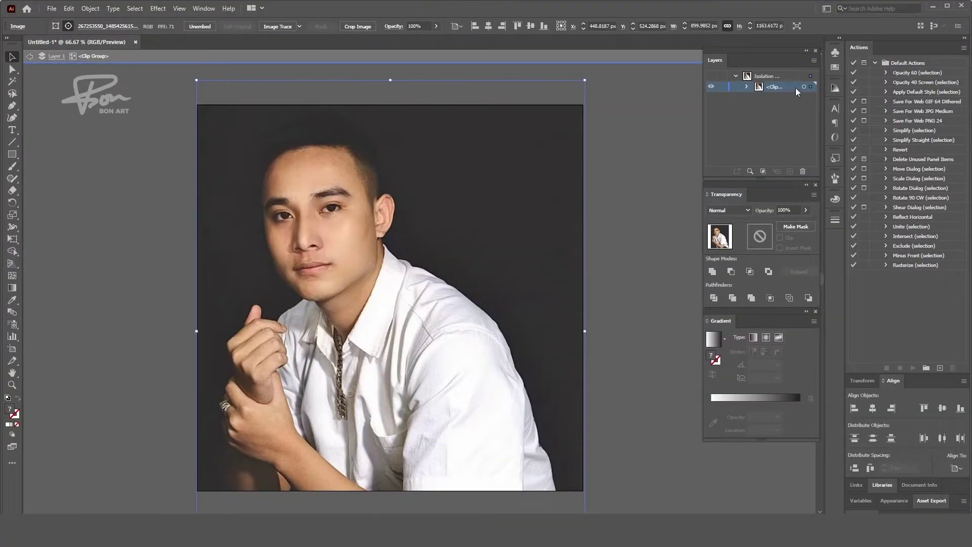
pyautogui.click(765, 80)
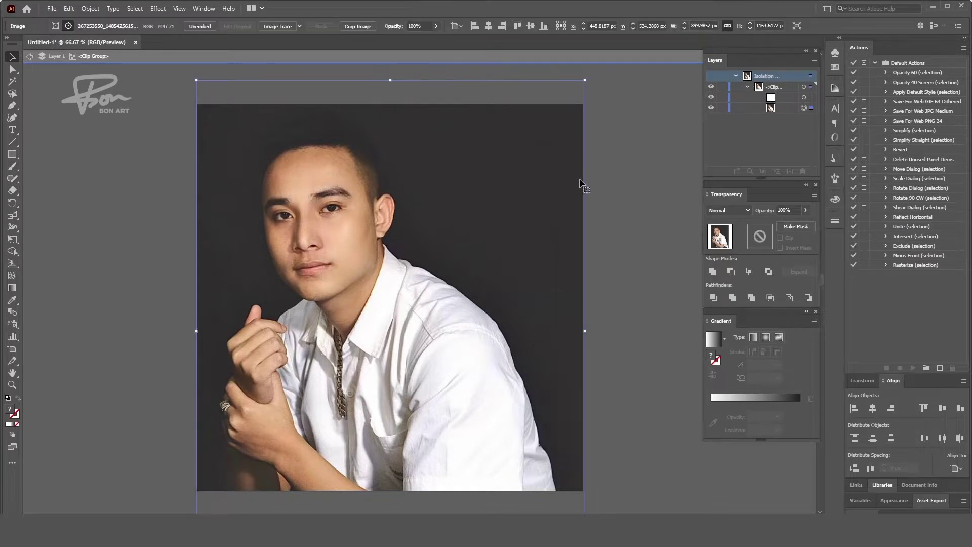
pyautogui.click(806, 210)
pyautogui.moveTo(806, 223); pyautogui.dragTo(793, 224)
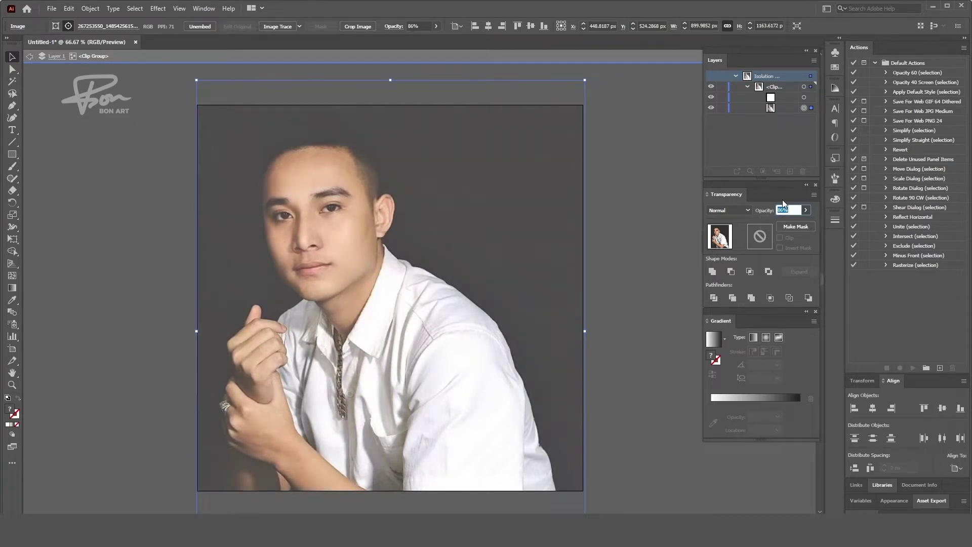
# Exit isolation, add Layer 2 above the photo, lock Layer 1, and pick the Paintbrush
pyautogui.doubleClick(652, 203)
pyautogui.click(790, 171)
pyautogui.click(723, 86)
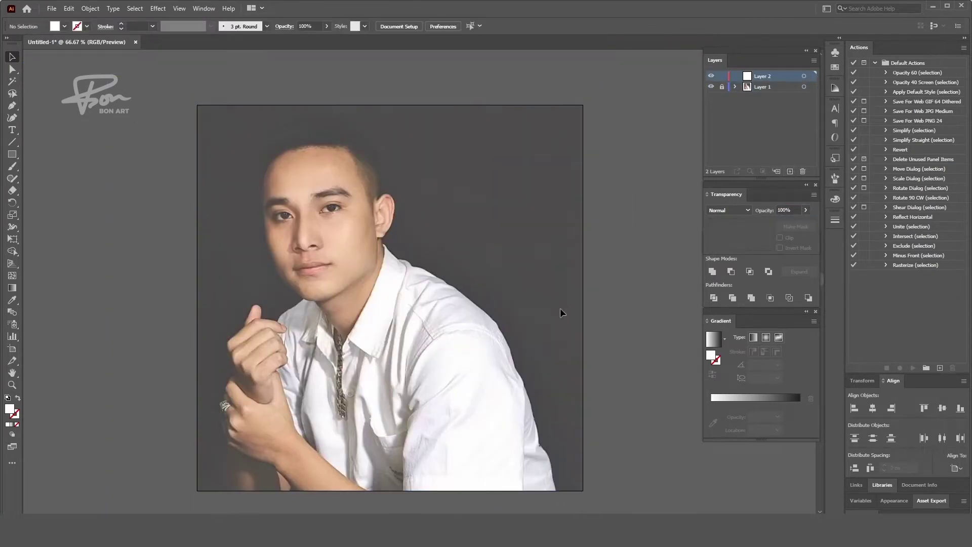
pyautogui.press('b')
pyautogui.click(267, 26)
# With a calligraphic brush and no fill, outline the top and right side of the head and the hairline
pyautogui.click(249, 82)
pyautogui.scroll(5, 307, 164)
pyautogui.press('/')
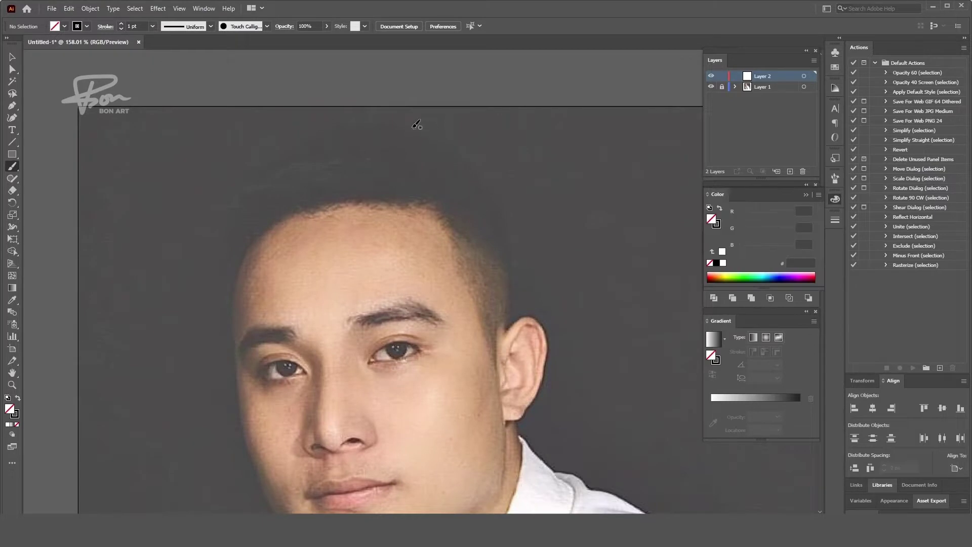
pyautogui.moveTo(406, 123); pyautogui.dragTo(234, 334)
pyautogui.moveTo(418, 122); pyautogui.dragTo(511, 324)
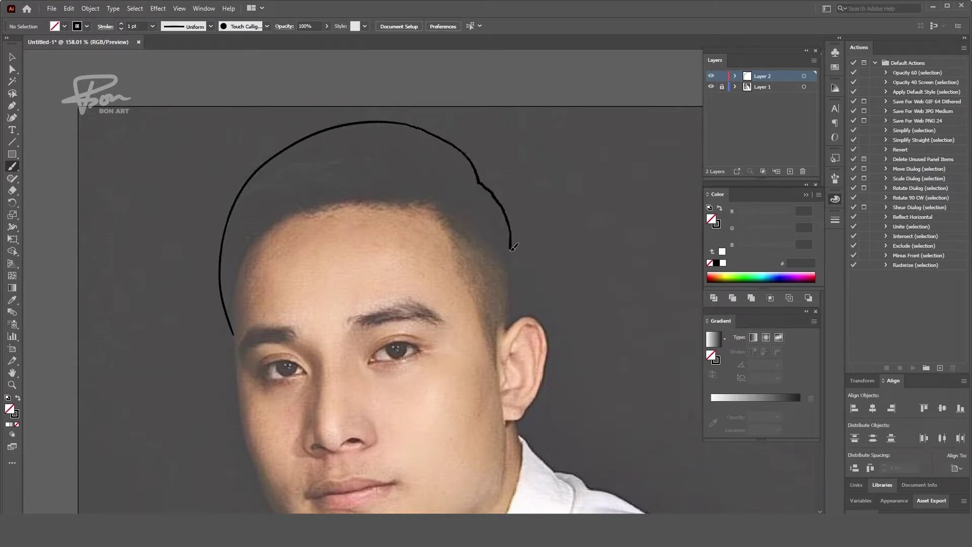
pyautogui.press('a')
pyautogui.click(274, 144)
pyautogui.press('b')
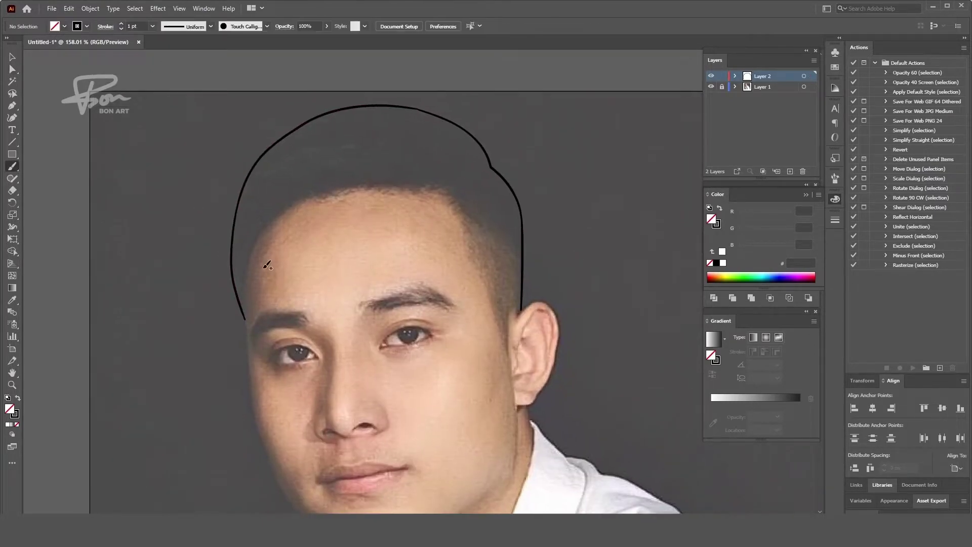
pyautogui.moveTo(450, 177); pyautogui.dragTo(246, 288)
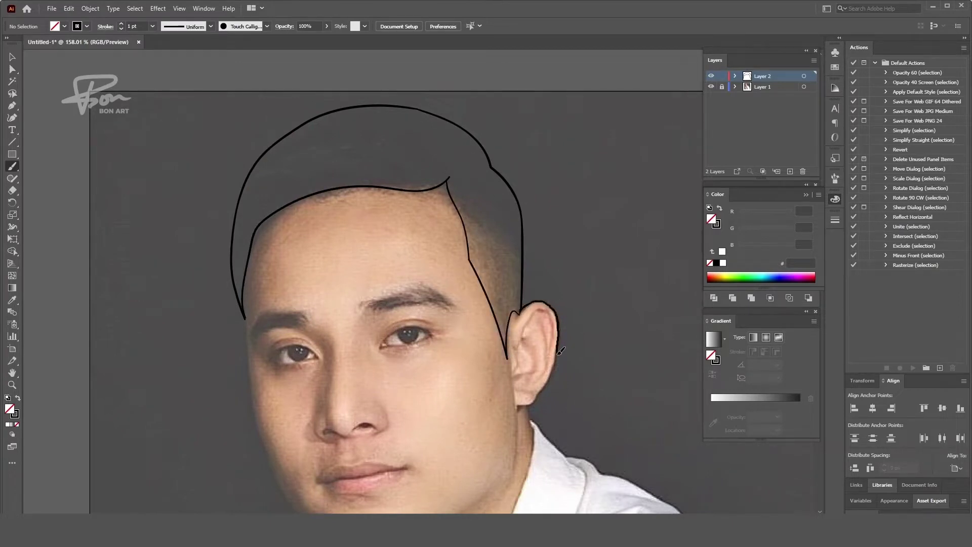
# Outline the face side and ear, neck, collar edge, shirt shoulder and jawline
pyautogui.moveTo(555, 385); pyautogui.dragTo(592, 268)
pyautogui.moveTo(572, 311); pyautogui.dragTo(499, 512)
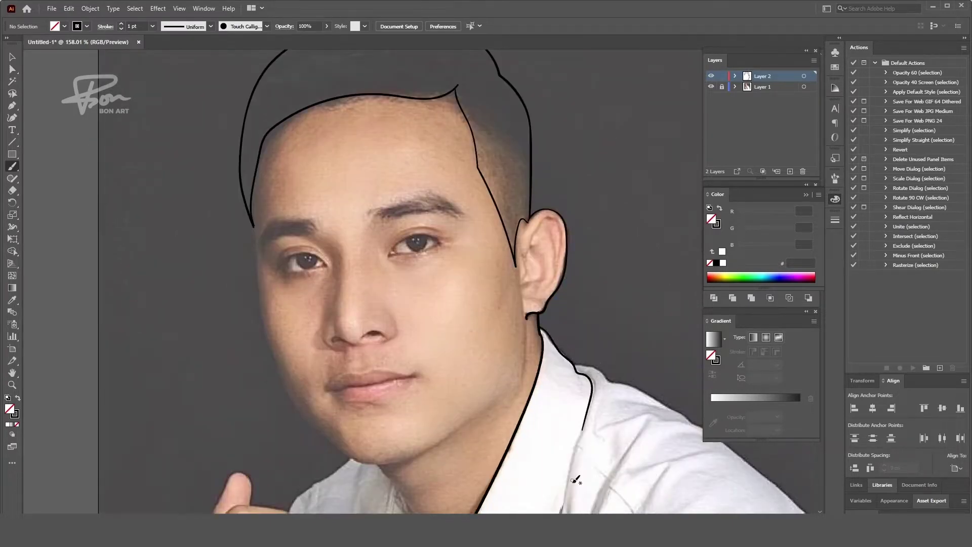
pyautogui.moveTo(603, 340); pyautogui.dragTo(471, 277)
pyautogui.moveTo(471, 278)
pyautogui.mouseDown()
pyautogui.moveTo(526, 296)
pyautogui.moveTo(741, 499)
pyautogui.mouseUp()
pyautogui.moveTo(502, 249)
pyautogui.mouseDown()
pyautogui.moveTo(490, 320)
pyautogui.moveTo(393, 383)
pyautogui.mouseUp()
pyautogui.moveTo(448, 479); pyautogui.dragTo(458, 421)
pyautogui.moveTo(378, 363); pyautogui.dragTo(366, 414)
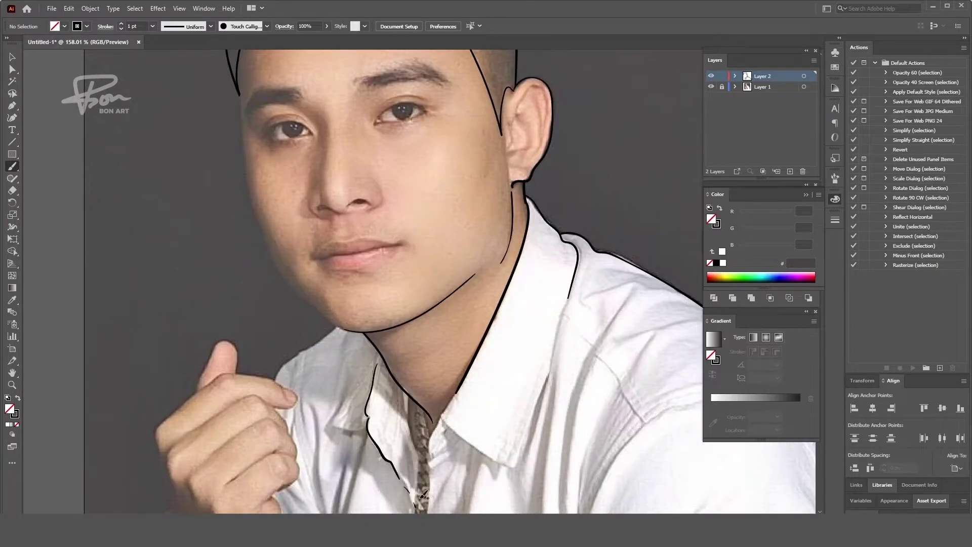
pyautogui.scroll(5, 430, 415)
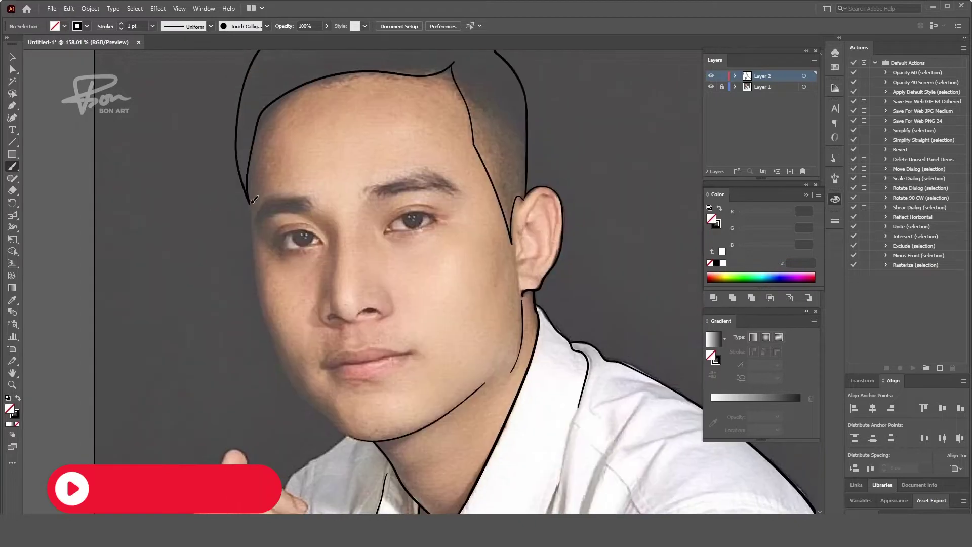
pyautogui.press('a')
pyautogui.click(356, 441)
pyautogui.press('b')
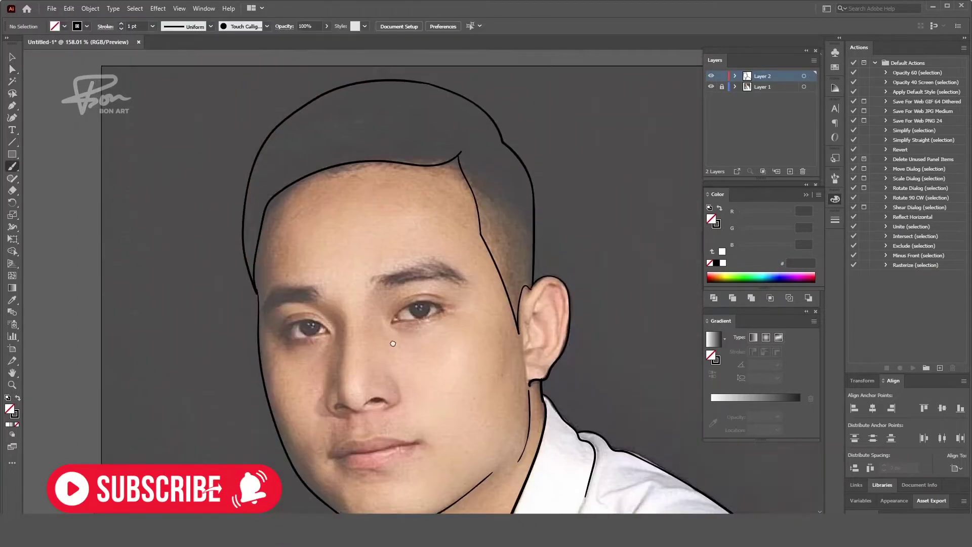
pyautogui.scroll(2, 405, 428)
pyautogui.scroll(-5, 405, 428)
# Trace both collar edges, the shirt placket, fold lines on the right, and necklace hatch marks
pyautogui.moveTo(407, 426); pyautogui.dragTo(341, 360)
pyautogui.moveTo(485, 321); pyautogui.dragTo(454, 406)
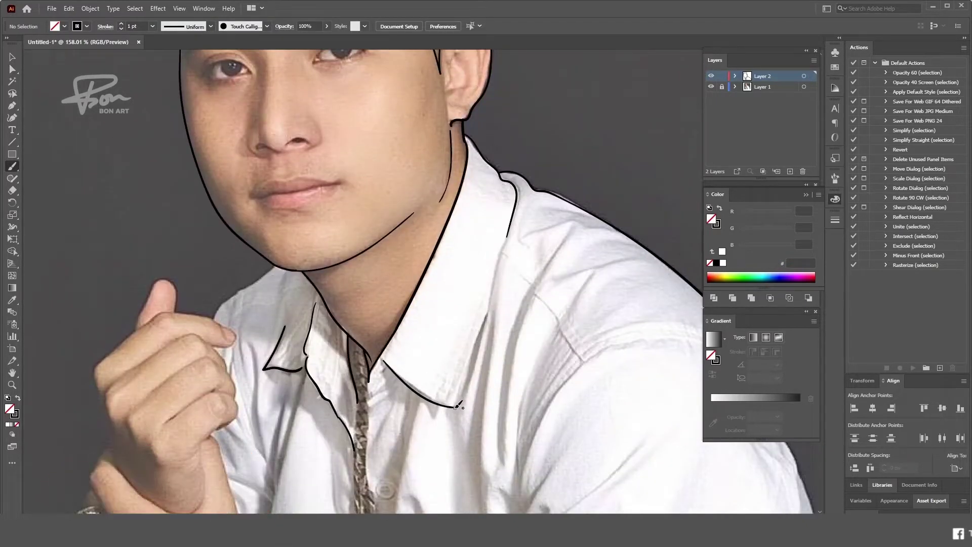
pyautogui.moveTo(526, 298); pyautogui.dragTo(507, 391)
pyautogui.moveTo(544, 355); pyautogui.dragTo(515, 481)
pyautogui.moveTo(557, 388); pyautogui.dragTo(518, 489)
pyautogui.scroll(-3, 455, 354)
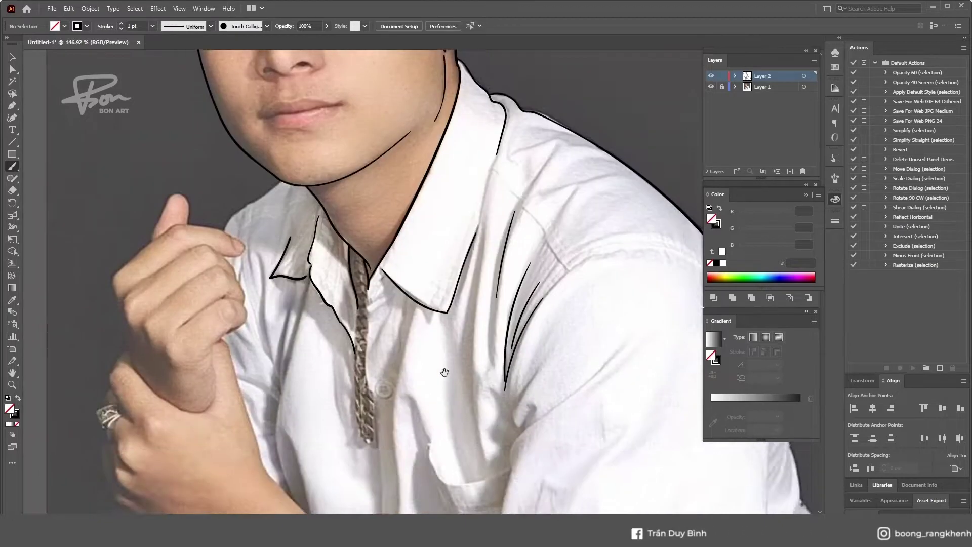
pyautogui.scroll(3, 456, 354)
pyautogui.moveTo(393, 319); pyautogui.dragTo(382, 332)
pyautogui.moveTo(395, 350); pyautogui.dragTo(385, 362)
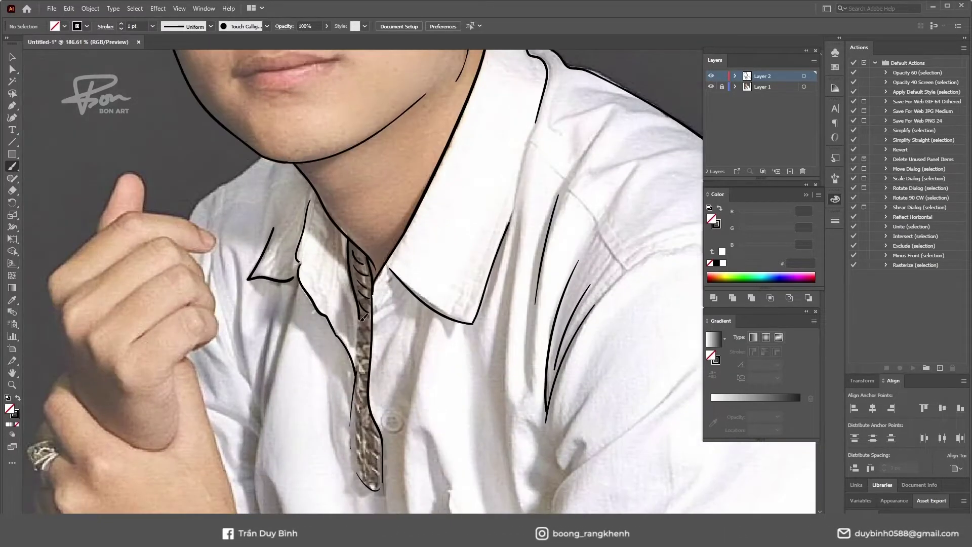
pyautogui.scroll(-1, 400, 405)
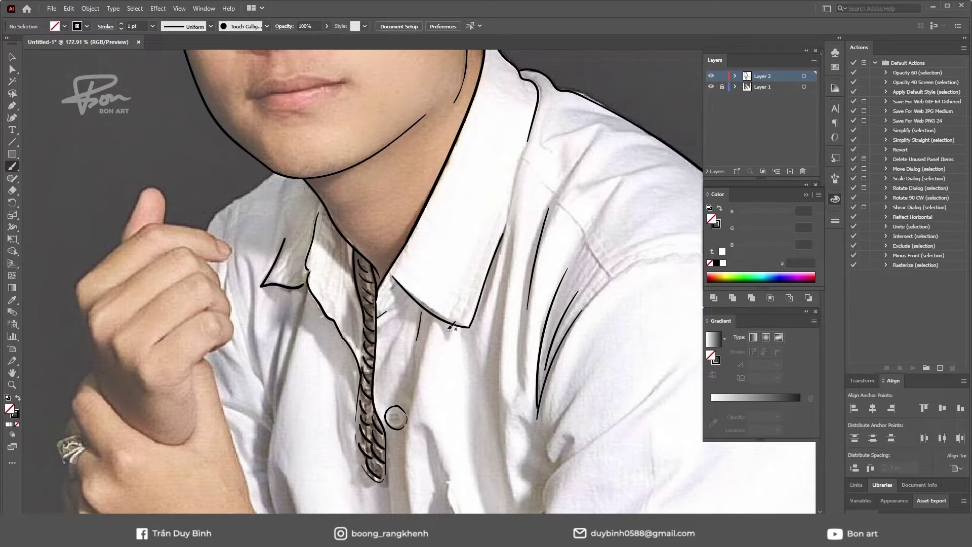
pyautogui.scroll(-3, 511, 395)
# Draw a sleeve fold, both sides of the nose, and the lip lines
pyautogui.scroll(2, 511, 354)
pyautogui.moveTo(539, 296); pyautogui.dragTo(445, 392)
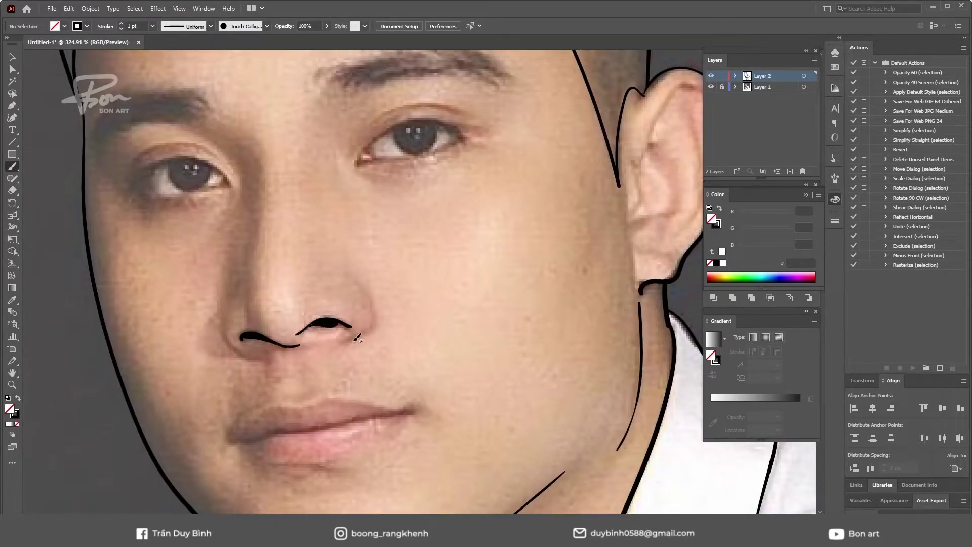
pyautogui.moveTo(223, 315); pyautogui.dragTo(233, 348)
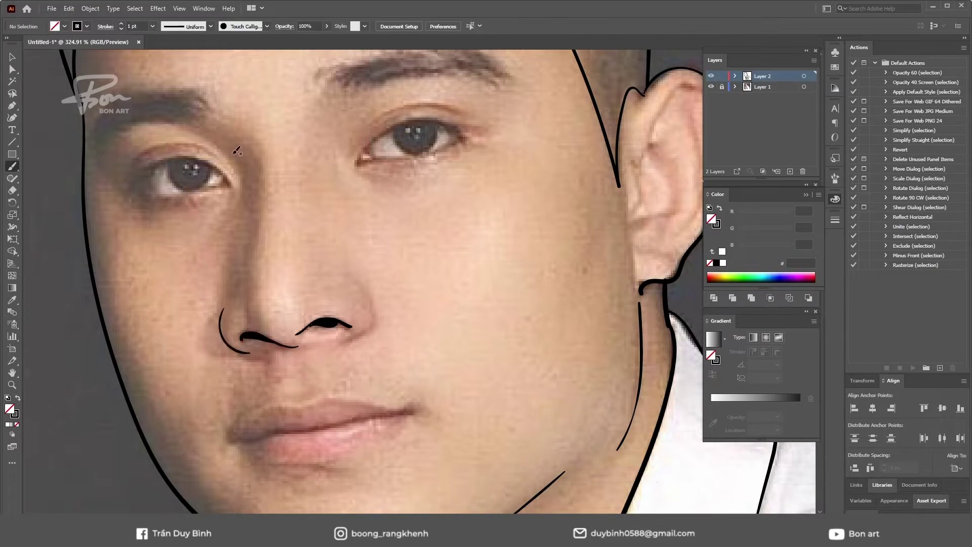
pyautogui.moveTo(373, 296); pyautogui.dragTo(345, 343)
pyautogui.moveTo(235, 440)
pyautogui.mouseDown()
pyautogui.moveTo(411, 410)
pyautogui.moveTo(356, 400)
pyautogui.moveTo(229, 436)
pyautogui.mouseUp()
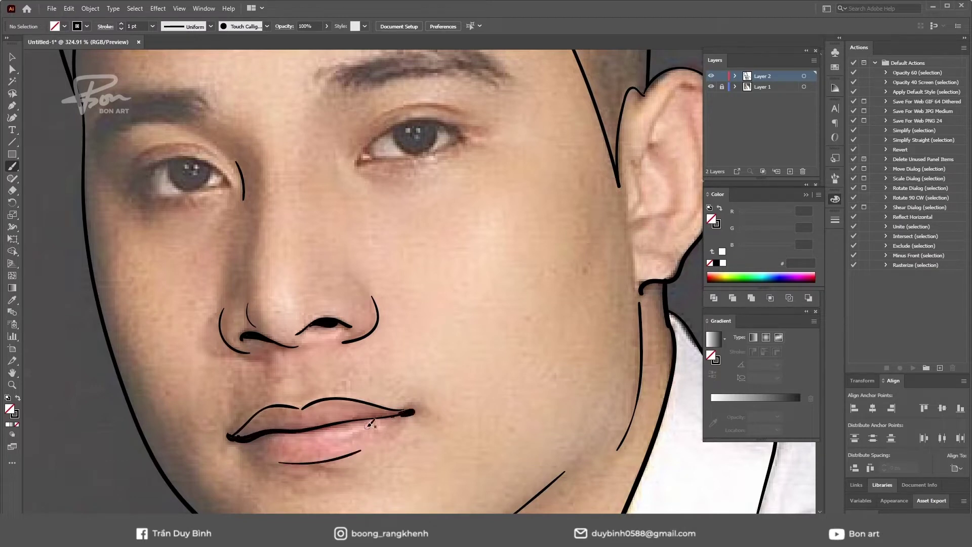
pyautogui.scroll(5, 403, 281)
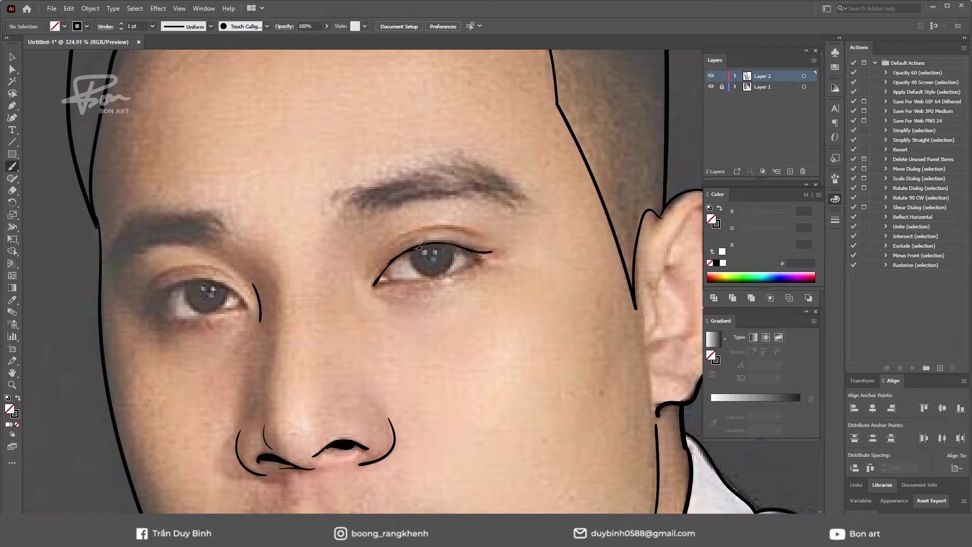
# Outline the right eye's iris, lower lid and crease, plus the left eye's upper lid and lashes
pyautogui.moveTo(410, 249); pyautogui.dragTo(449, 266)
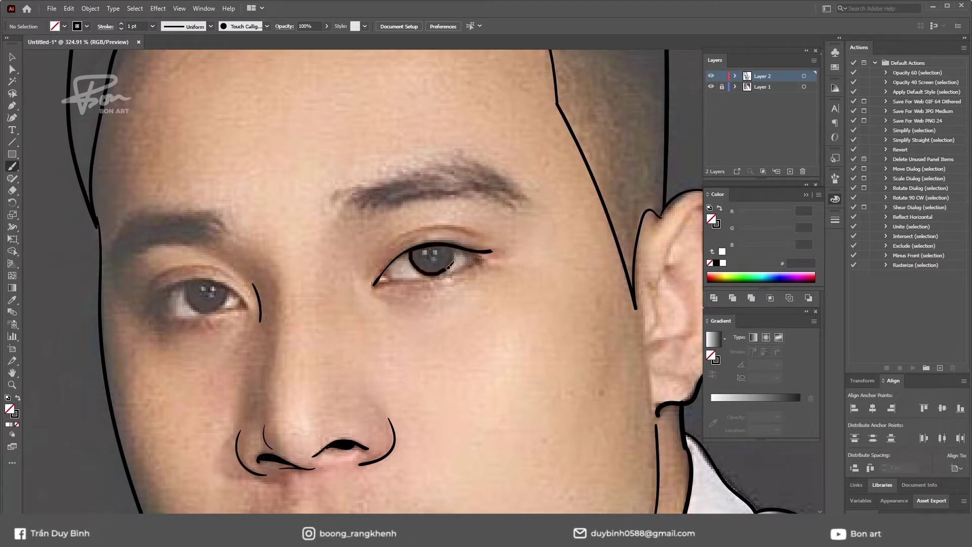
pyautogui.moveTo(377, 284); pyautogui.dragTo(494, 256)
pyautogui.moveTo(390, 241); pyautogui.dragTo(470, 232)
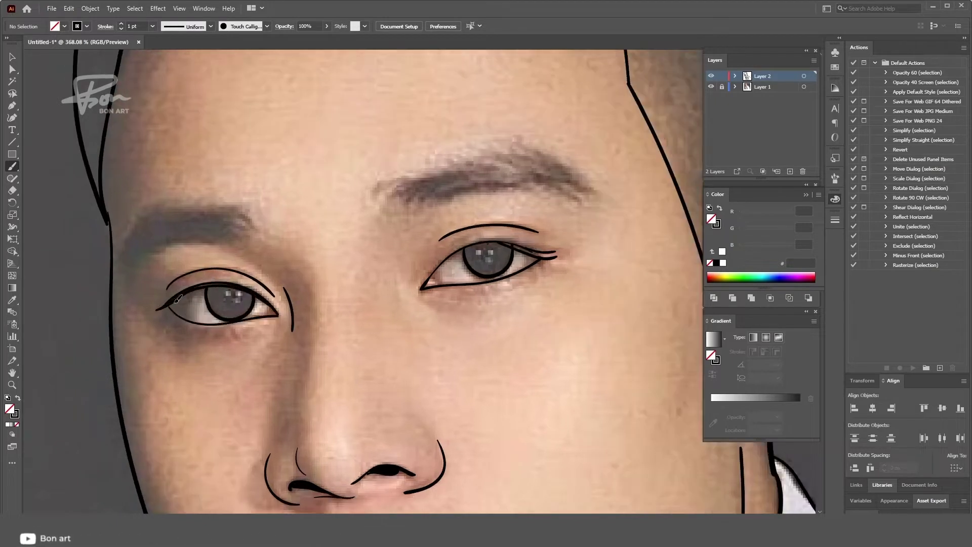
pyautogui.moveTo(177, 299); pyautogui.dragTo(203, 290)
pyautogui.moveTo(430, 284); pyautogui.dragTo(434, 276)
pyautogui.moveTo(379, 194); pyautogui.dragTo(430, 179)
# Build up the right eyebrow with dense black brush strokes
pyautogui.moveTo(392, 195)
pyautogui.mouseDown()
pyautogui.moveTo(435, 178)
pyautogui.moveTo(598, 193)
pyautogui.mouseUp()
pyautogui.moveTo(525, 152)
pyautogui.mouseDown()
pyautogui.moveTo(583, 190)
pyautogui.moveTo(545, 163)
pyautogui.mouseUp()
pyautogui.moveTo(494, 148); pyautogui.dragTo(525, 157)
pyautogui.moveTo(452, 166); pyautogui.dragTo(515, 177)
pyautogui.scroll(-3, 514, 178)
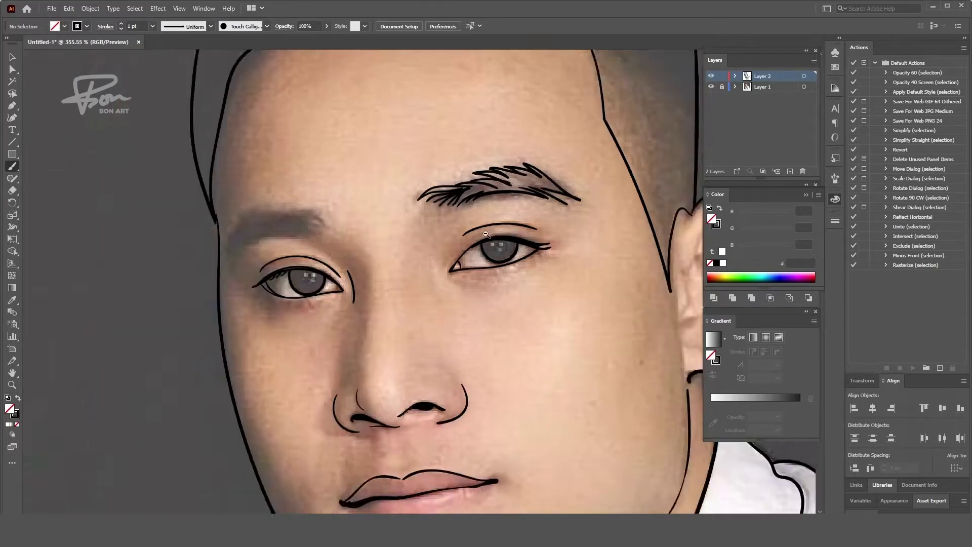
pyautogui.scroll(3, 514, 177)
pyautogui.press('n')
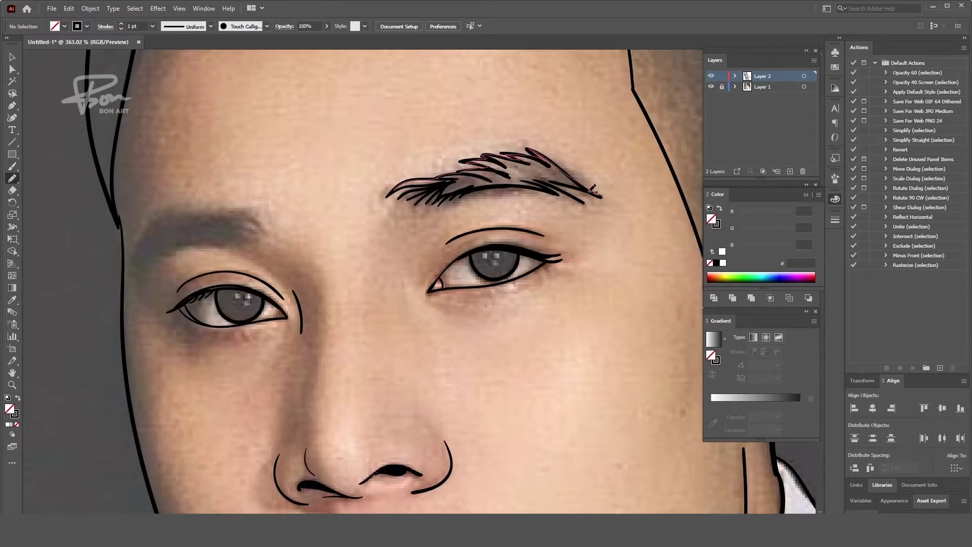
pyautogui.press('b')
pyautogui.scroll(-1, 651, 311)
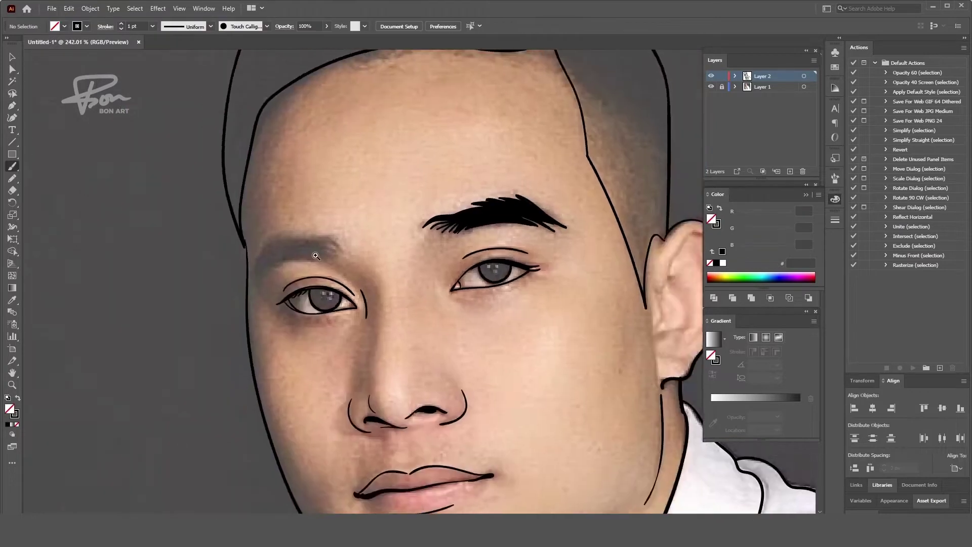
# Fill in the left eyebrow with short strokes and darken the left eye's lower lid
pyautogui.moveTo(313, 234); pyautogui.dragTo(347, 246)
pyautogui.moveTo(311, 246); pyautogui.dragTo(335, 259)
pyautogui.moveTo(284, 238)
pyautogui.mouseDown()
pyautogui.moveTo(250, 274)
pyautogui.moveTo(337, 254)
pyautogui.mouseUp()
pyautogui.scroll(-2, 335, 259)
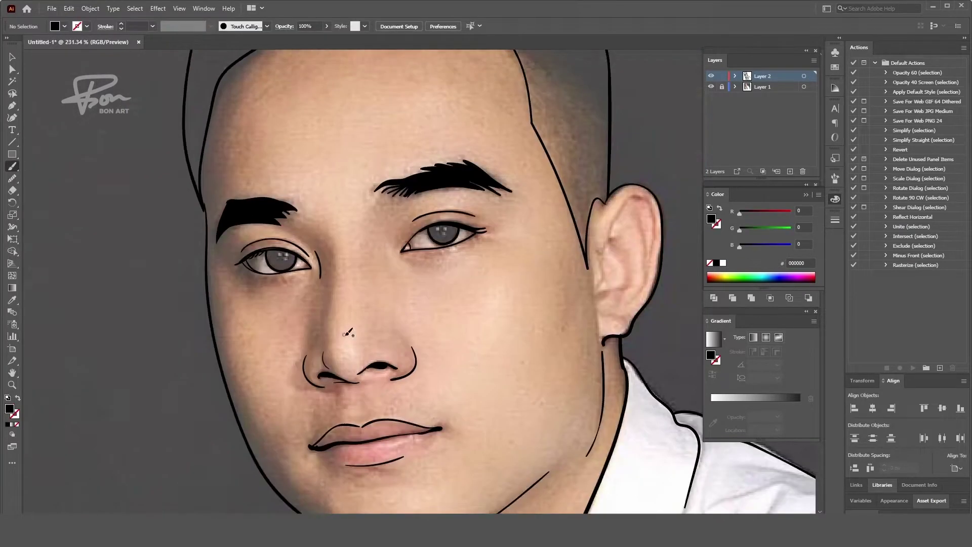
pyautogui.moveTo(336, 419); pyautogui.dragTo(341, 391)
pyautogui.moveTo(238, 303); pyautogui.dragTo(281, 308)
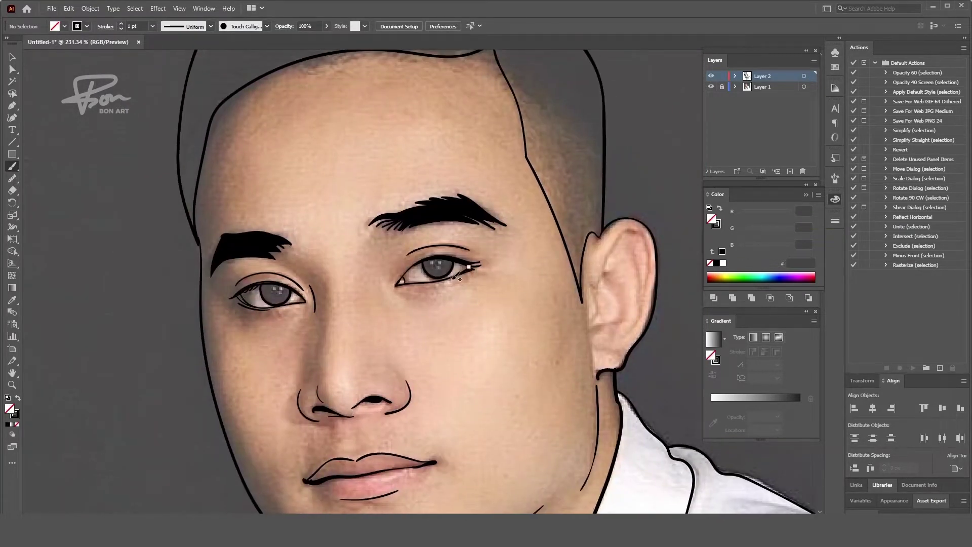
# Draw the inner ear fold lines
pyautogui.scroll(-2, 473, 267)
pyautogui.scroll(1, 507, 253)
pyautogui.moveTo(532, 217)
pyautogui.mouseDown()
pyautogui.moveTo(501, 248)
pyautogui.moveTo(487, 303)
pyautogui.mouseUp()
pyautogui.moveTo(536, 217); pyautogui.dragTo(543, 244)
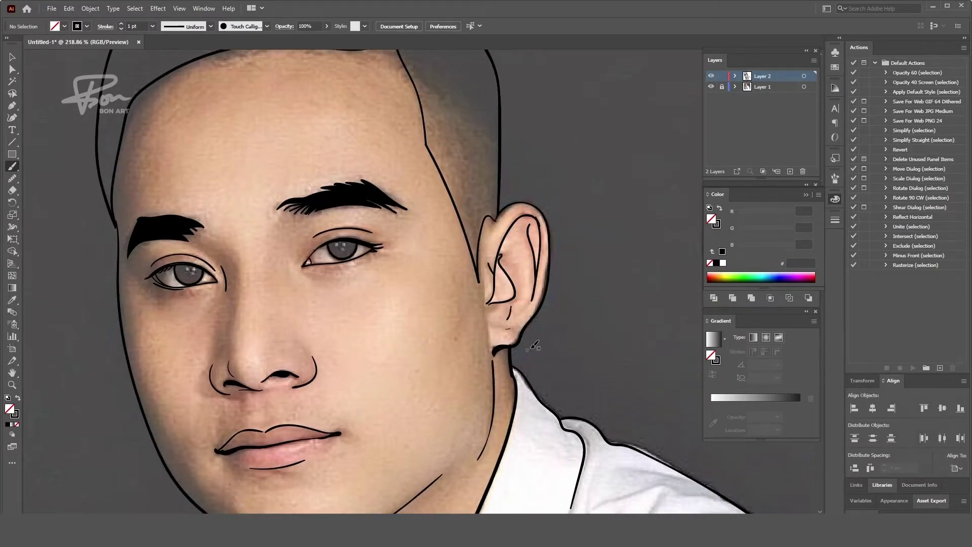
# Outline the fist: its left edge, finger tops, knuckle, bottom and right side
pyautogui.scroll(-5, 535, 346)
pyautogui.scroll(-1, 341, 331)
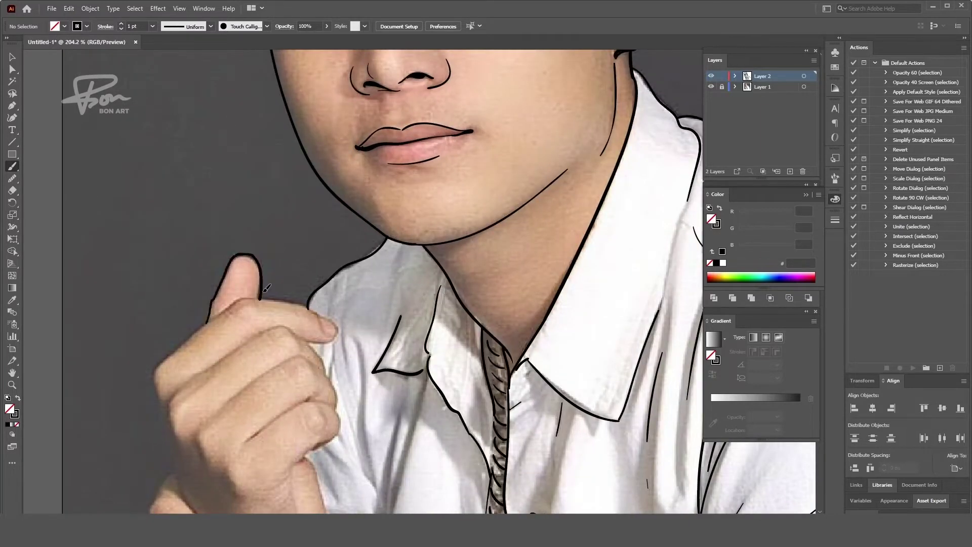
pyautogui.moveTo(263, 298); pyautogui.dragTo(183, 491)
pyautogui.scroll(-2, 183, 491)
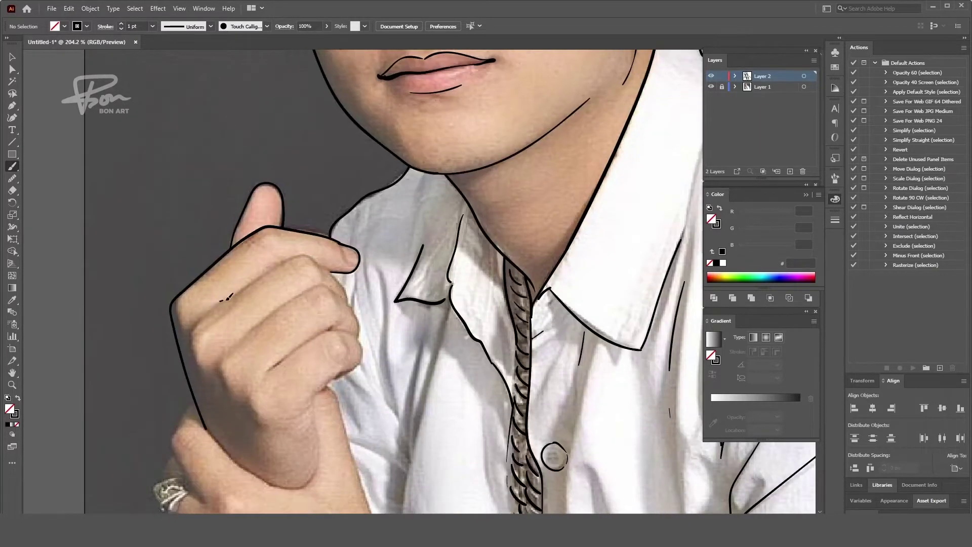
pyautogui.moveTo(220, 300); pyautogui.dragTo(350, 304)
pyautogui.moveTo(252, 327); pyautogui.dragTo(359, 338)
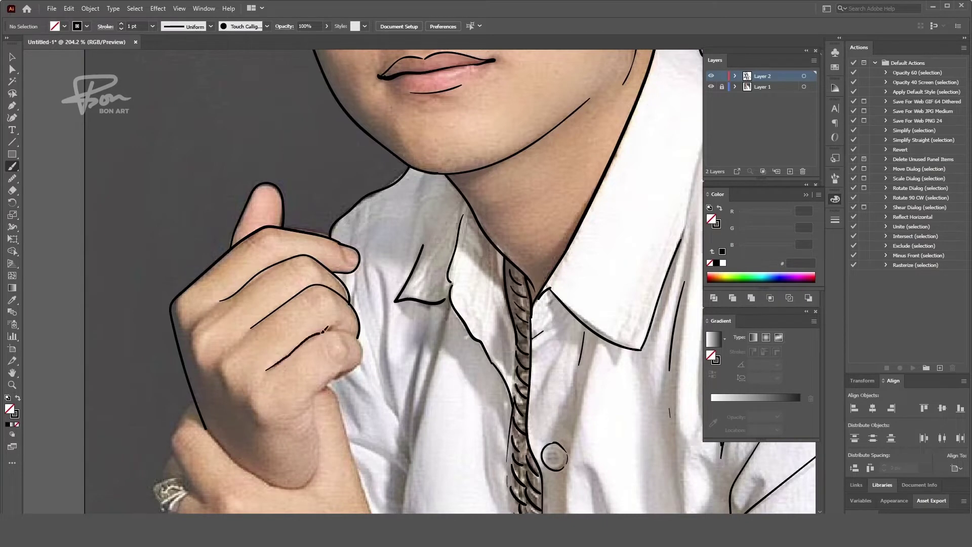
pyautogui.scroll(-3, 374, 392)
pyautogui.hscroll(3, 374, 393)
pyautogui.moveTo(129, 339); pyautogui.dragTo(242, 387)
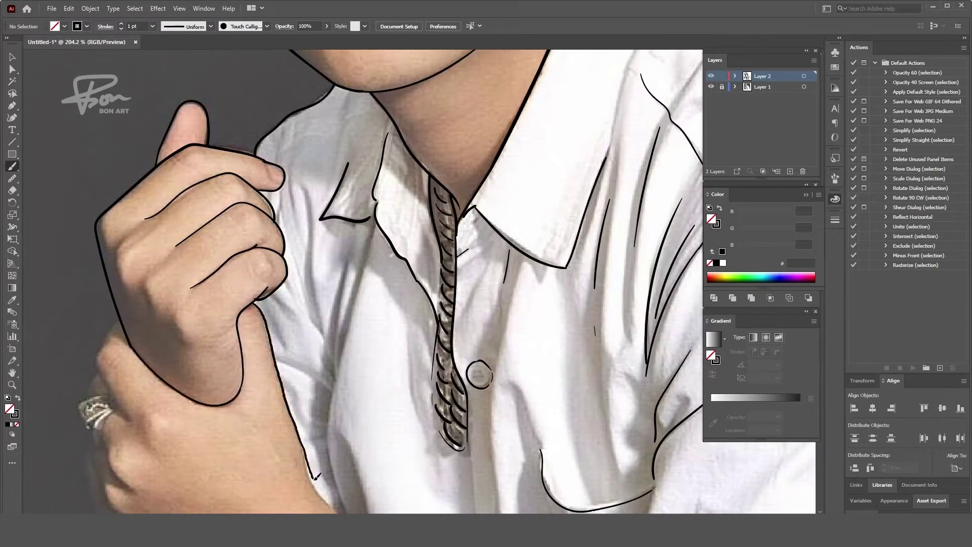
pyautogui.moveTo(254, 296); pyautogui.dragTo(323, 512)
pyautogui.moveTo(120, 308); pyautogui.dragTo(101, 377)
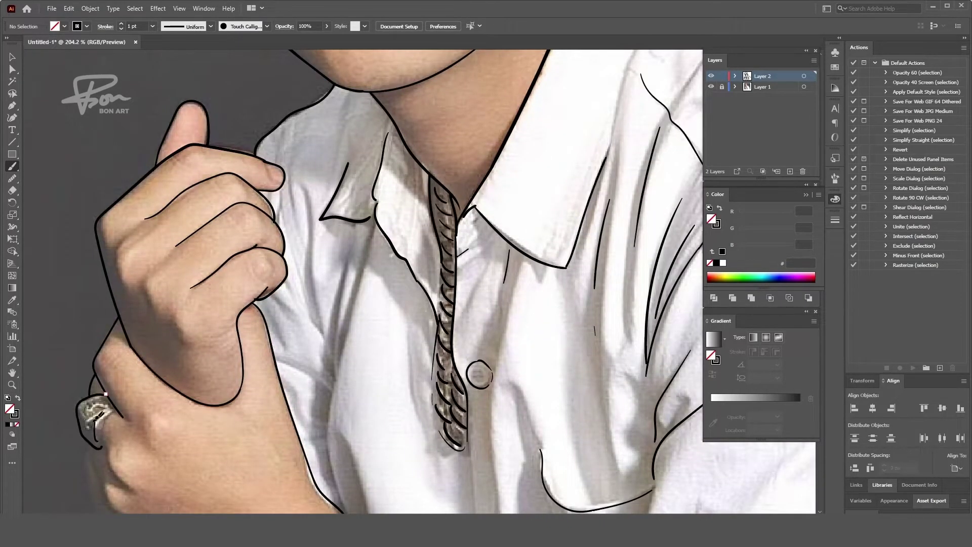
# Trace the wrist's lower edge and the forearm's upper and lower-left edges
pyautogui.scroll(-2, 120, 395)
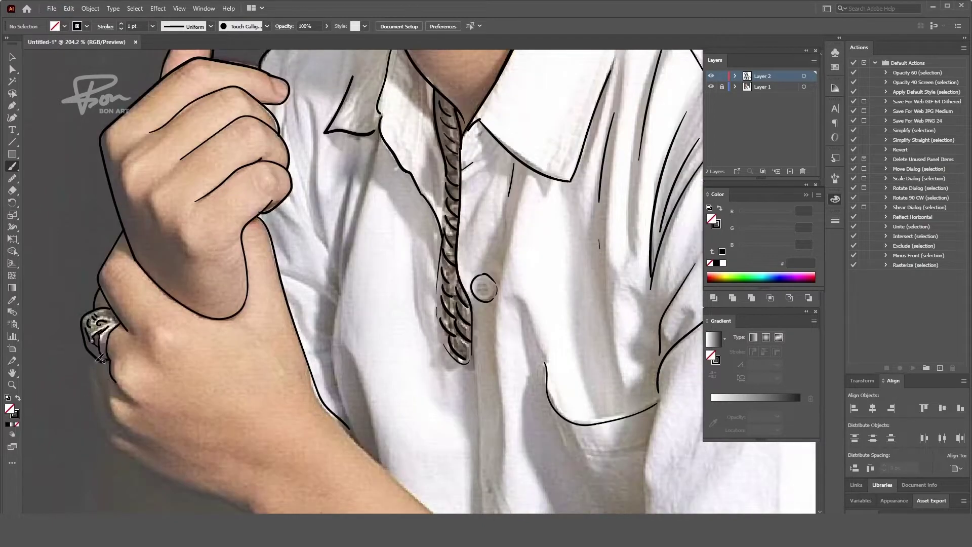
pyautogui.moveTo(103, 354); pyautogui.dragTo(198, 494)
pyautogui.scroll(-5, 198, 494)
pyautogui.hscroll(2, 197, 494)
pyautogui.moveTo(124, 260)
pyautogui.mouseDown()
pyautogui.moveTo(158, 268)
pyautogui.moveTo(220, 349)
pyautogui.mouseUp()
pyautogui.moveTo(268, 192)
pyautogui.mouseDown()
pyautogui.moveTo(316, 246)
pyautogui.moveTo(466, 348)
pyautogui.mouseUp()
pyautogui.scroll(-3, 408, 417)
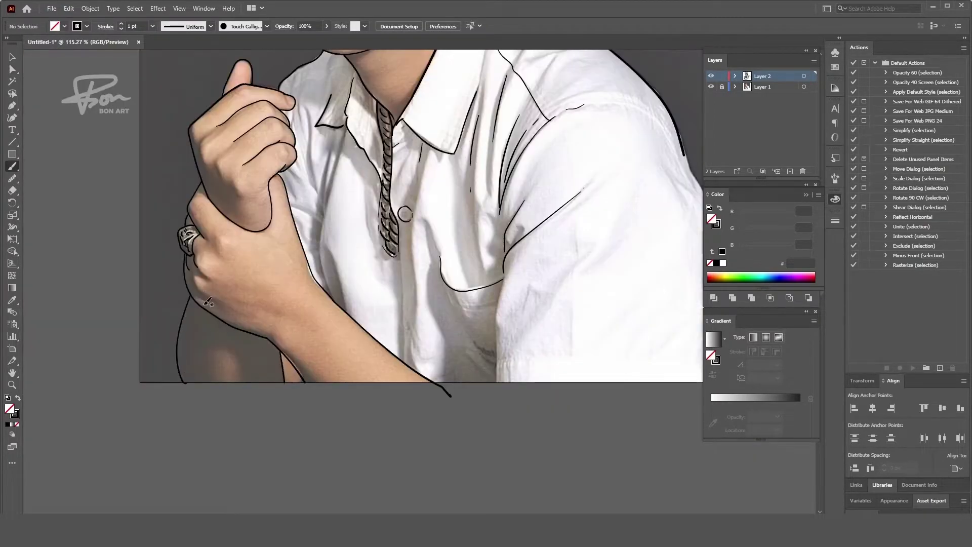
pyautogui.scroll(-3, 208, 302)
pyautogui.scroll(4, 208, 303)
pyautogui.moveTo(221, 299); pyautogui.dragTo(195, 418)
# Draw one brush stroke across the top of the head as the hairline, then zoom back out
pyautogui.scroll(-4, 342, 426)
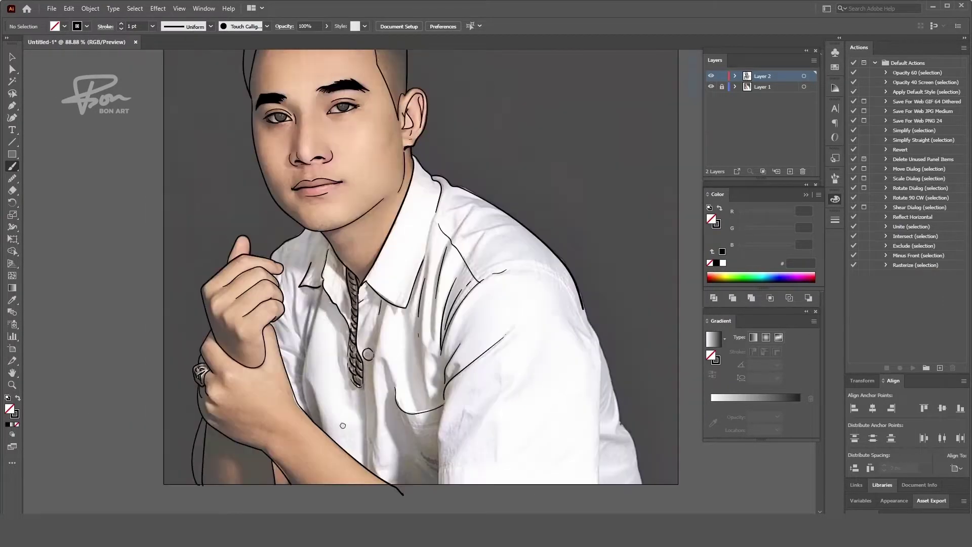
pyautogui.scroll(-1, 342, 425)
pyautogui.scroll(3, 540, 141)
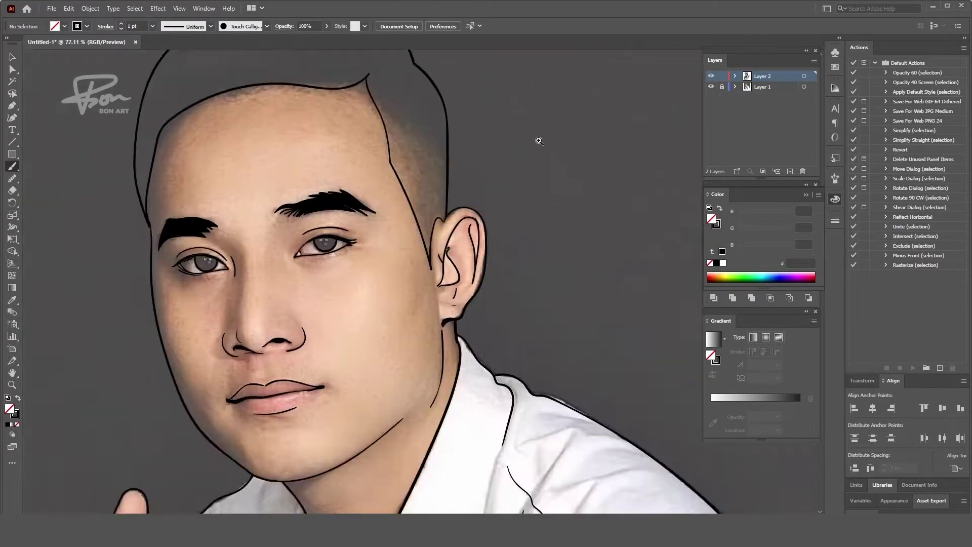
pyautogui.scroll(2, 361, 201)
pyautogui.moveTo(132, 153); pyautogui.dragTo(270, 128)
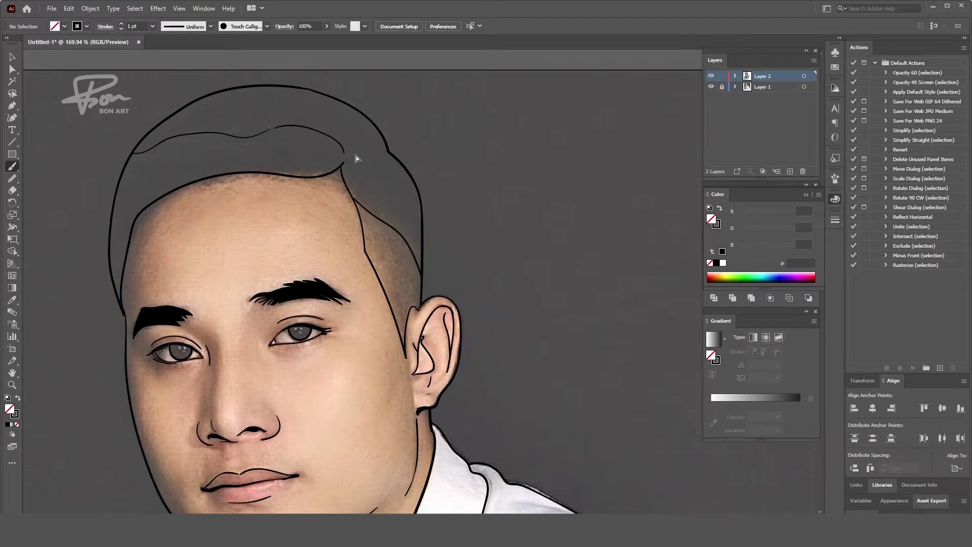
pyautogui.scroll(-1, 430, 228)
pyautogui.press('a')
pyautogui.scroll(-3, 260, 314)
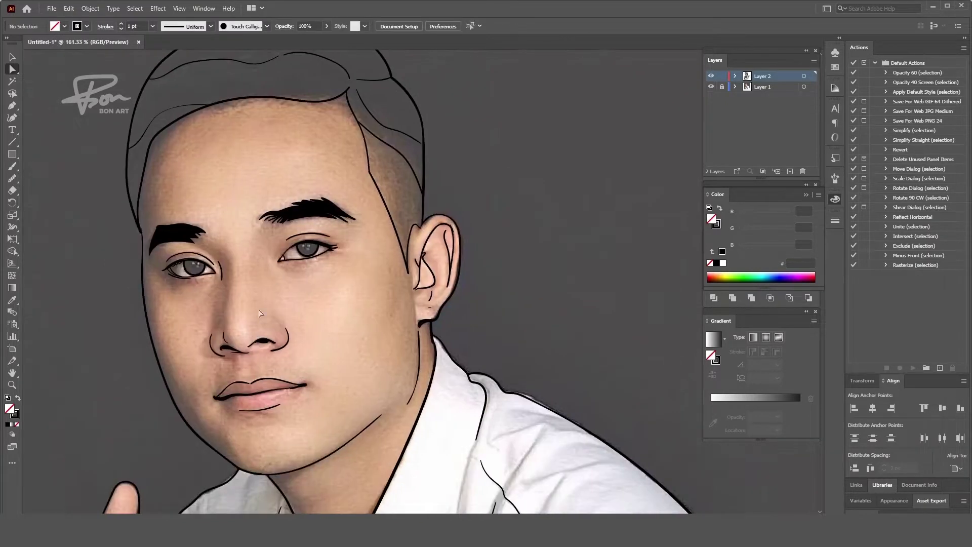
pyautogui.scroll(-1, 218, 334)
pyautogui.scroll(1, 316, 374)
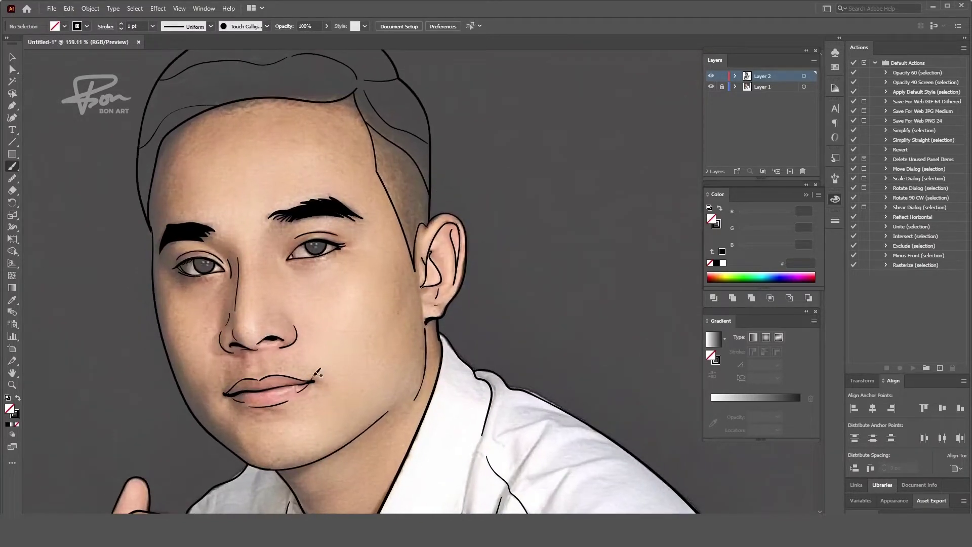
pyautogui.scroll(-2, 381, 346)
pyautogui.scroll(-2, 430, 345)
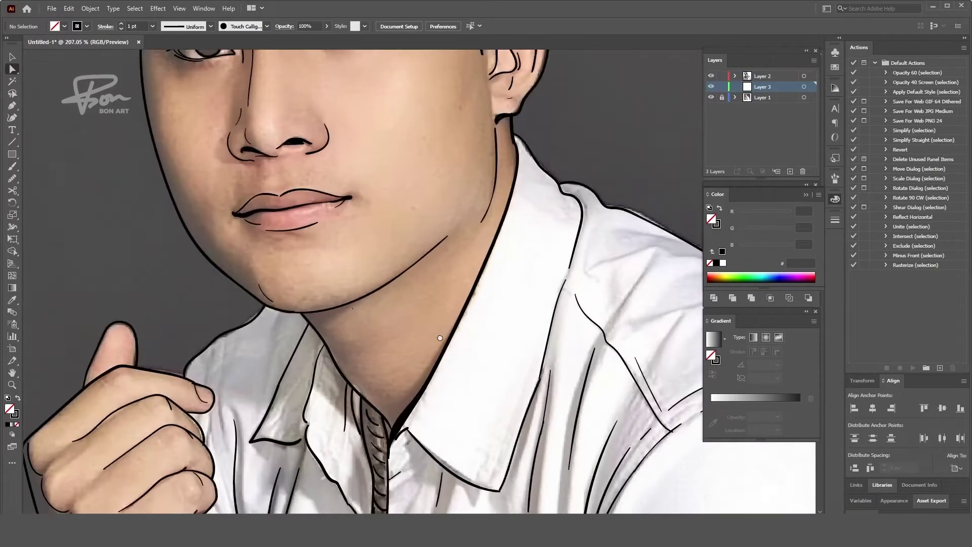
# Draw the black shadow outline along the chin on Layer 3
pyautogui.moveTo(294, 318); pyautogui.dragTo(351, 305)
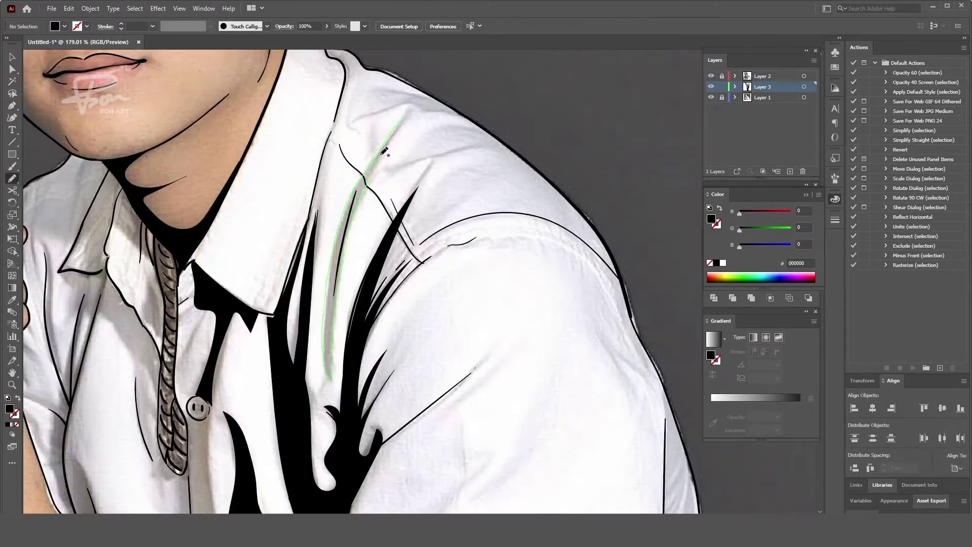
# Draw a closed black shadow along the shirt folds down the left collar
pyautogui.press('n')
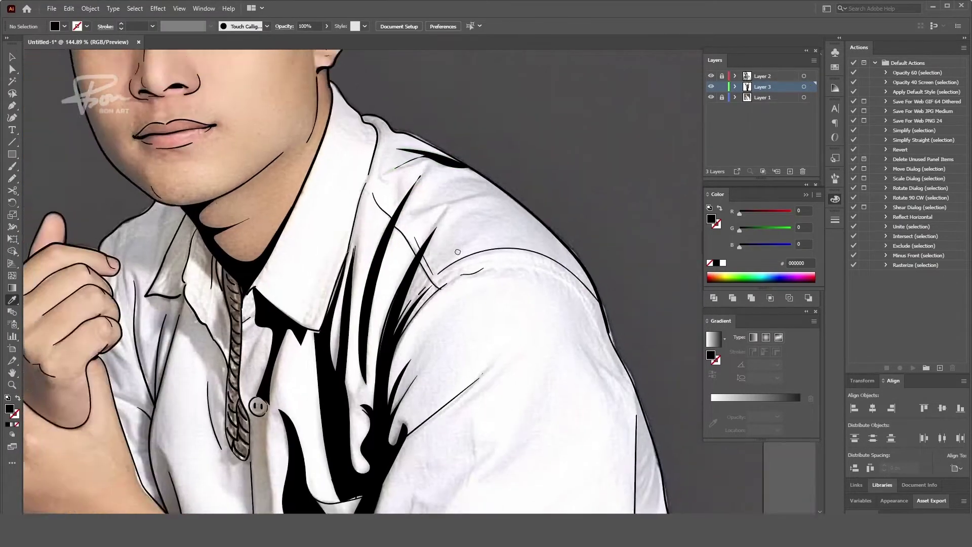
pyautogui.moveTo(405, 234); pyautogui.dragTo(473, 211)
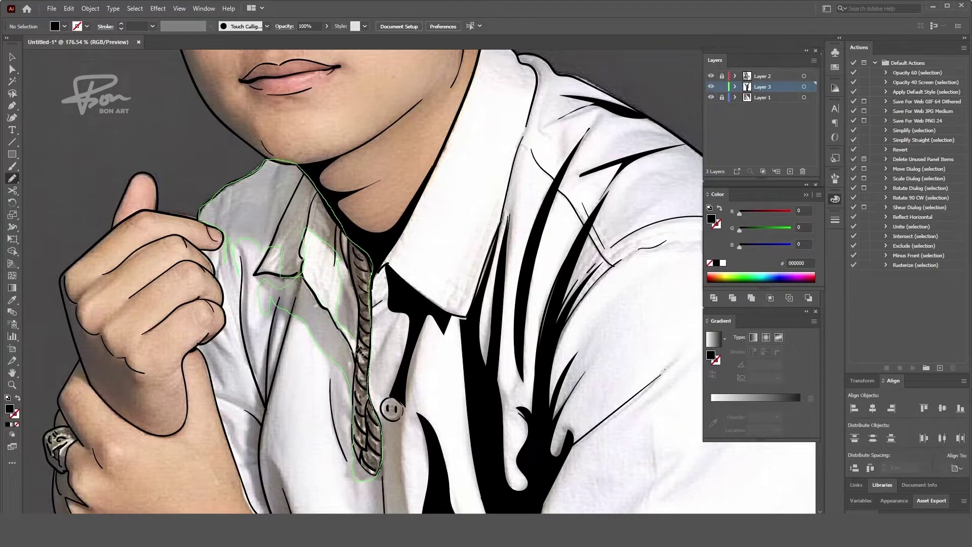
pyautogui.moveTo(358, 349); pyautogui.dragTo(357, 352)
pyautogui.press('a')
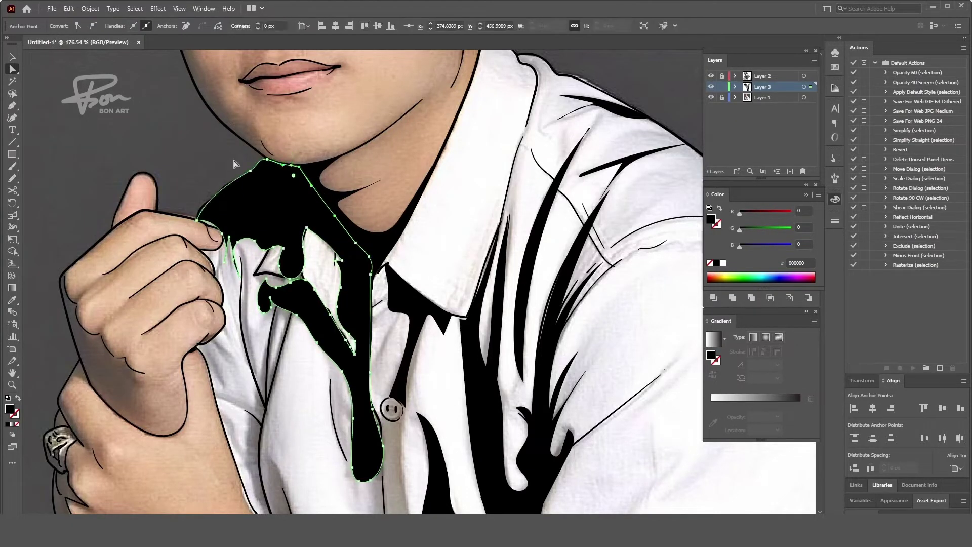
pyautogui.hotkey('ctrl', 'shift', 'a')
pyautogui.press('n')
# Add a black shadow shape below the shirt button
pyautogui.scroll(-1, 399, 224)
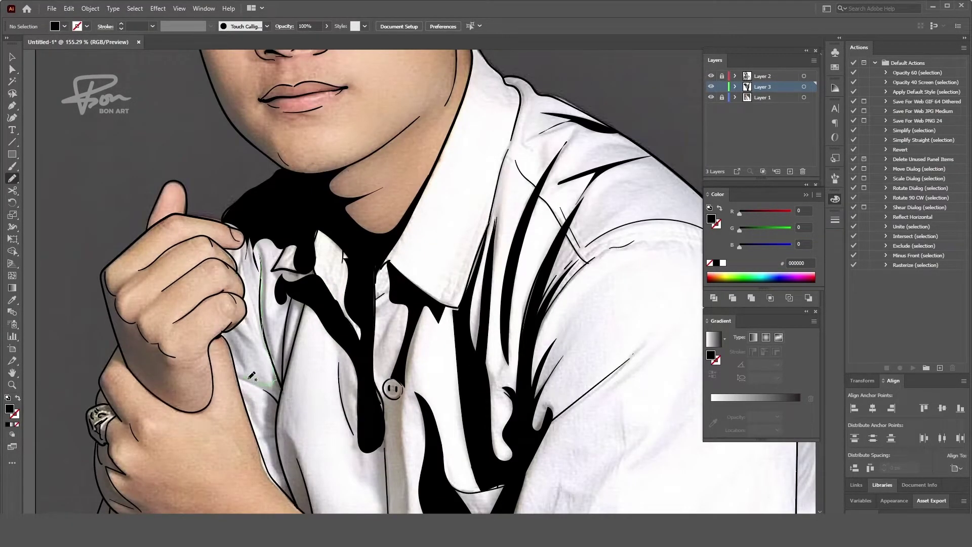
pyautogui.moveTo(264, 263); pyautogui.dragTo(299, 328)
pyautogui.scroll(-1, 303, 263)
pyautogui.moveTo(322, 390); pyautogui.dragTo(304, 269)
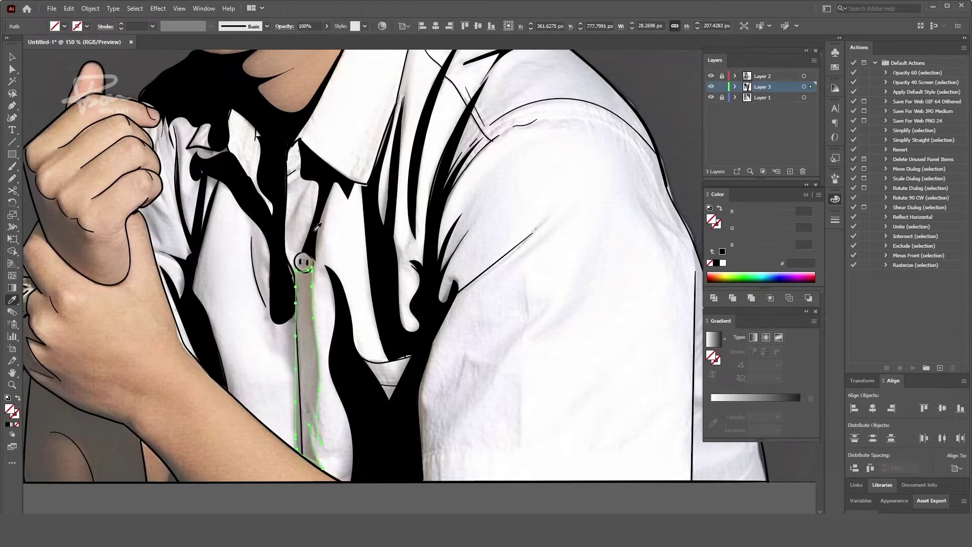
pyautogui.scroll(-2, 304, 269)
pyautogui.scroll(2, 164, 235)
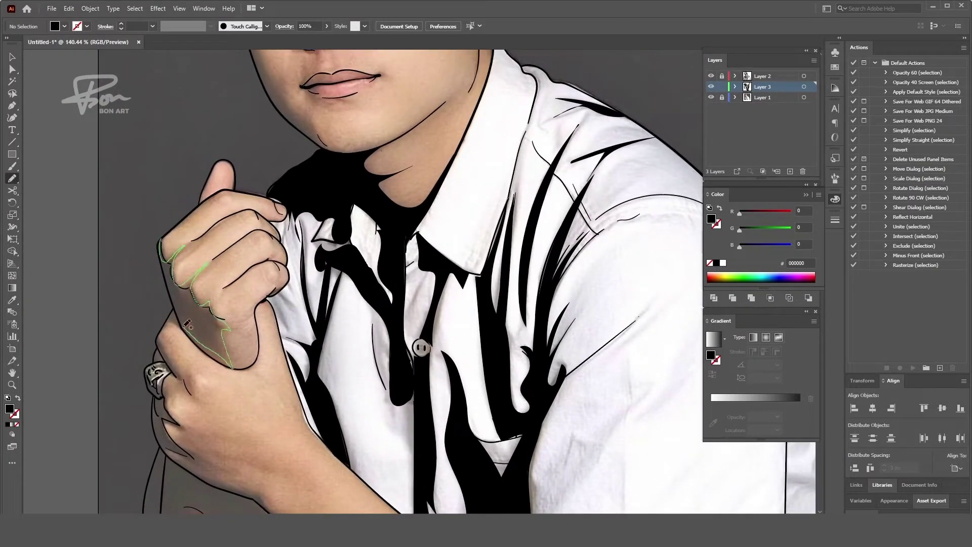
# Draw the shadow near the ring and fill it black using the Eyedropper
pyautogui.moveTo(187, 325)
pyautogui.mouseDown()
pyautogui.moveTo(161, 243)
pyautogui.moveTo(174, 293)
pyautogui.mouseUp()
pyautogui.scroll(-3, 188, 304)
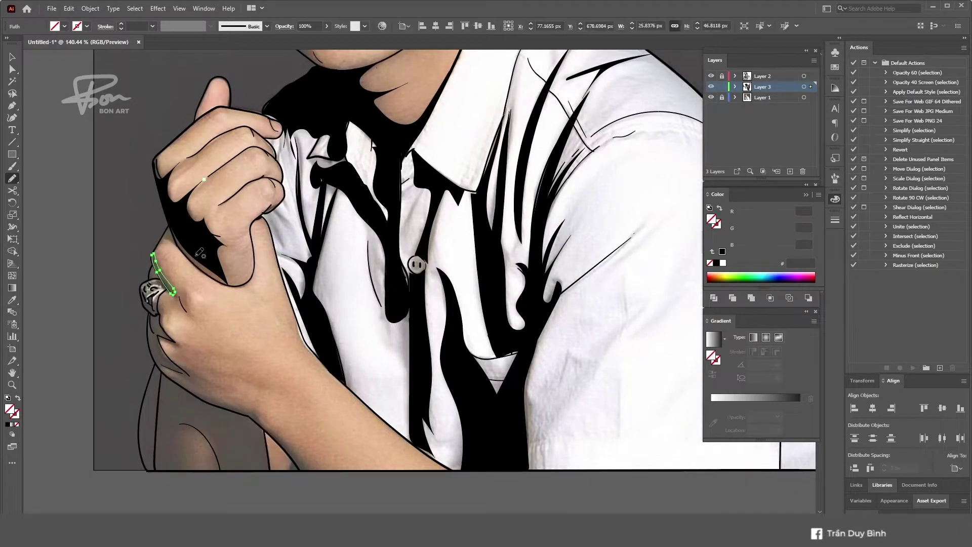
pyautogui.hscroll(-1, 200, 253)
pyautogui.press('i')
pyautogui.click(167, 253)
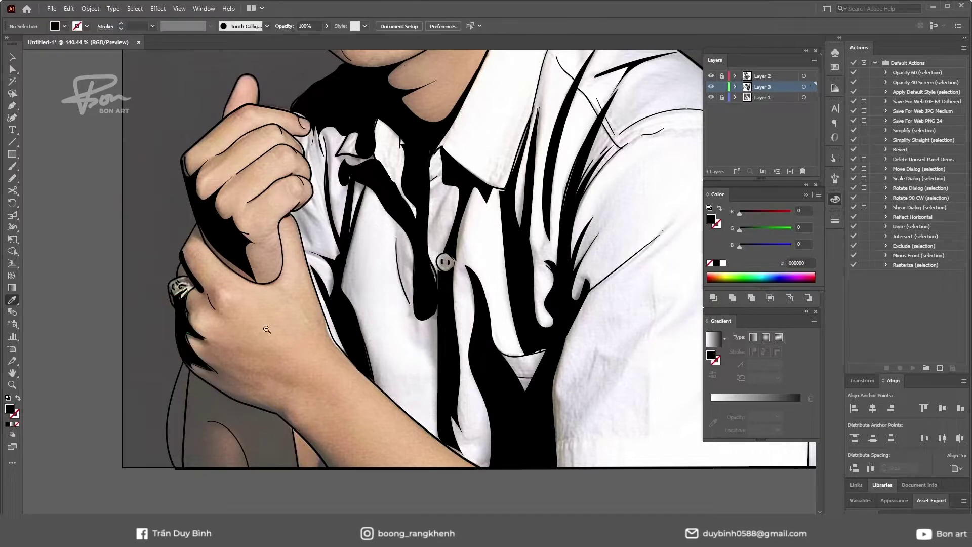
pyautogui.scroll(-1, 267, 329)
# Draw a closed black shadow from the forehead around the left eye to the nose
pyautogui.moveTo(441, 56); pyautogui.dragTo(400, 311)
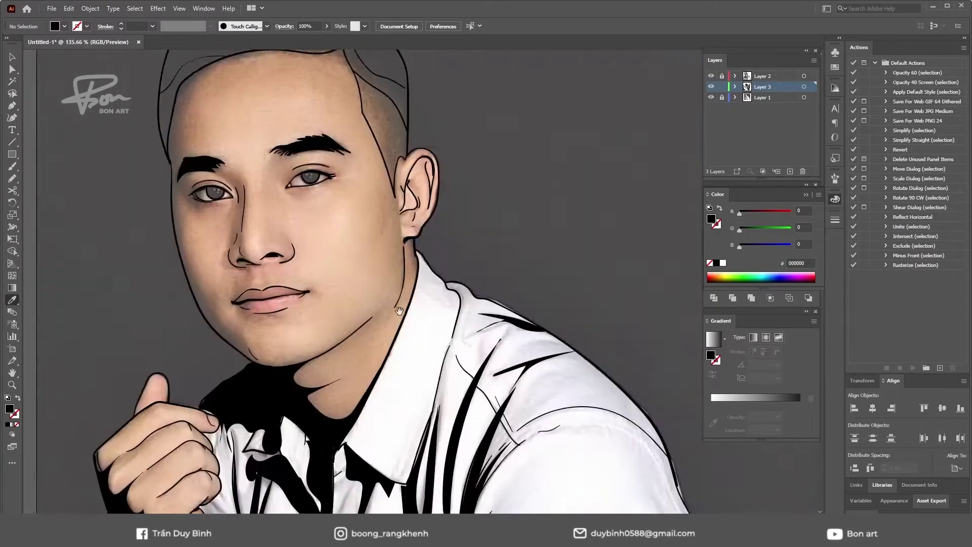
pyautogui.scroll(1, 399, 311)
pyautogui.press('n')
pyautogui.moveTo(174, 95); pyautogui.dragTo(165, 201)
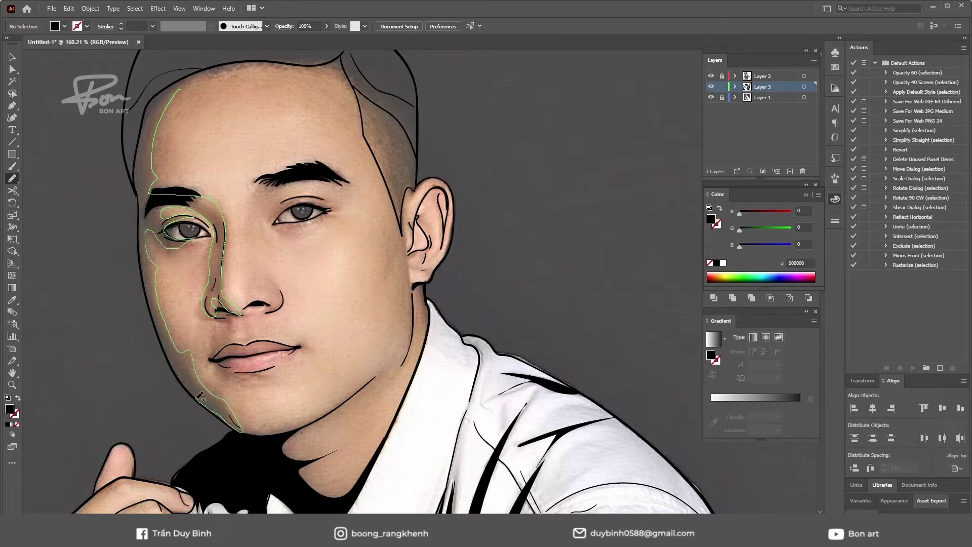
pyautogui.moveTo(137, 167); pyautogui.dragTo(142, 152)
pyautogui.scroll(3, 255, 306)
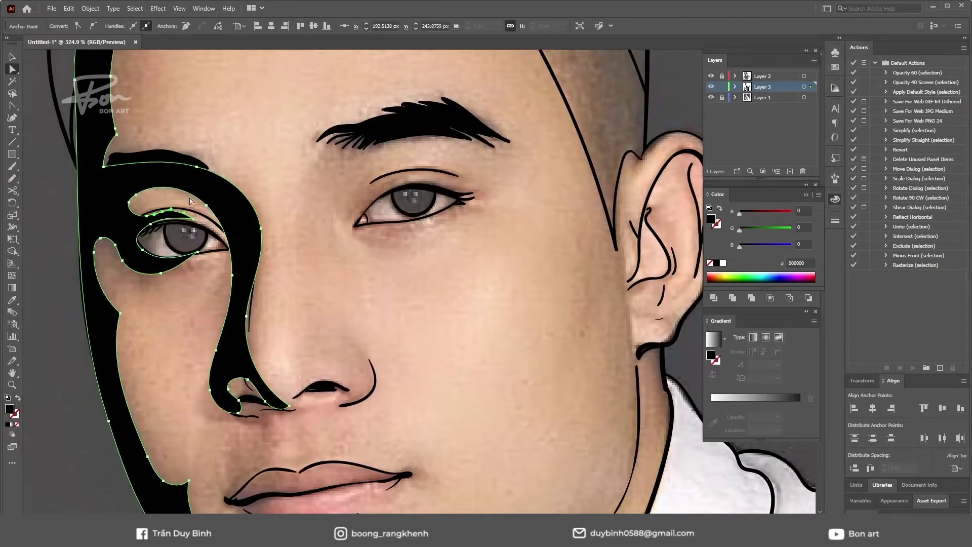
pyautogui.scroll(-3, 255, 306)
pyautogui.press('a')
pyautogui.scroll(1, 202, 292)
pyautogui.press('n')
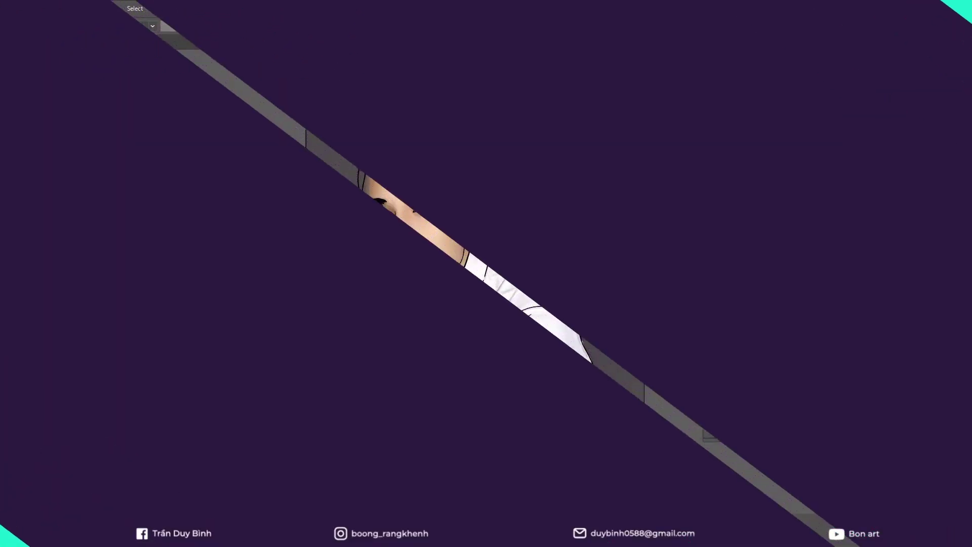
# Choose a peach fill, select all the line art, and Live Paint the shirt region
pyautogui.doubleClick(711, 214)
pyautogui.click(890, 223)
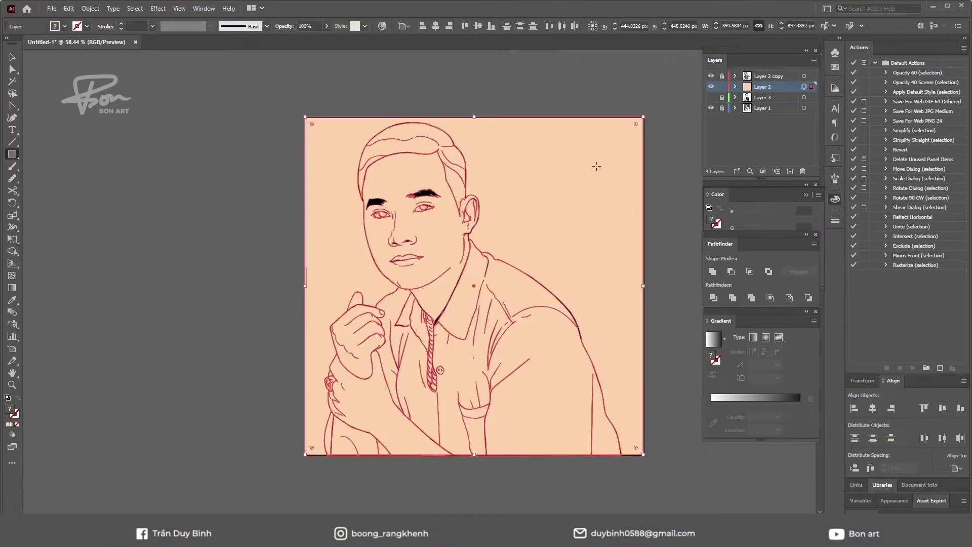
pyautogui.hotkey('ctrl', 'a')
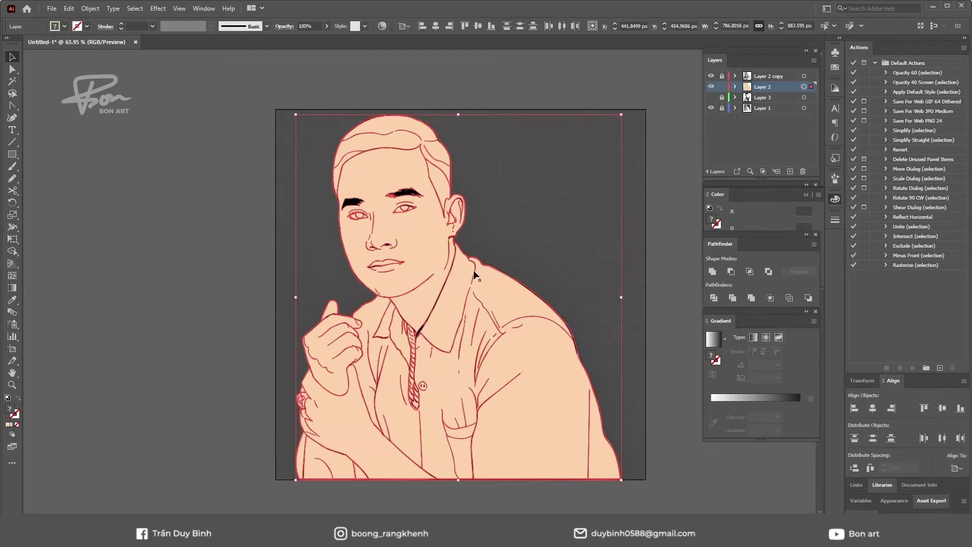
pyautogui.press('k')
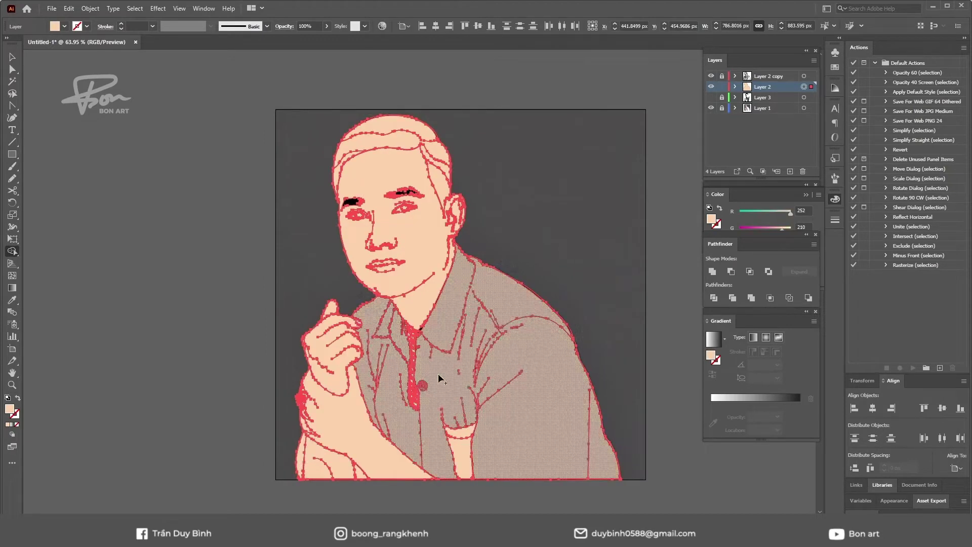
pyautogui.click(457, 389)
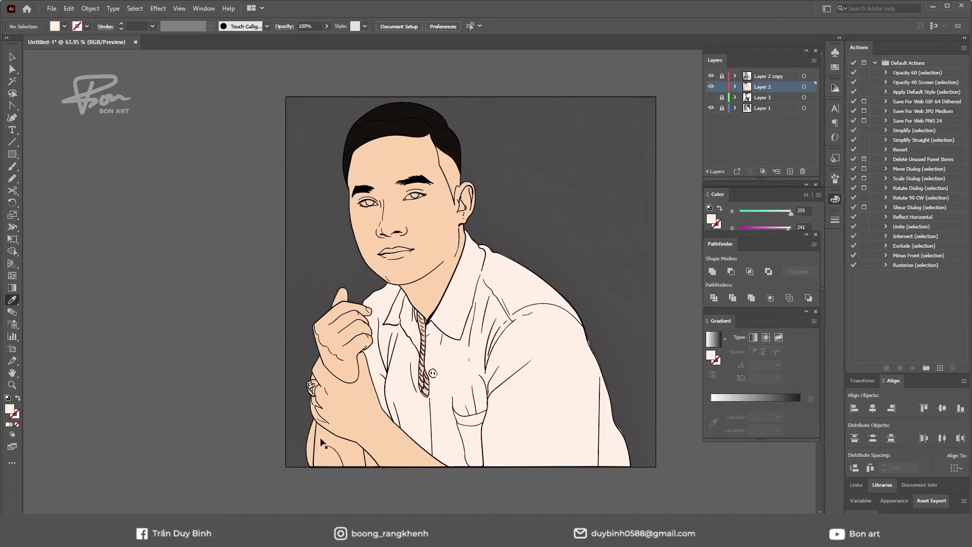
pyautogui.scroll(3, 413, 314)
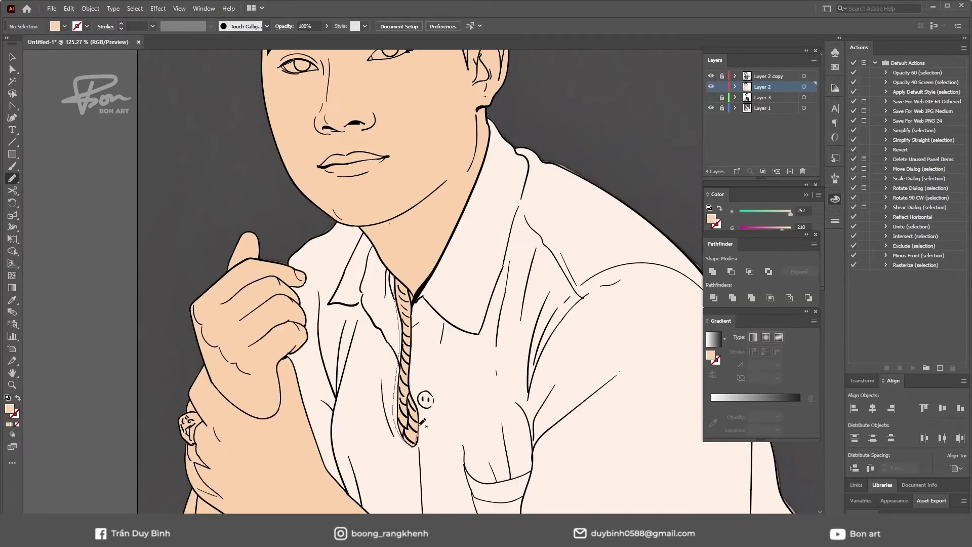
# Outline the braided shirt-front strip and fill it grey
pyautogui.moveTo(422, 422); pyautogui.dragTo(400, 272)
pyautogui.click(399, 319)
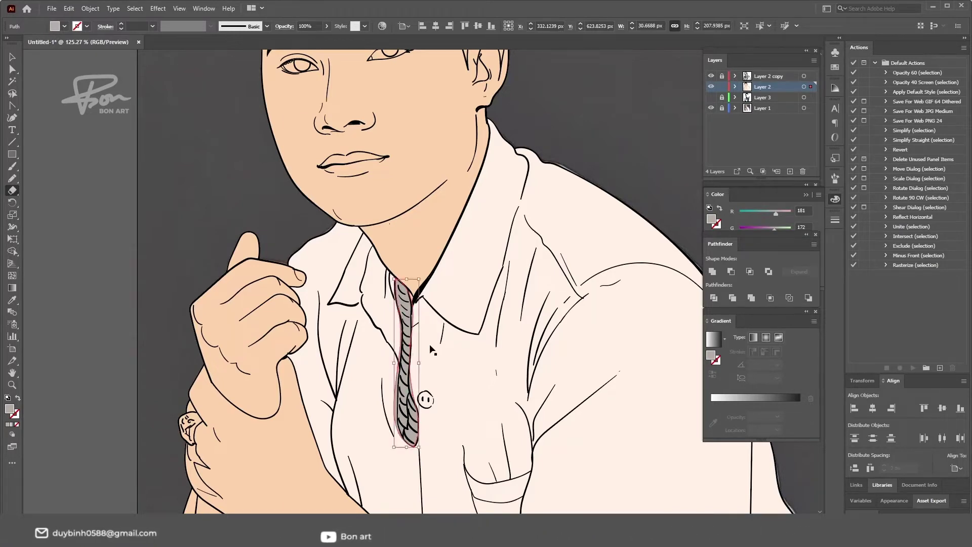
pyautogui.keyDown('alt'); pyautogui.scroll(3, 430, 350); pyautogui.keyUp('alt')
pyautogui.press('a')
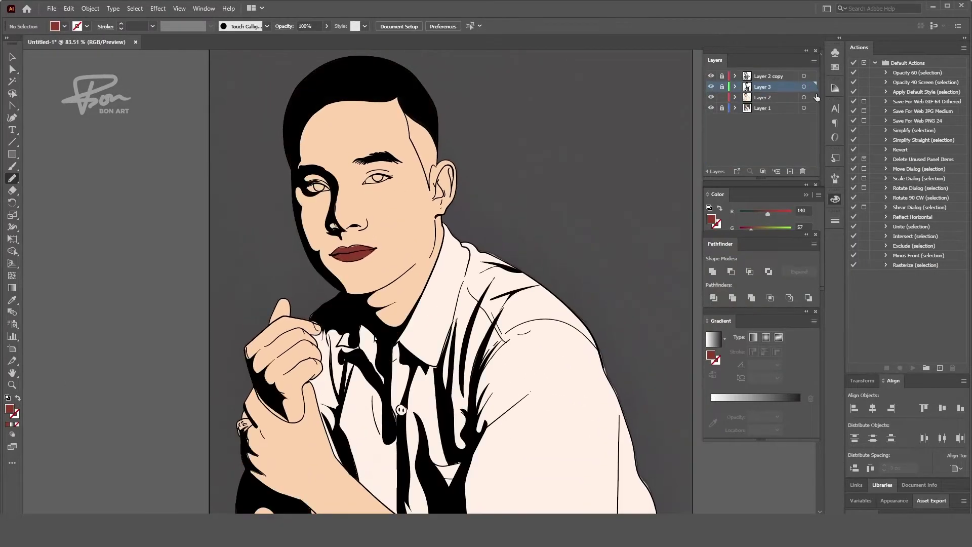
# Select the shadow-layer artwork, then select the dark iris shape and switch to the Eraser
pyautogui.click(804, 86)
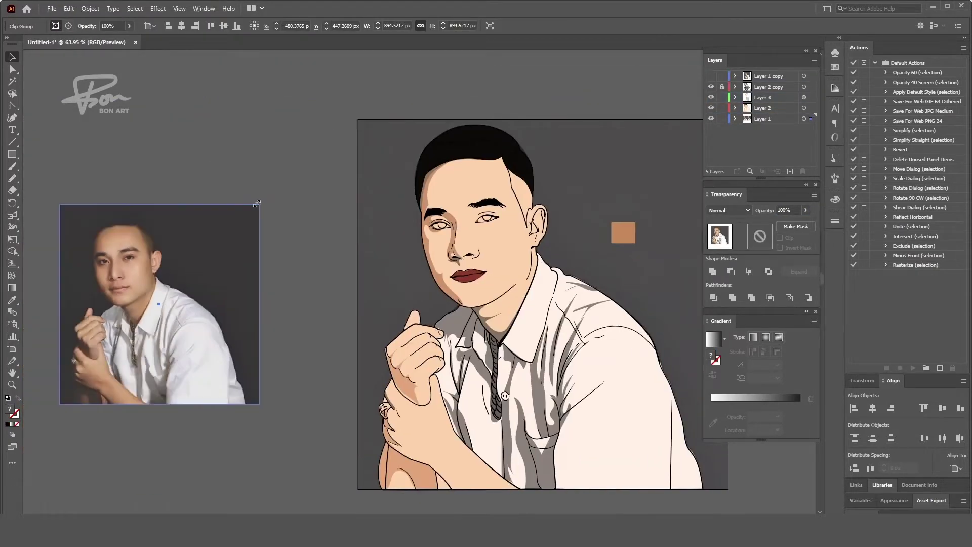
pyautogui.scroll(5, 491, 394)
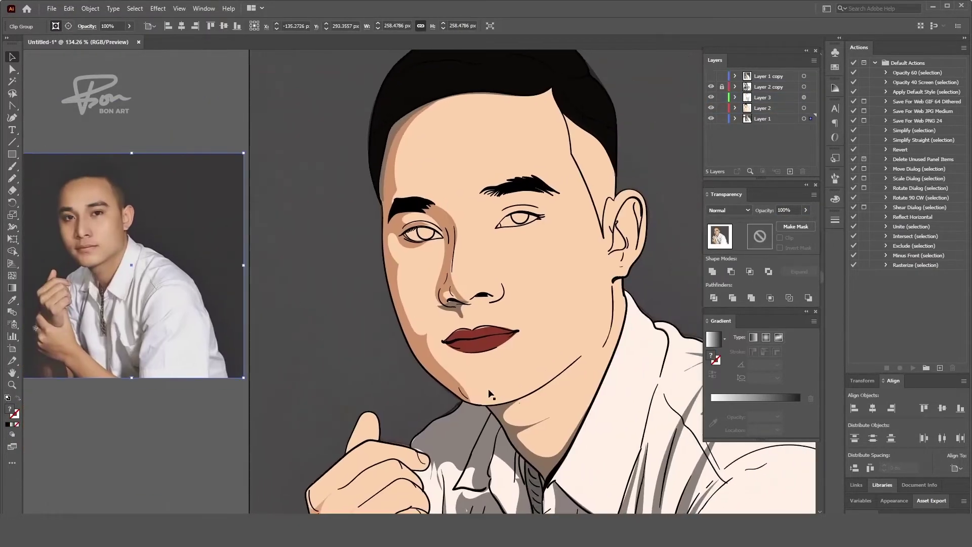
pyautogui.scroll(1, 437, 248)
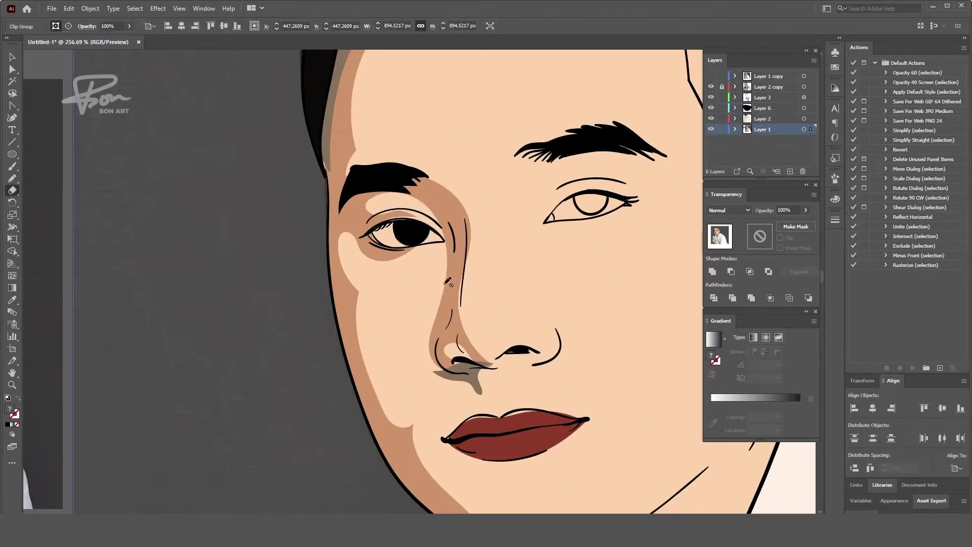
pyautogui.click(587, 209)
pyautogui.hotkey('shift', 'e')
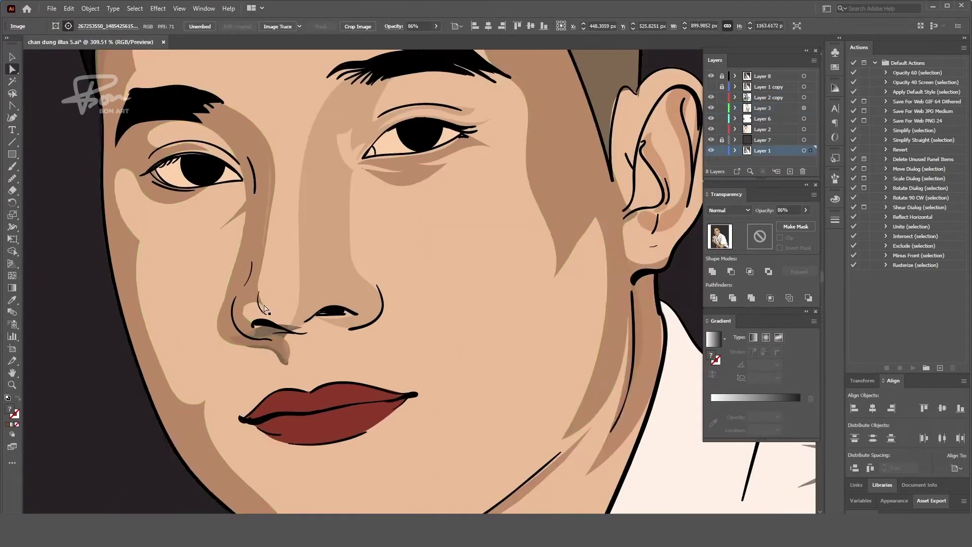
# Select an anchor point on the nose line with Direct Selection
pyautogui.press('a')
pyautogui.click(242, 311)
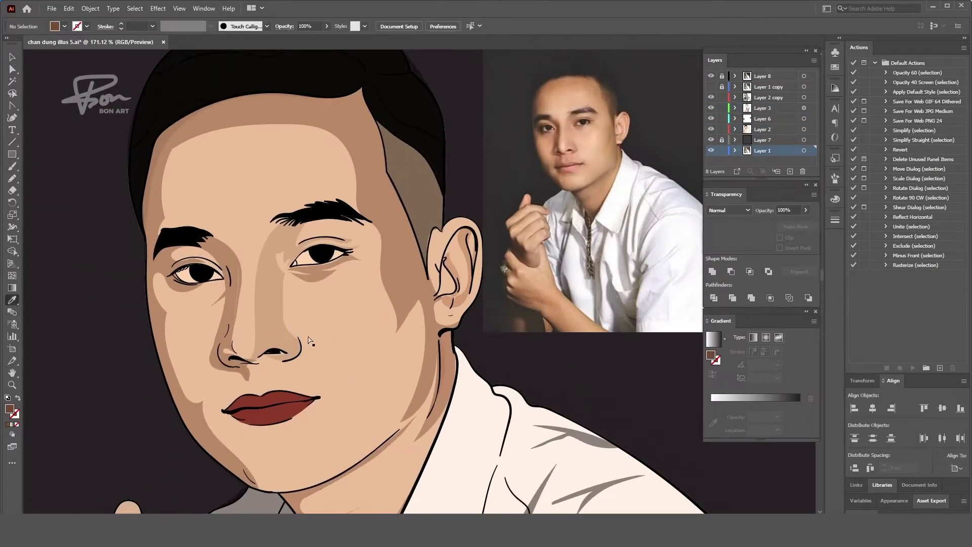
# Draw a shadow shape along the jaw and chin, then adjust its anchor points
pyautogui.click(306, 345)
pyautogui.press('Return')
pyautogui.press('v')
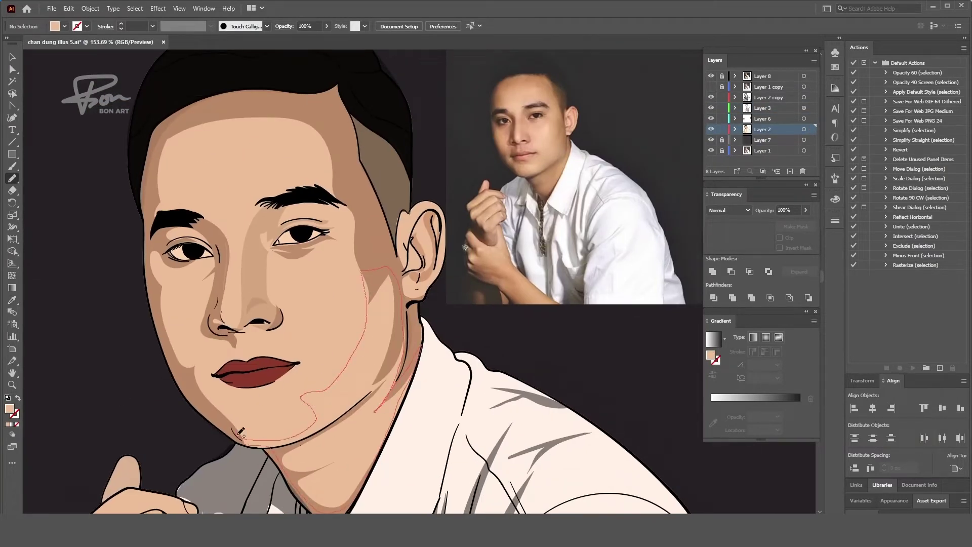
pyautogui.moveTo(240, 431); pyautogui.dragTo(244, 436)
pyautogui.press('a')
pyautogui.click(413, 359)
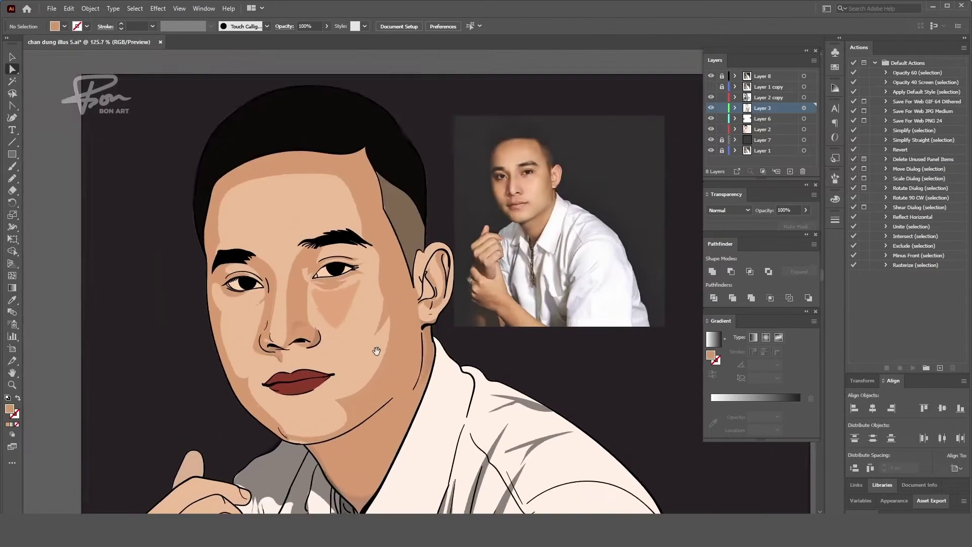
pyautogui.rightClick(104, 273)
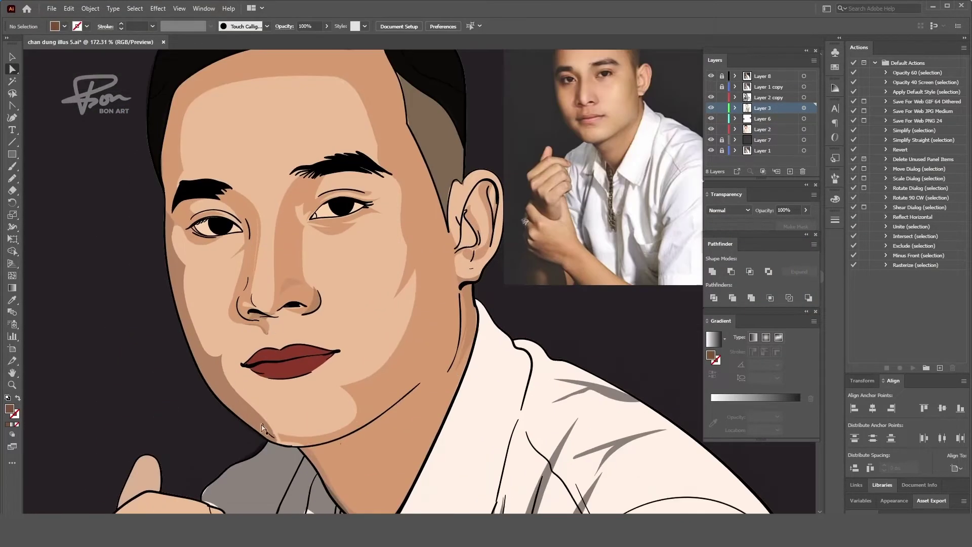
pyautogui.click(296, 441)
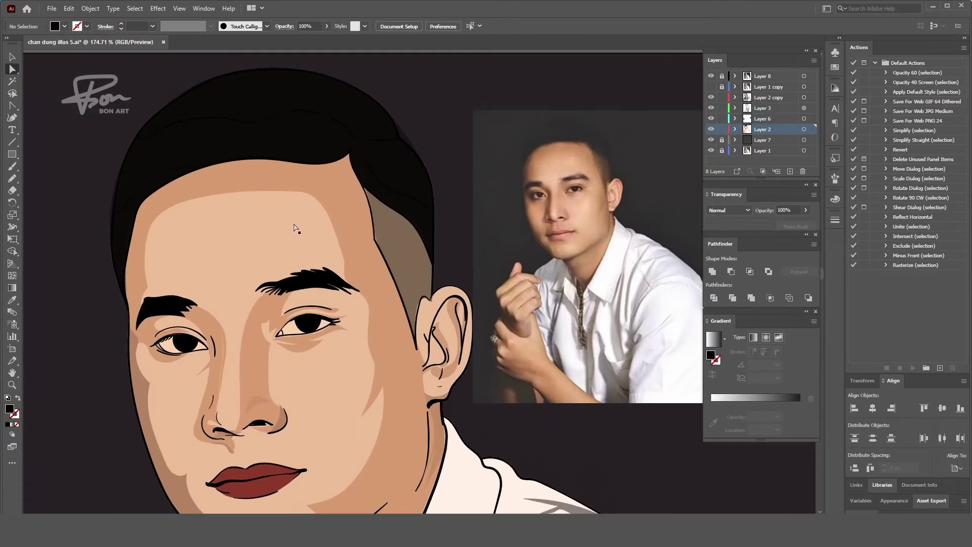
# Draw a shading line from hairline to temple and lock Layer 2 copy
pyautogui.press('n')
pyautogui.moveTo(311, 160); pyautogui.dragTo(366, 235)
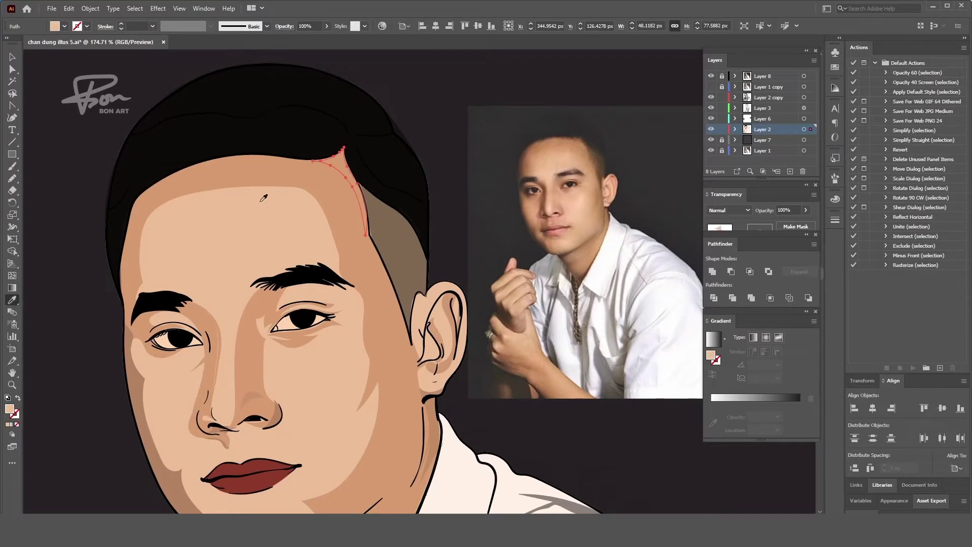
pyautogui.click(758, 104)
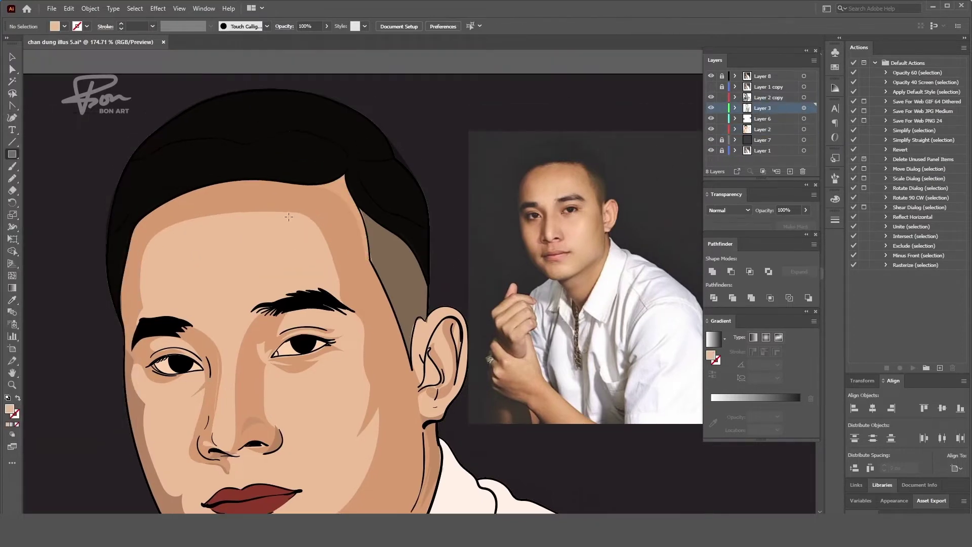
pyautogui.click(723, 98)
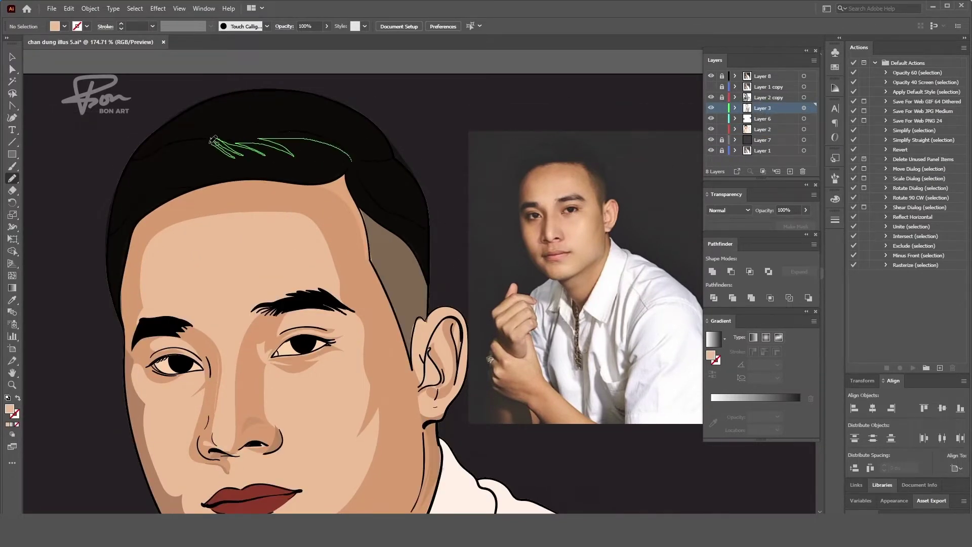
# Sample the hair's black, add a new layer, and brush two hair-strand strokes
pyautogui.press('i')
pyautogui.click(303, 183)
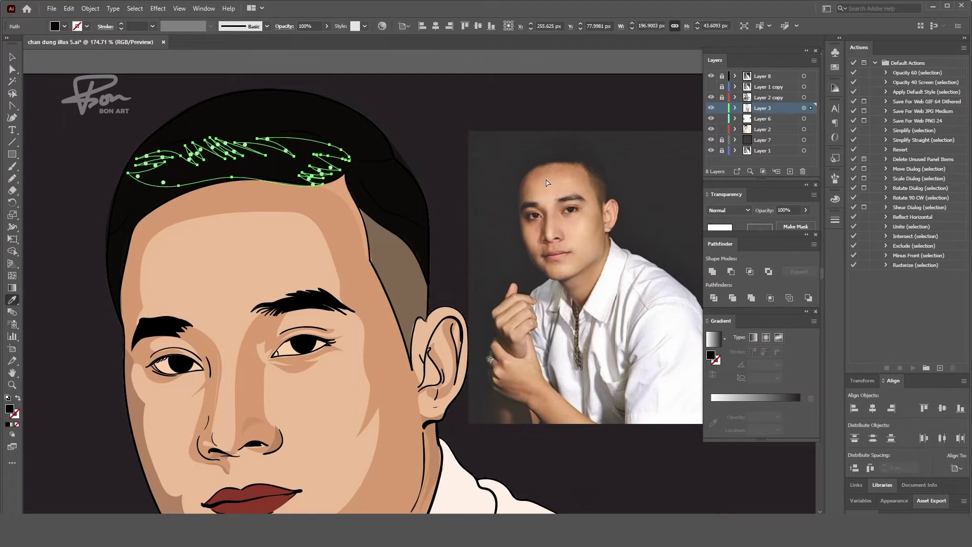
pyautogui.hotkey('ctrl', 'shift', 'a')
pyautogui.hotkey('ctrl', 'l')
pyautogui.press('b')
pyautogui.moveTo(191, 168); pyautogui.dragTo(132, 223)
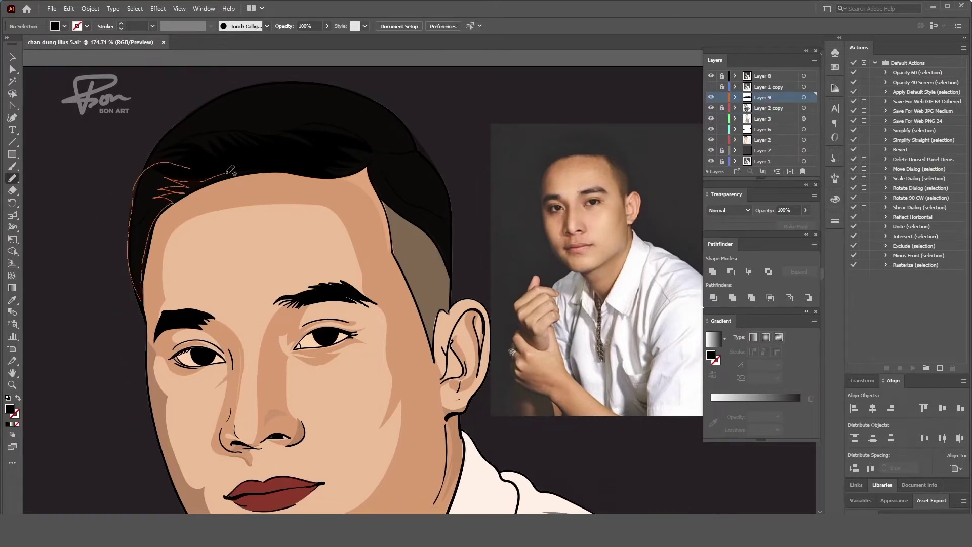
pyautogui.moveTo(345, 142)
pyautogui.mouseDown()
pyautogui.moveTo(344, 112)
pyautogui.moveTo(387, 124)
pyautogui.mouseUp()
pyautogui.press('i')
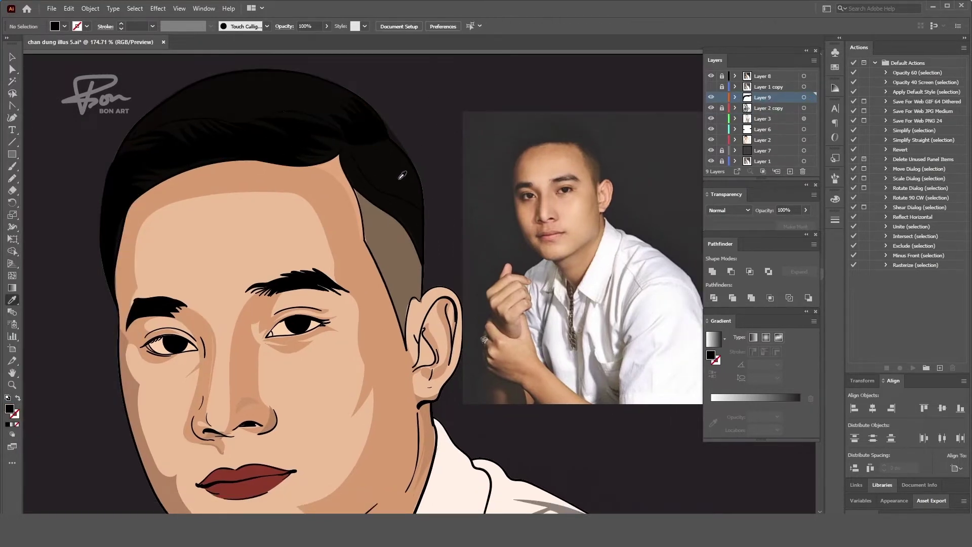
pyautogui.scroll(-2, 332, 85)
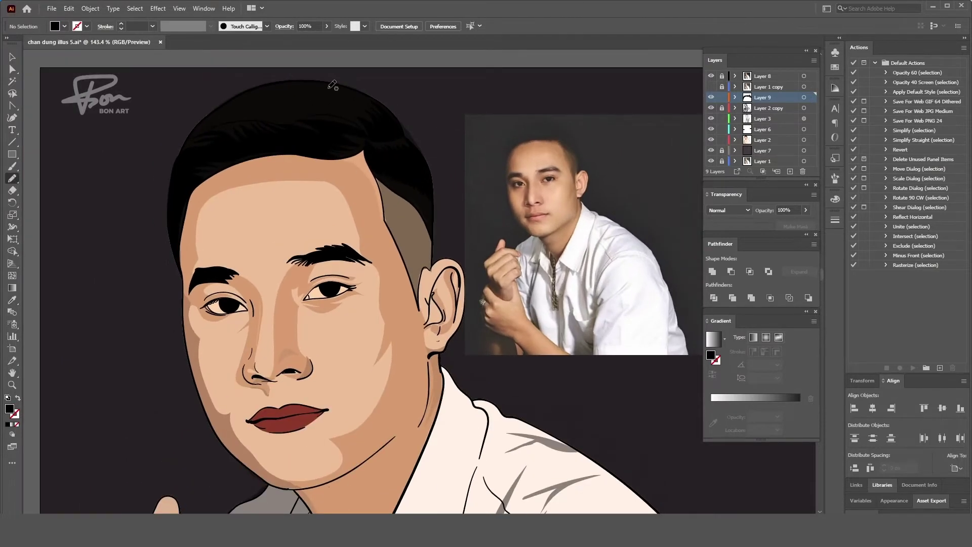
# Undo the last change and select the face shape on Layer 3
pyautogui.hotkey('ctrl', 'z')
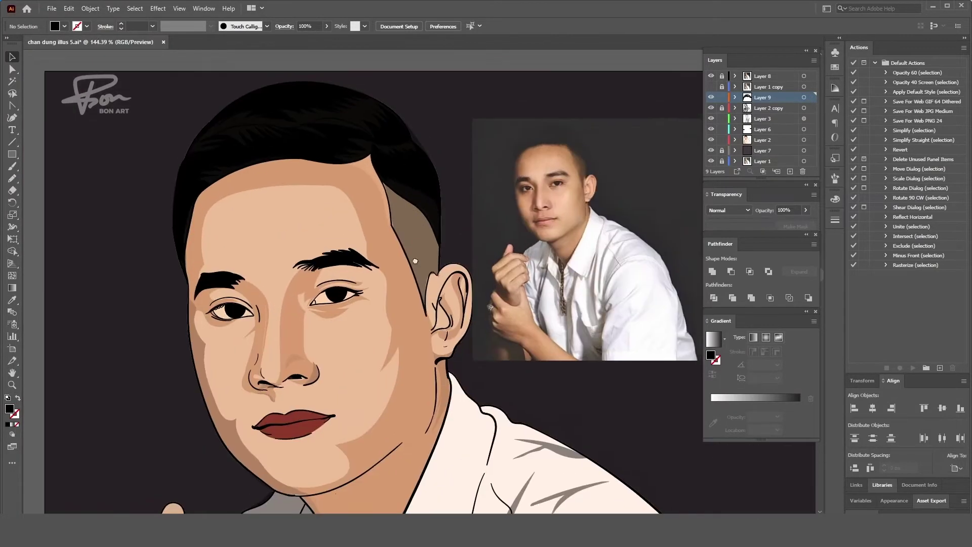
pyautogui.press('a')
pyautogui.scroll(2, 385, 260)
pyautogui.click(385, 261)
pyautogui.press('n')
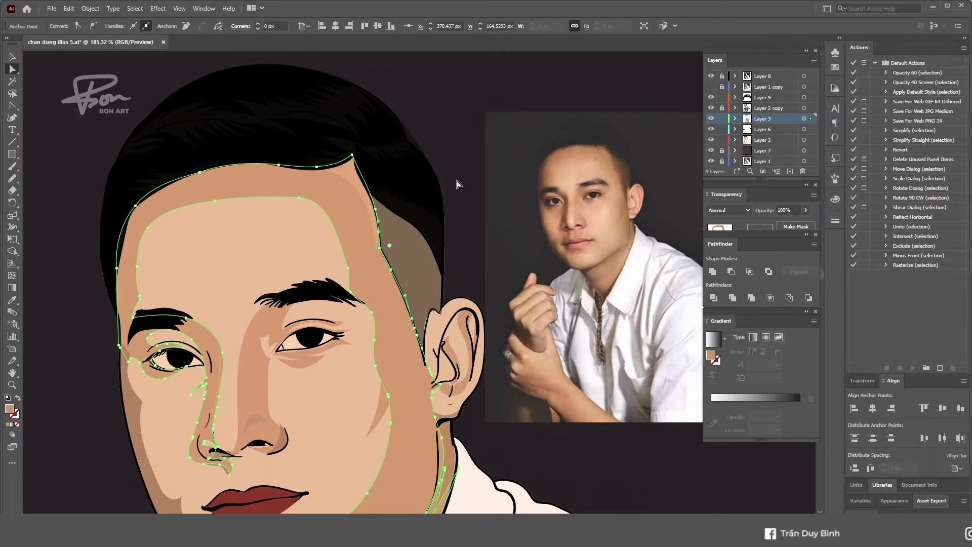
pyautogui.hotkey('ctrl', 'shift', 'a')
pyautogui.scroll(-1, 277, 362)
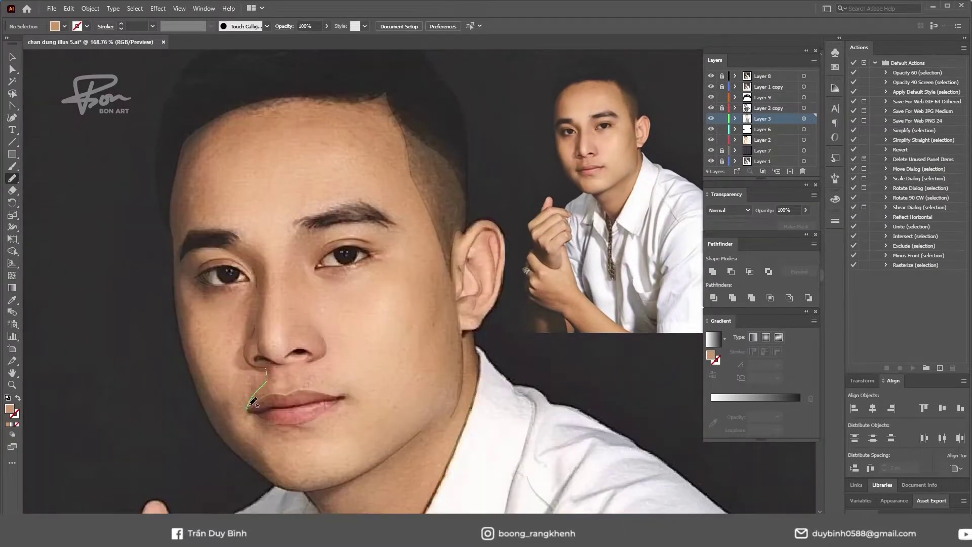
# Draw shadows above and below the lips and along the forehead in a darker skin tone
pyautogui.moveTo(248, 405); pyautogui.dragTo(275, 390)
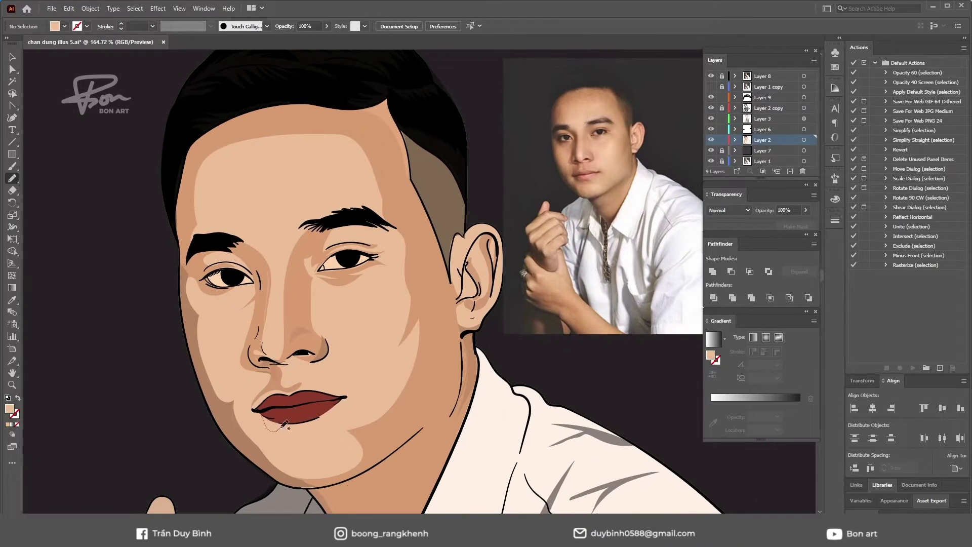
pyautogui.moveTo(320, 421); pyautogui.dragTo(315, 426)
pyautogui.press('i')
pyautogui.click(241, 397)
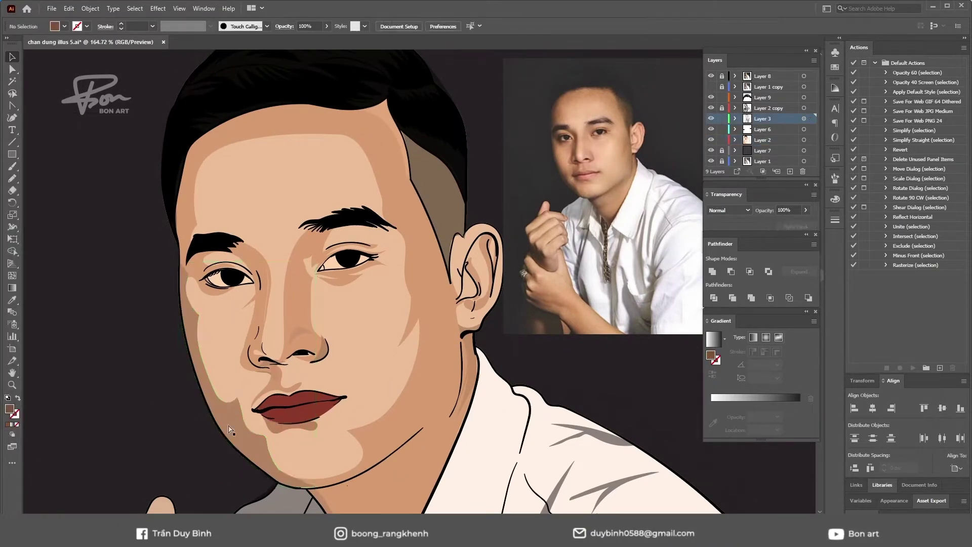
pyautogui.hotkey('ctrl', 'shift', 'a')
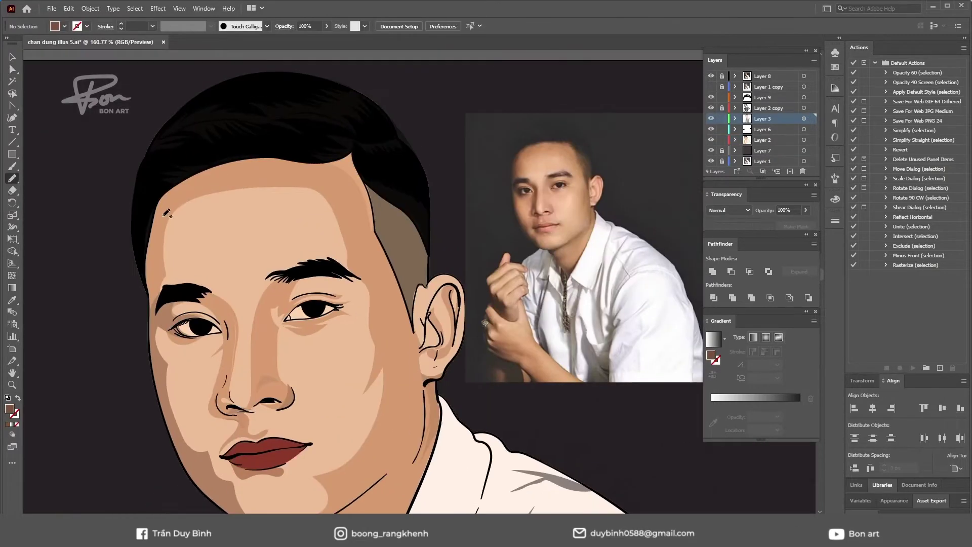
pyautogui.moveTo(151, 284); pyautogui.dragTo(152, 309)
pyautogui.press('v')
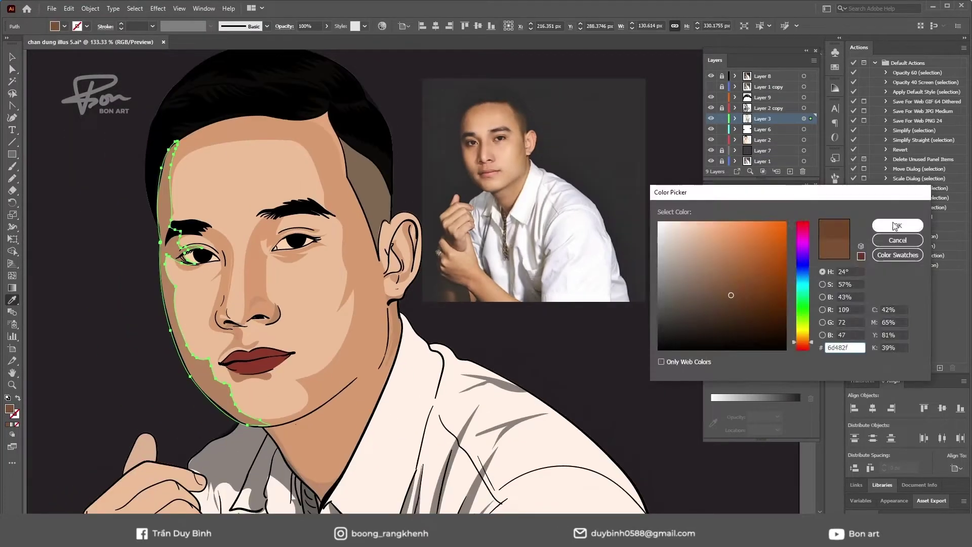
pyautogui.click(896, 225)
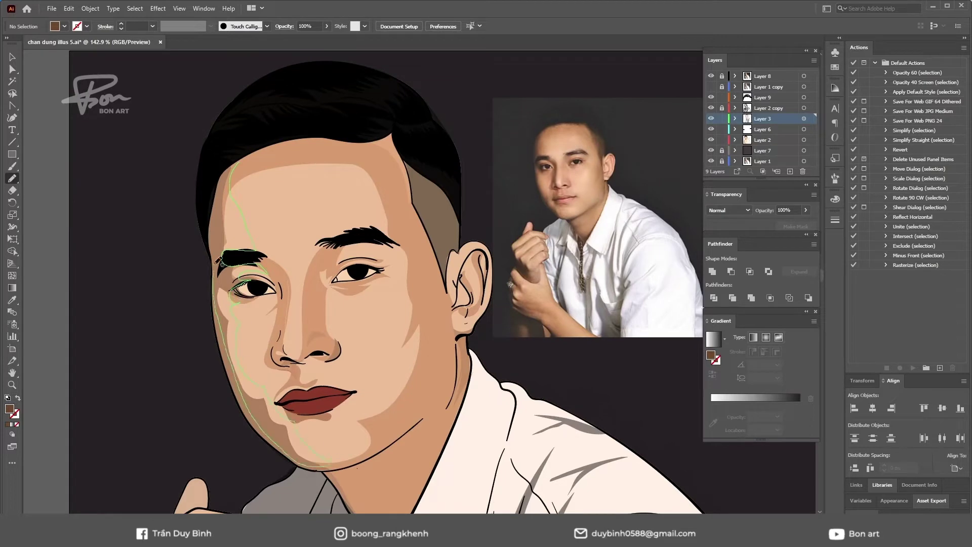
# Adjust the cheek shading path and recolour the upper lip pink
pyautogui.press('a')
pyautogui.click(265, 391)
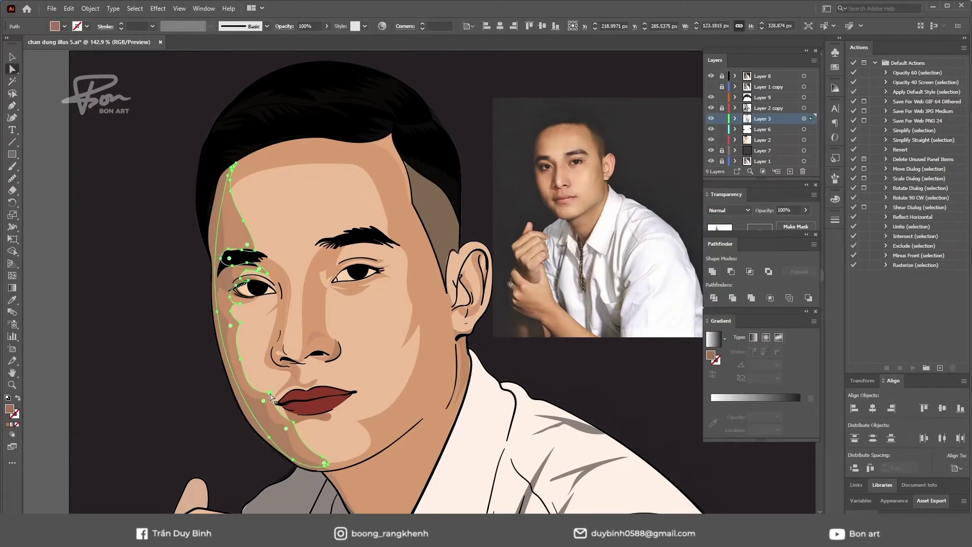
pyautogui.hotkey('ctrl', 'shift', 'a')
pyautogui.scroll(-1, 227, 434)
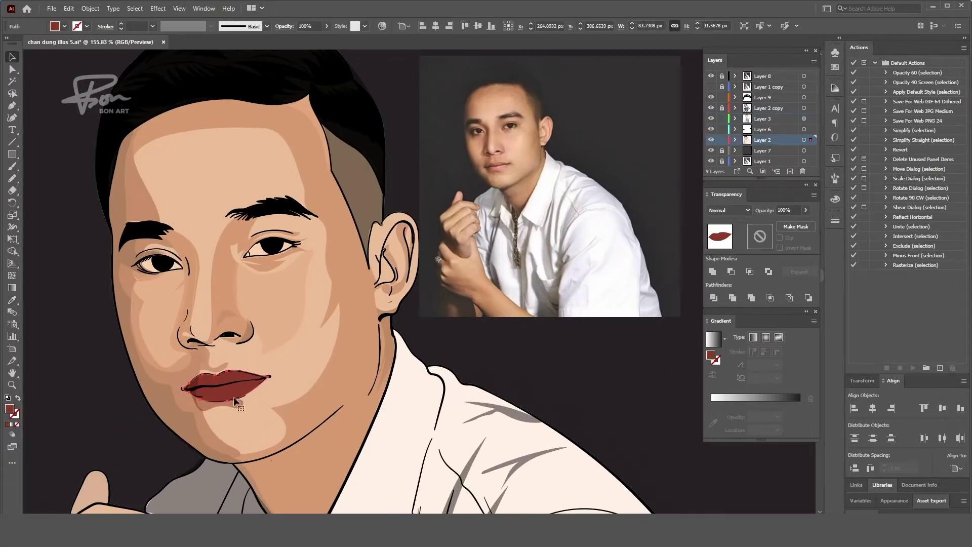
pyautogui.click(503, 162)
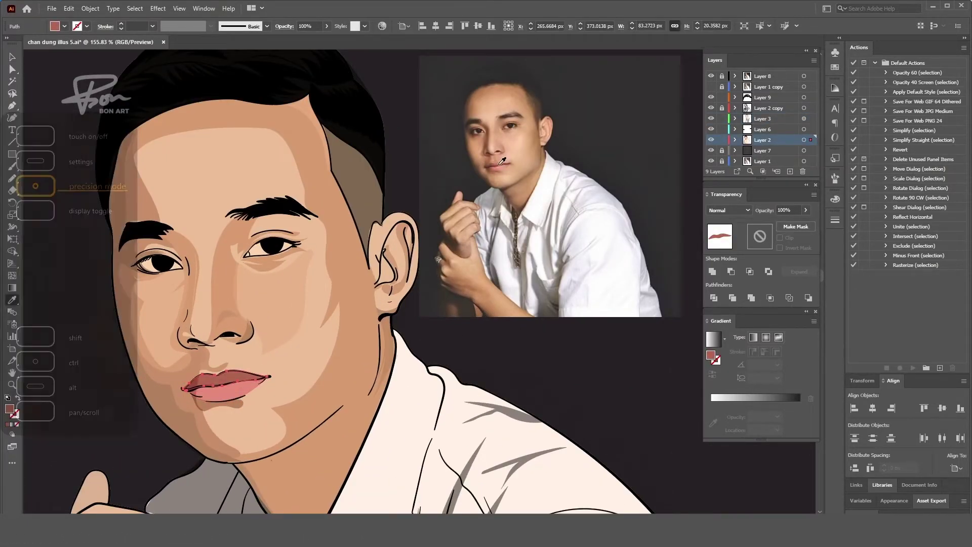
pyautogui.click(218, 451)
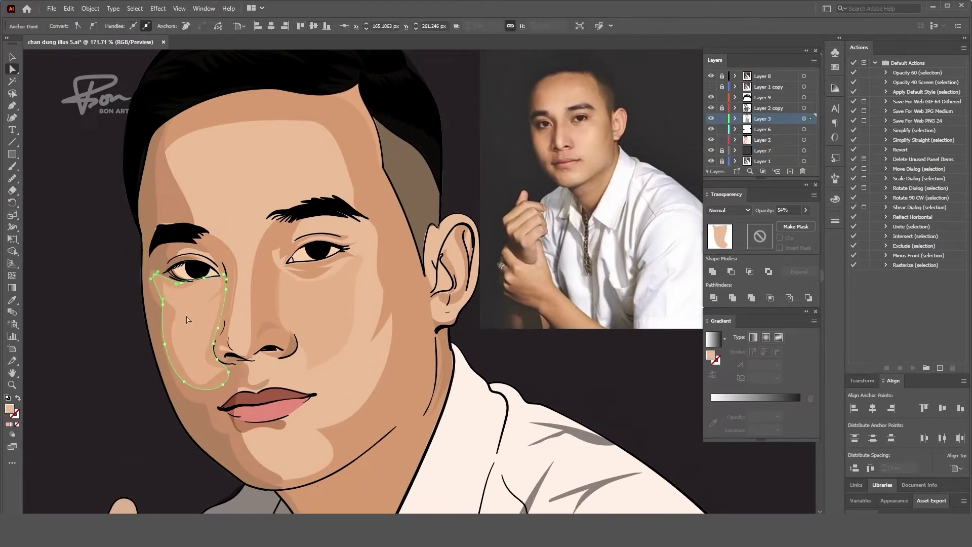
# Refine the cheek shading shapes and add a shadow stroke along the jaw
pyautogui.keyDown('ctrl'); pyautogui.click(192, 320); pyautogui.keyUp('ctrl')
pyautogui.press('i')
pyautogui.press('v')
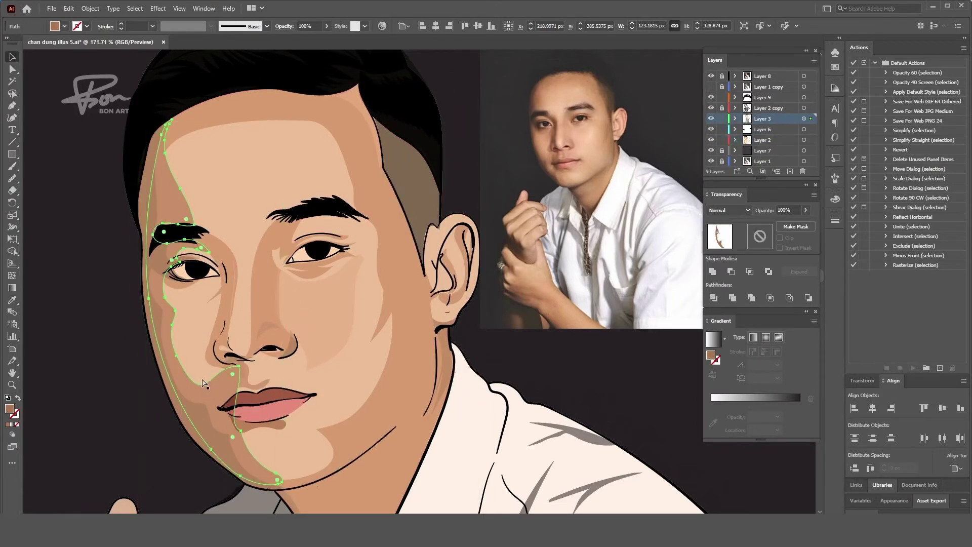
pyautogui.click(200, 359)
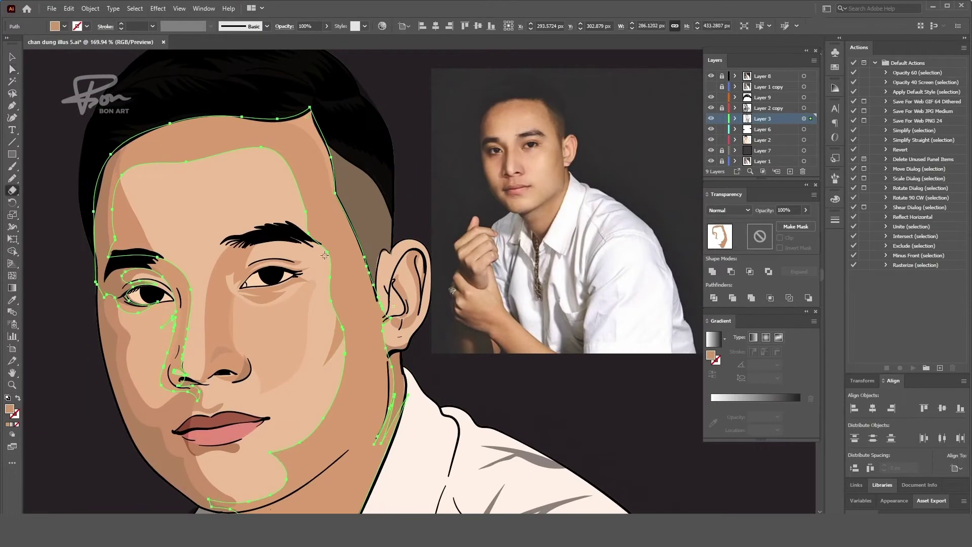
pyautogui.press('a')
pyautogui.click(340, 303)
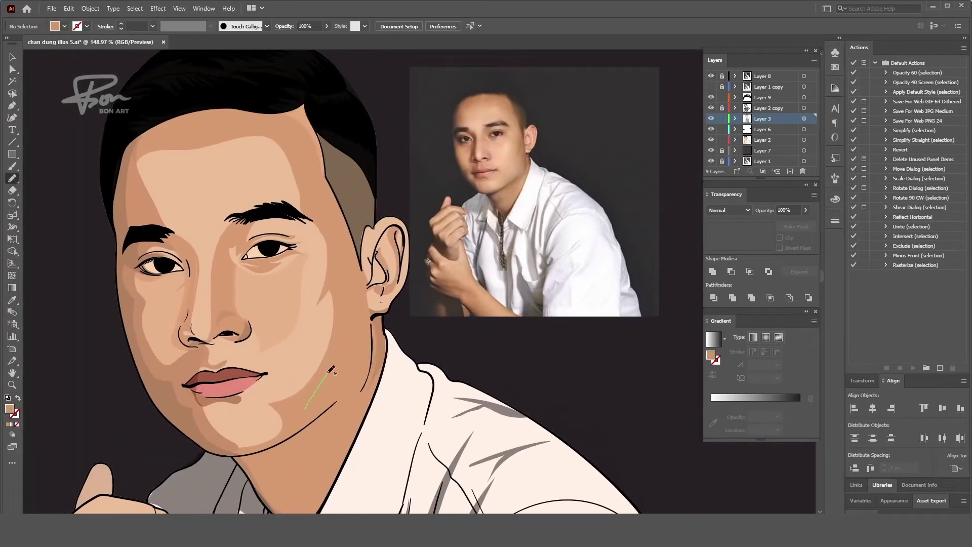
pyautogui.moveTo(331, 370); pyautogui.dragTo(331, 368)
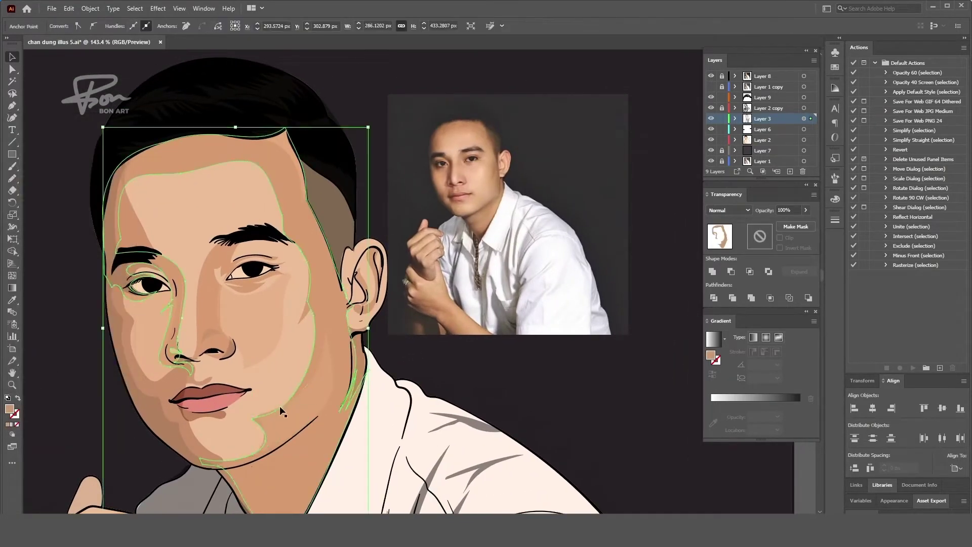
pyautogui.press('a')
pyautogui.click(256, 456)
pyautogui.click(214, 448)
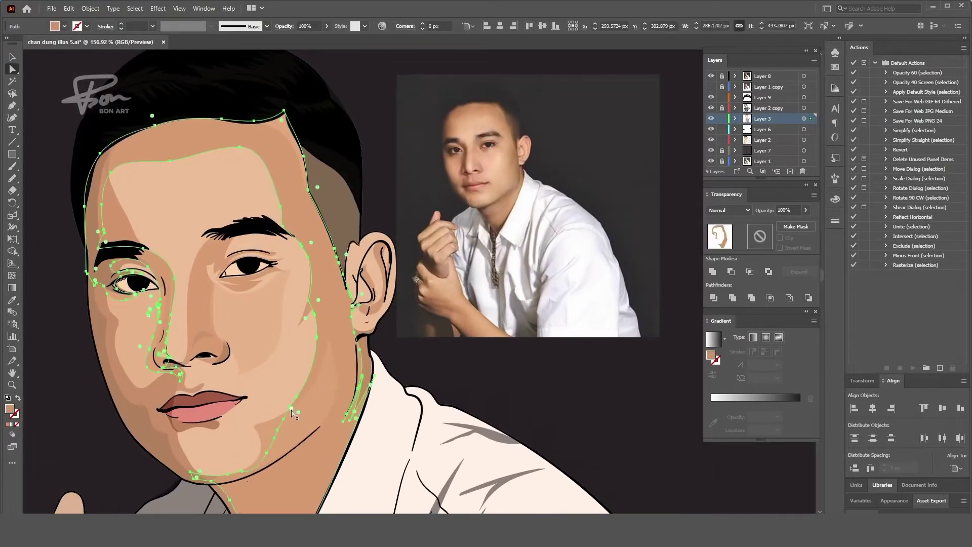
# Draw a shading shape over the cheek below the eye
pyautogui.hotkey('ctrl', 'shift', 'a')
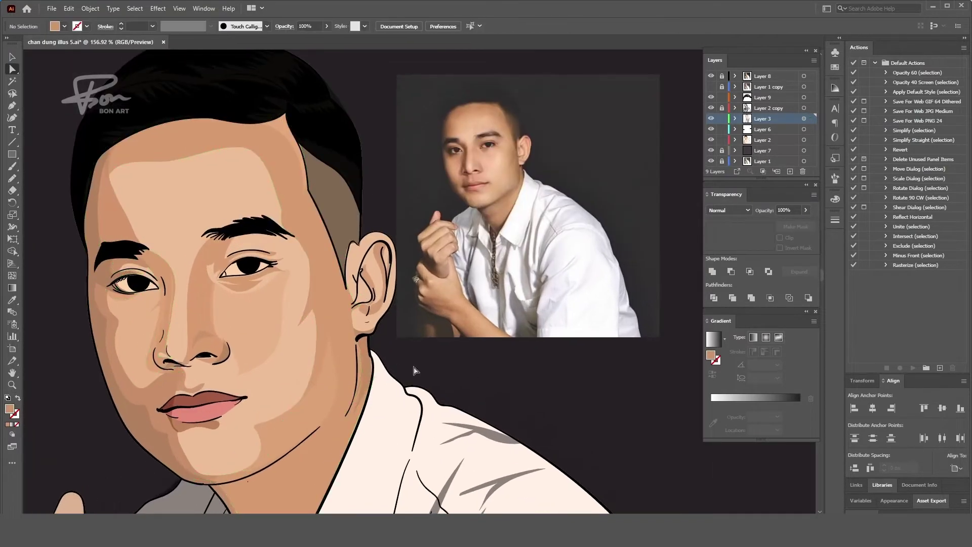
pyautogui.moveTo(323, 348); pyautogui.dragTo(316, 302)
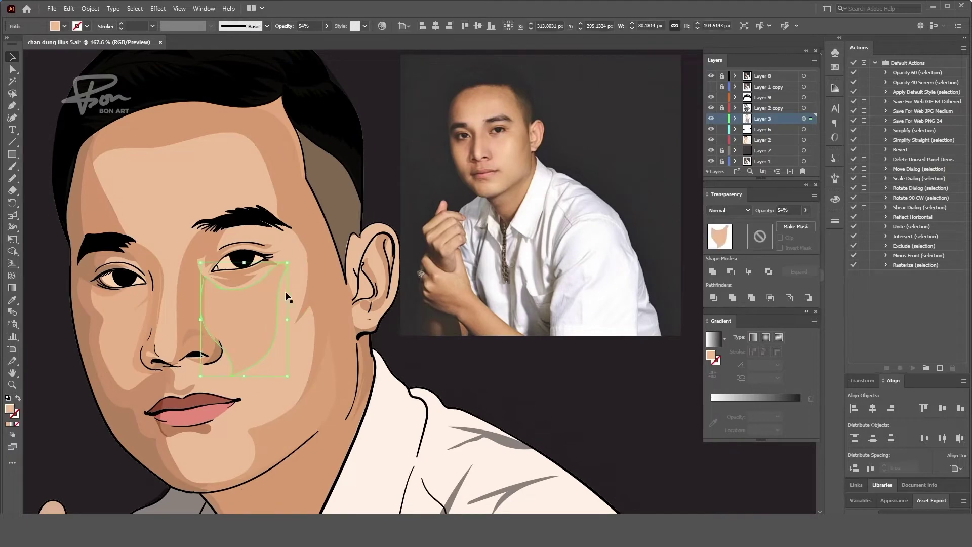
pyautogui.moveTo(267, 391); pyautogui.dragTo(261, 399)
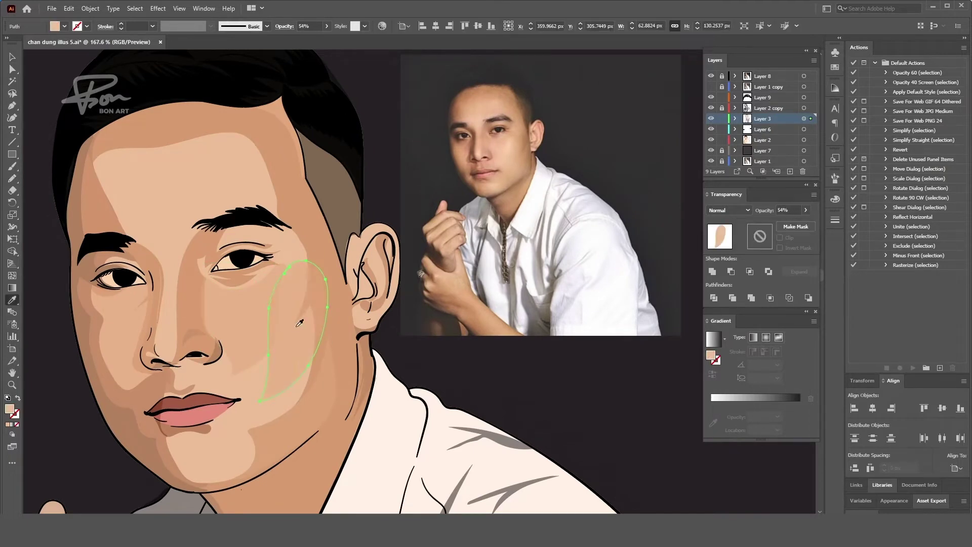
pyautogui.press('v')
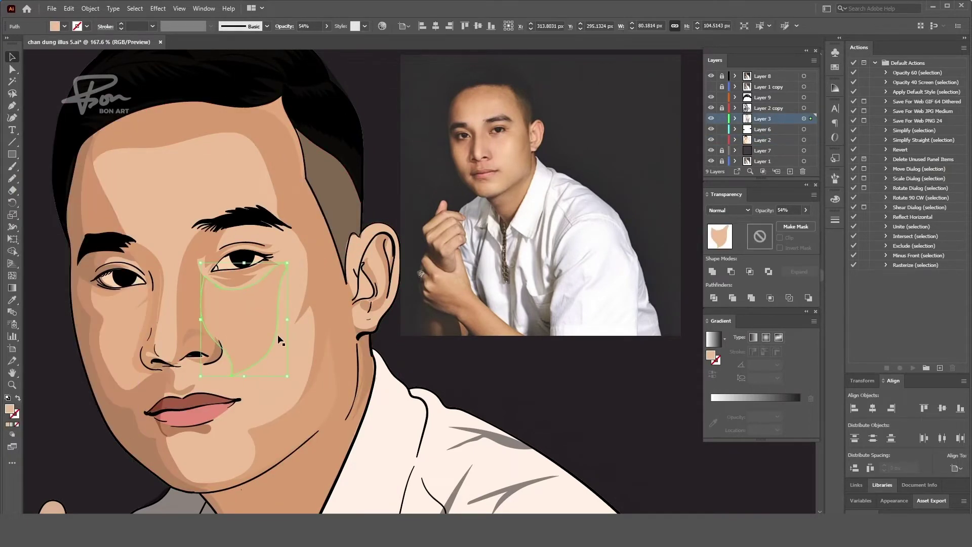
pyautogui.hotkey('shift', 'm')
# Draw a curved shading shape down the cheek and adjust its anchor points
pyautogui.hotkey('ctrl', 'shift', 'a')
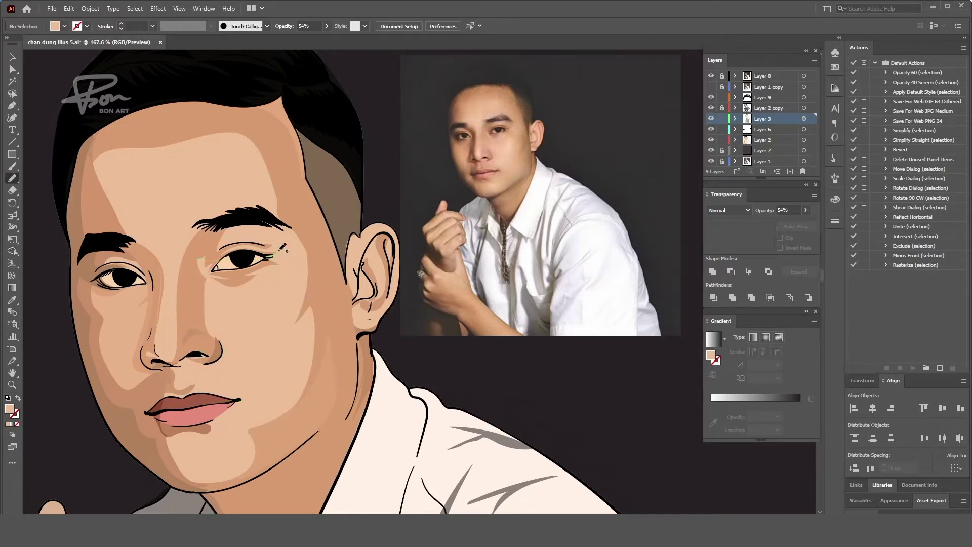
pyautogui.moveTo(282, 247); pyautogui.dragTo(286, 360)
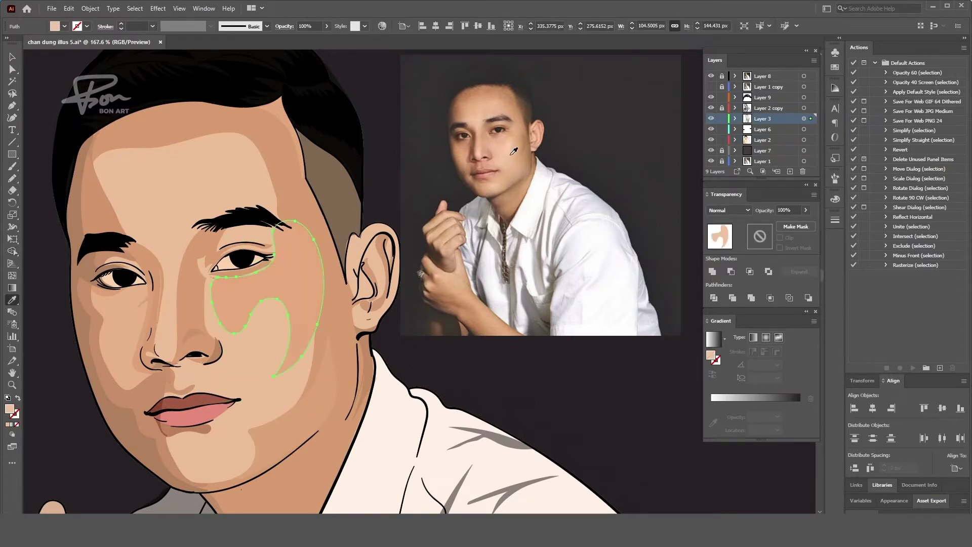
pyautogui.scroll(-2, 289, 354)
pyautogui.scroll(1, 299, 300)
pyautogui.press('a')
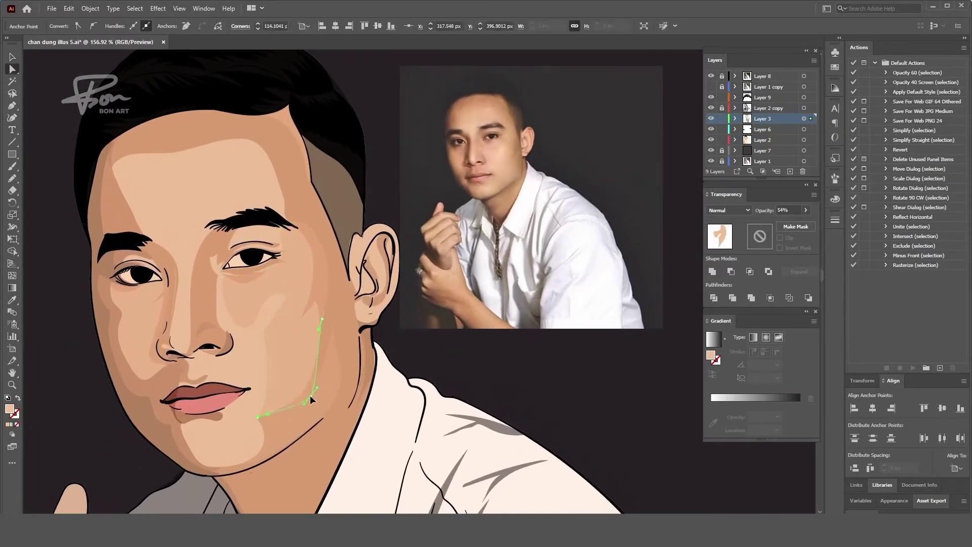
pyautogui.scroll(1, 310, 395)
pyautogui.click(319, 297)
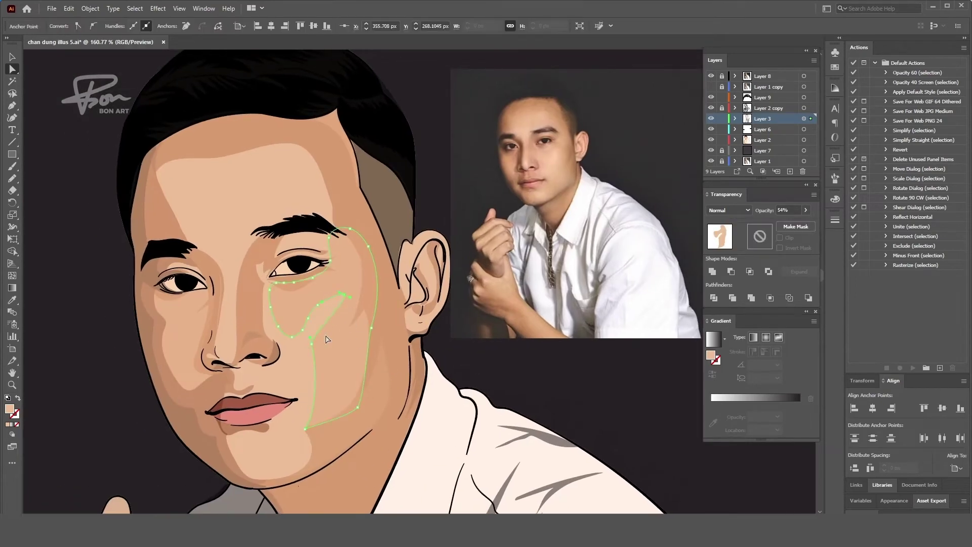
pyautogui.press('p')
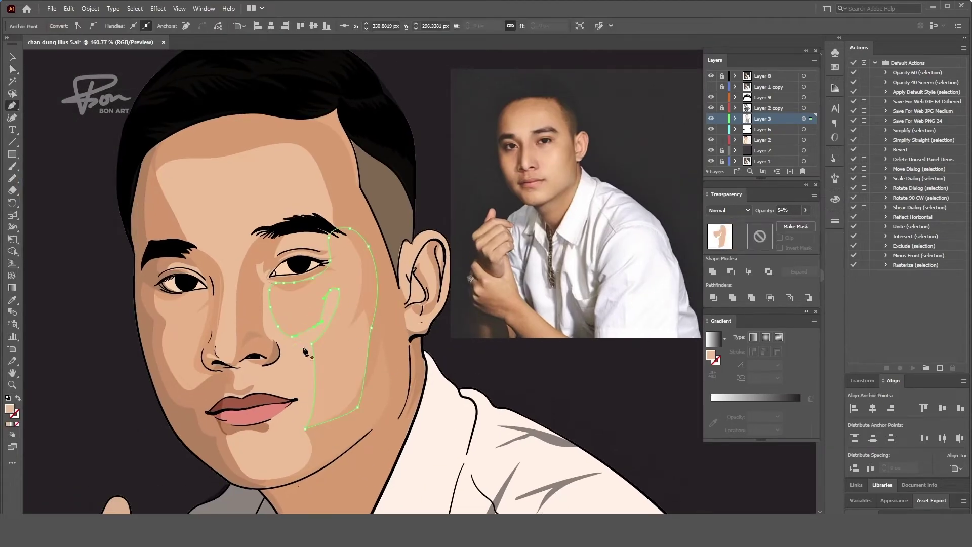
pyautogui.scroll(-4, 314, 364)
pyautogui.scroll(-5, 308, 343)
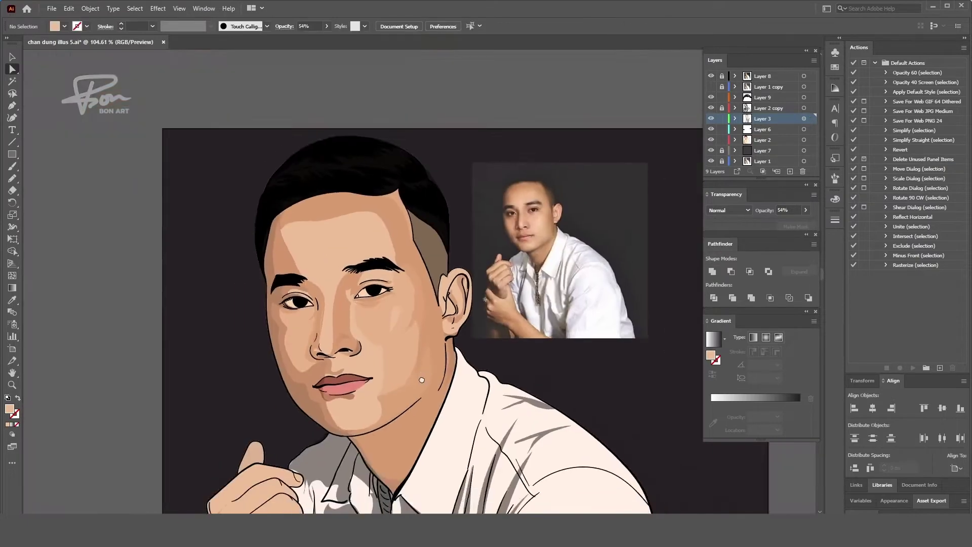
pyautogui.scroll(3, 308, 344)
# Draw a chin shading shape and give it the existing 54% opacity shading look
pyautogui.press('n')
pyautogui.hotkey('ctrl', 'shift', 'a')
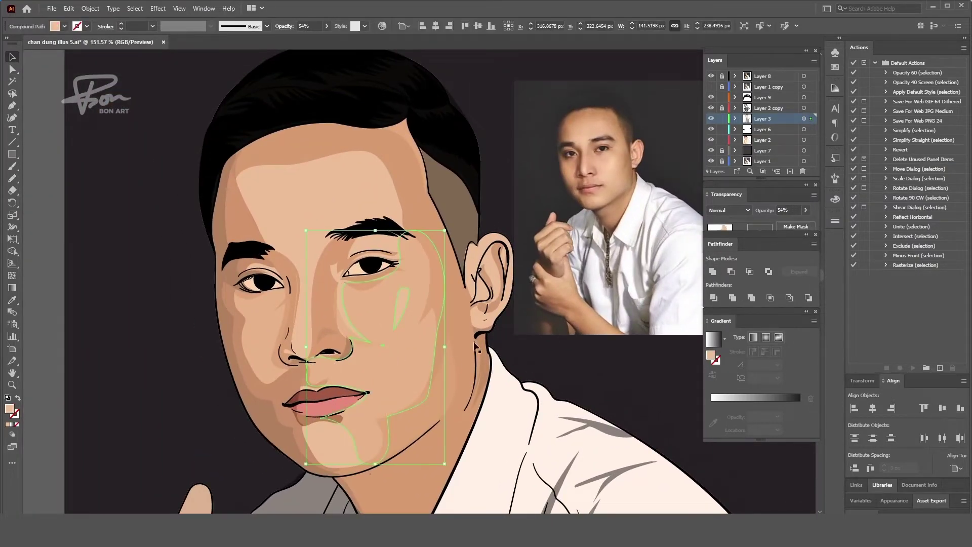
pyautogui.press('a')
pyautogui.scroll(1, 497, 414)
pyautogui.press('v')
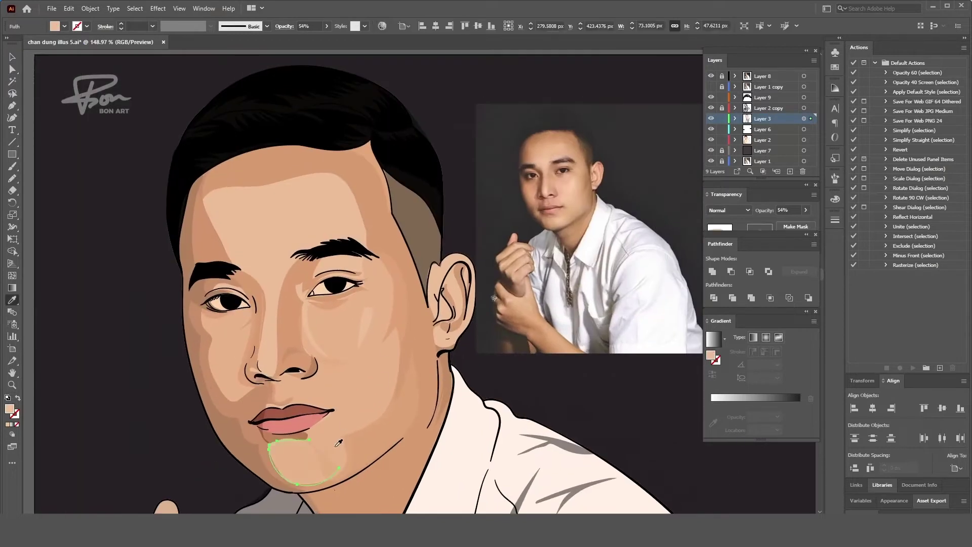
pyautogui.moveTo(336, 444); pyautogui.dragTo(299, 446)
pyautogui.press('i')
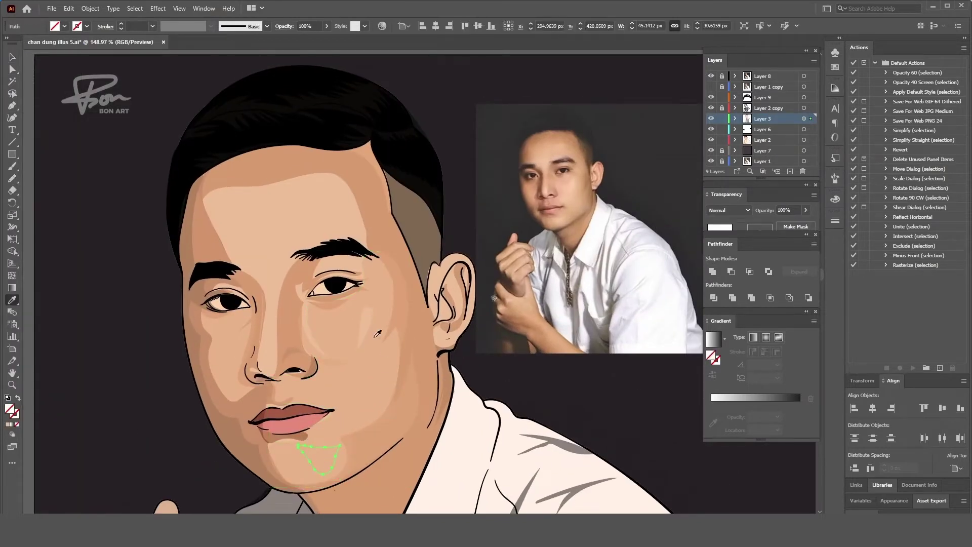
pyautogui.click(301, 219)
pyautogui.hotkey('ctrl', 'shift', 'a')
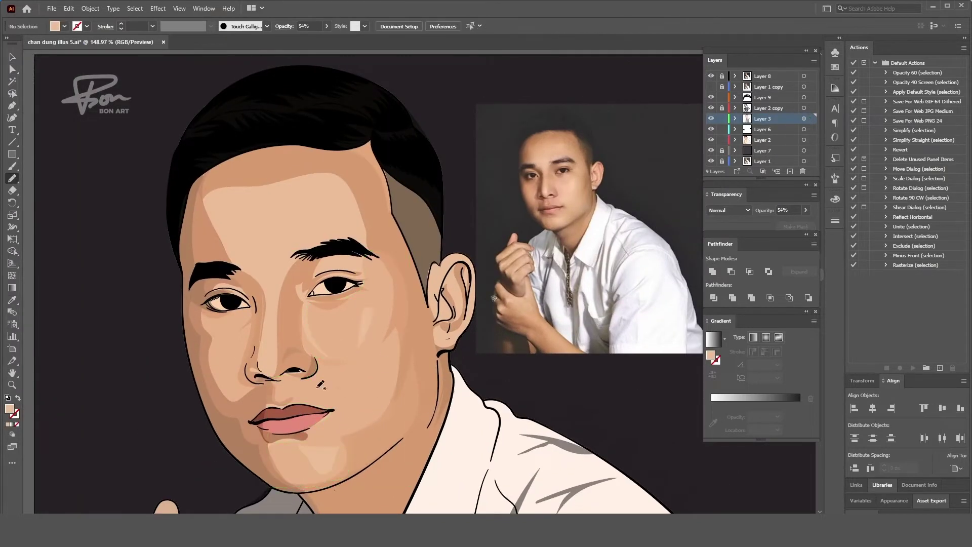
pyautogui.scroll(2, 318, 389)
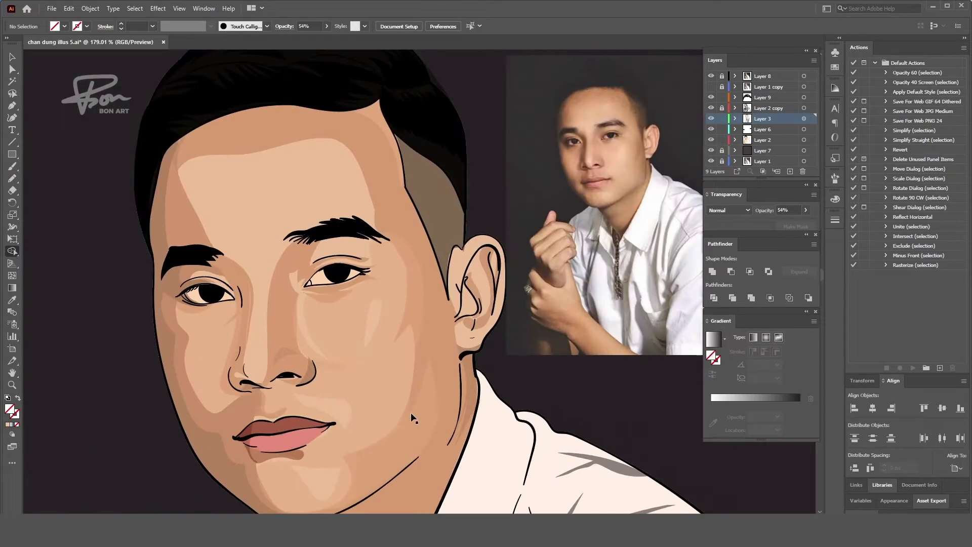
pyautogui.scroll(-1, 554, 380)
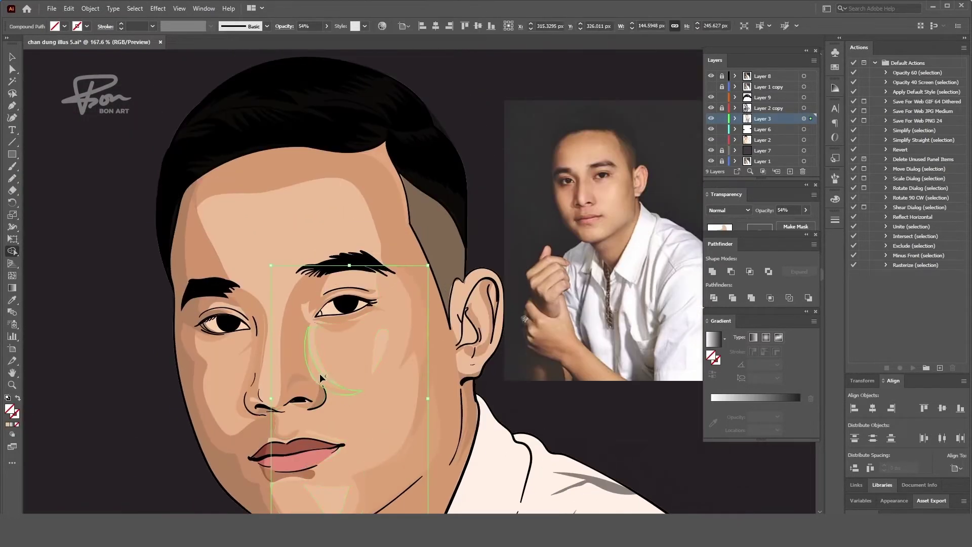
# Draw a shadow strip along the side of the nose in a darker brown
pyautogui.scroll(1, 572, 422)
pyautogui.press('n')
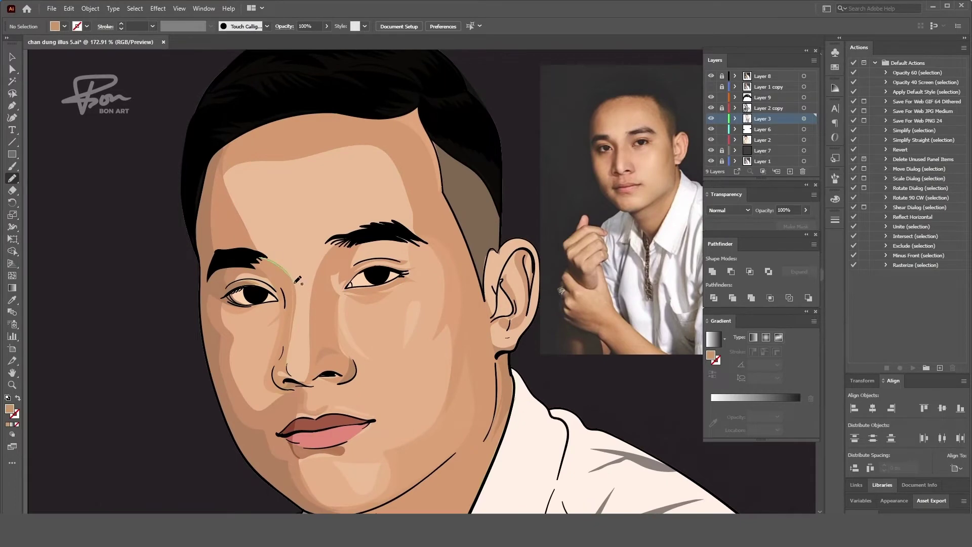
pyautogui.moveTo(277, 275); pyautogui.dragTo(252, 260)
pyautogui.press('i')
pyautogui.click(597, 153)
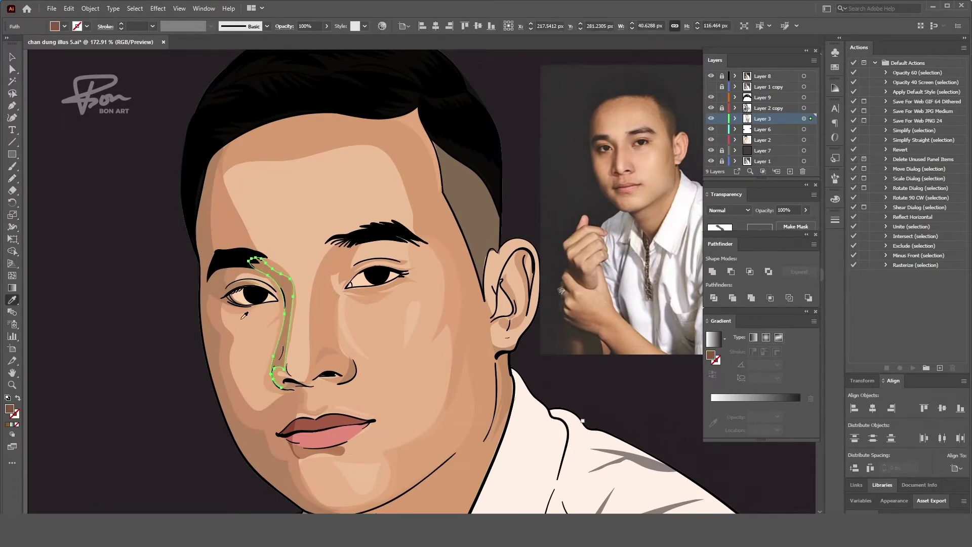
pyautogui.doubleClick(711, 355)
pyautogui.click(894, 224)
# Darken the nose shadow further, then delete the selected shape
pyautogui.hotkey('ctrl', 'shift', 'a')
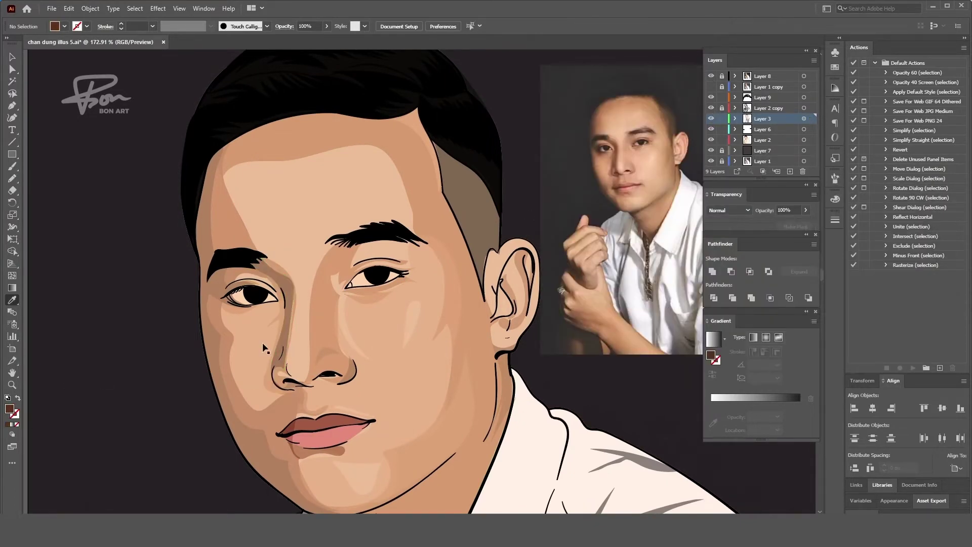
pyautogui.keyDown('ctrl'); pyautogui.click(263, 348); pyautogui.keyUp('ctrl')
pyautogui.doubleClick(711, 354)
pyautogui.click(894, 223)
pyautogui.hotkey('ctrl', 'shift', 'a')
pyautogui.hotkey('ctrl', 'z')
pyautogui.click(618, 152)
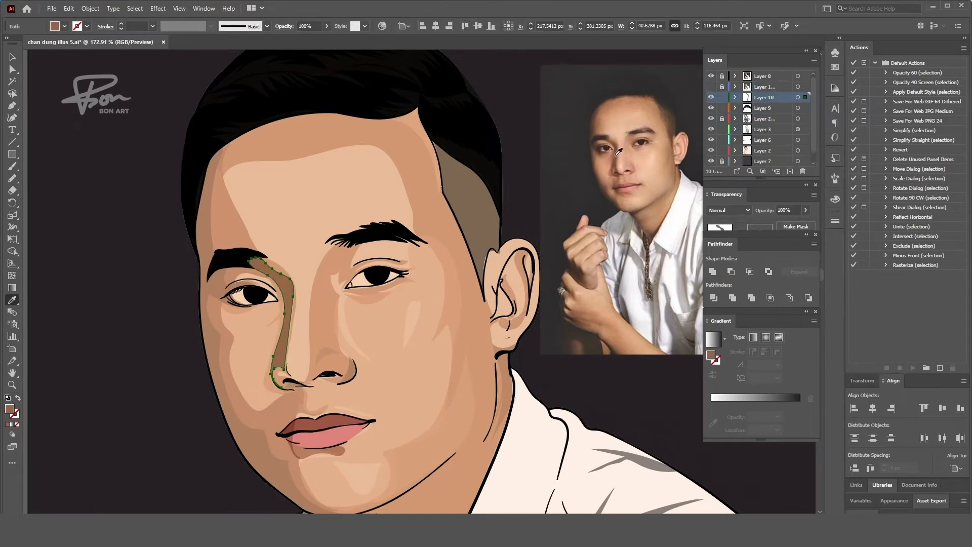
pyautogui.press('Delete')
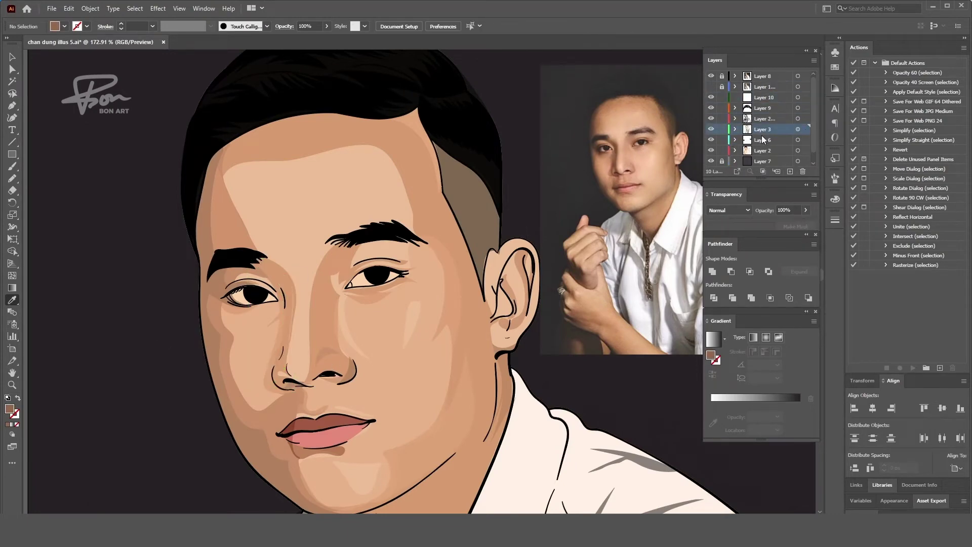
# Select all the grey shirt shadow shapes
pyautogui.scroll(-3, 372, 323)
pyautogui.scroll(-3, 372, 323)
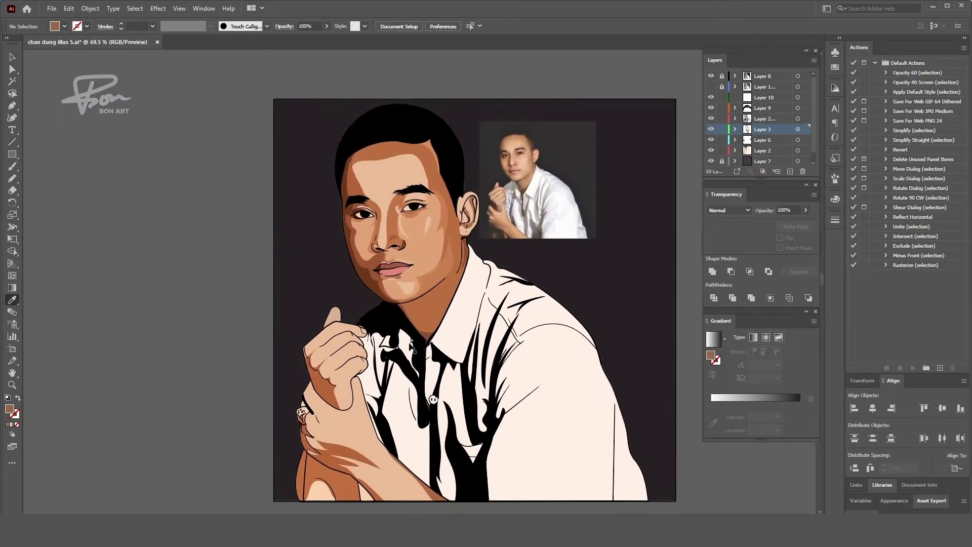
pyautogui.scroll(4, 486, 374)
pyautogui.scroll(-2, 521, 319)
pyautogui.scroll(1, 435, 304)
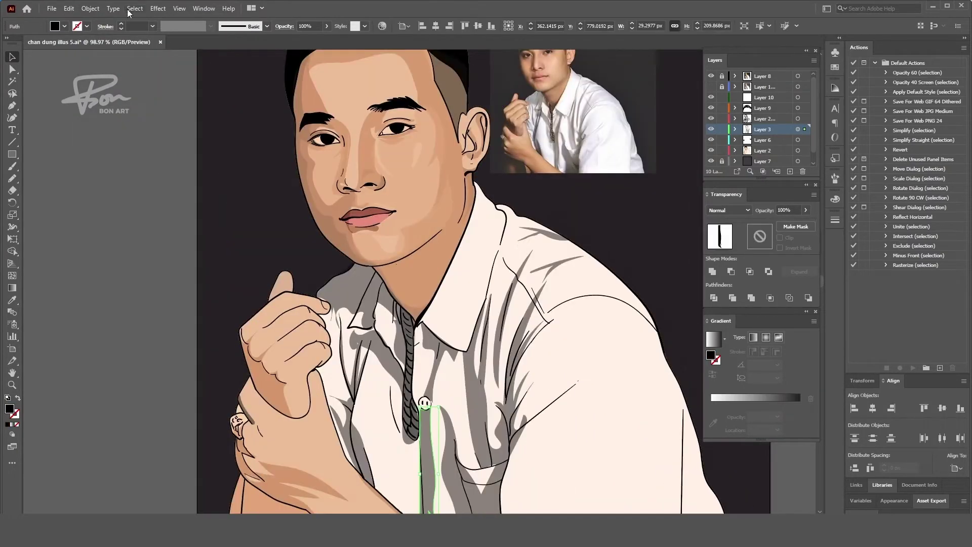
pyautogui.click(135, 9)
pyautogui.click(363, 311)
pyautogui.scroll(-3, 363, 311)
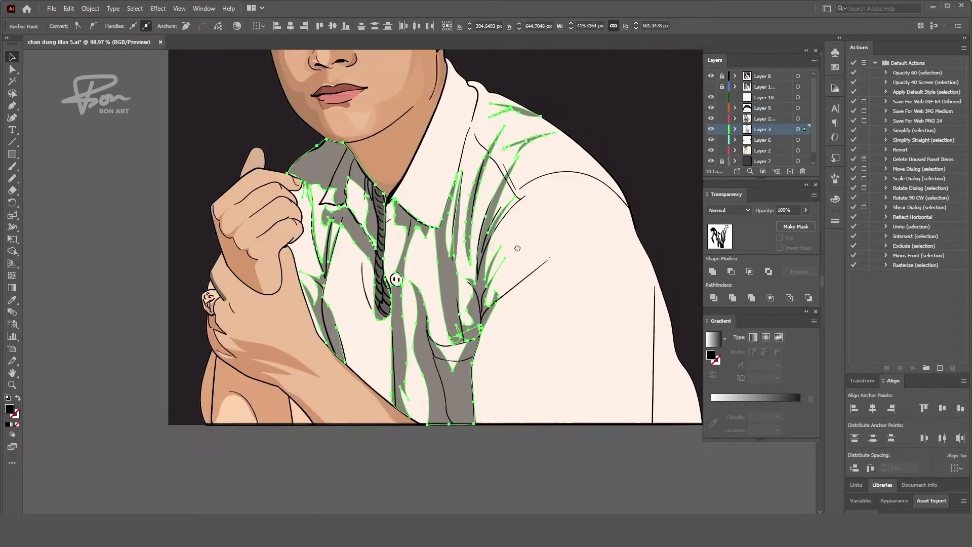
pyautogui.scroll(3, 363, 311)
pyautogui.hscroll(1, 363, 311)
pyautogui.click(366, 353)
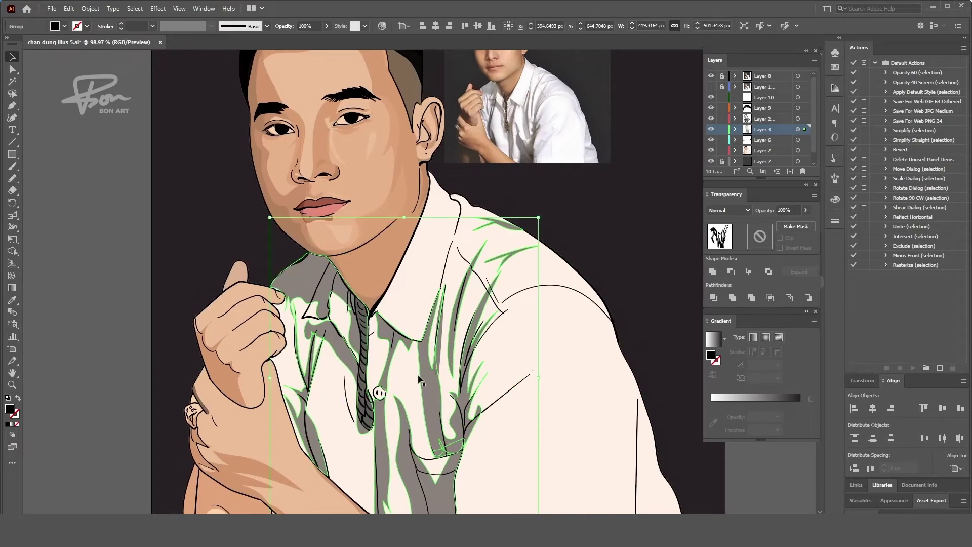
# Move the shirt shadows in place onto a new layer, lower their opacity, and lock it
pyautogui.hotkey('ctrl', 'x')
pyautogui.click(788, 172)
pyautogui.hotkey('ctrl', 'f')
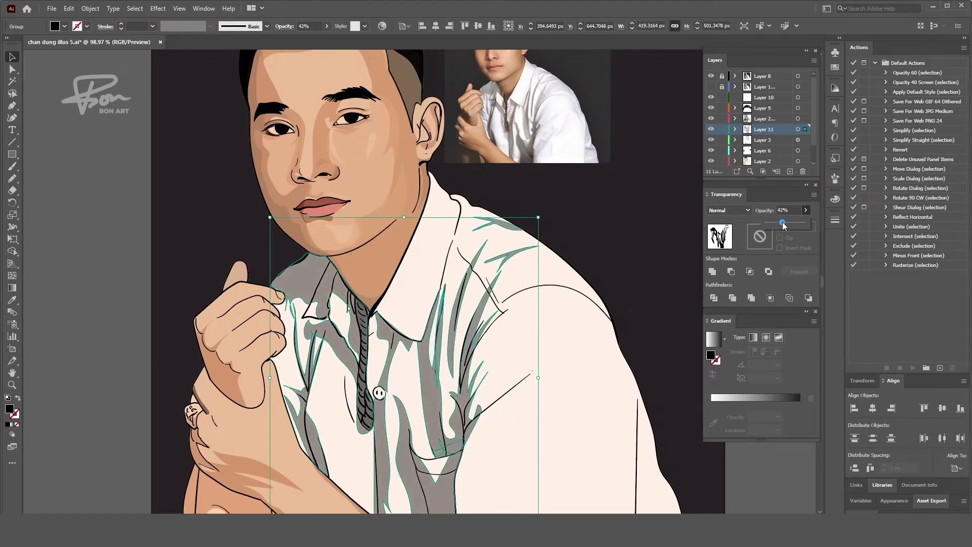
pyautogui.hotkey('ctrl', '0')
pyautogui.scroll(3, 355, 254)
pyautogui.click(760, 140)
pyautogui.click(722, 129)
pyautogui.hotkey('ctrl', '0')
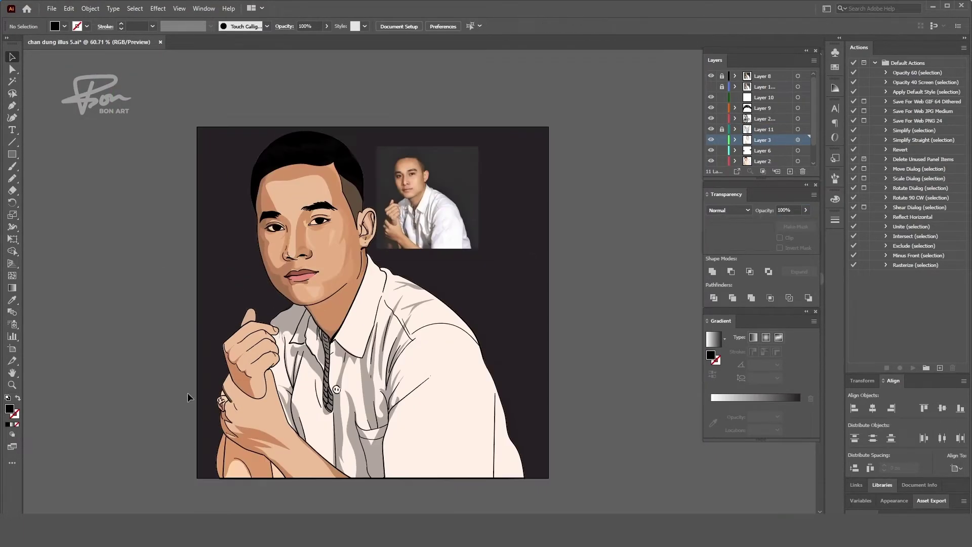
pyautogui.scroll(3, 132, 350)
pyautogui.scroll(2, 133, 350)
pyautogui.click(178, 303)
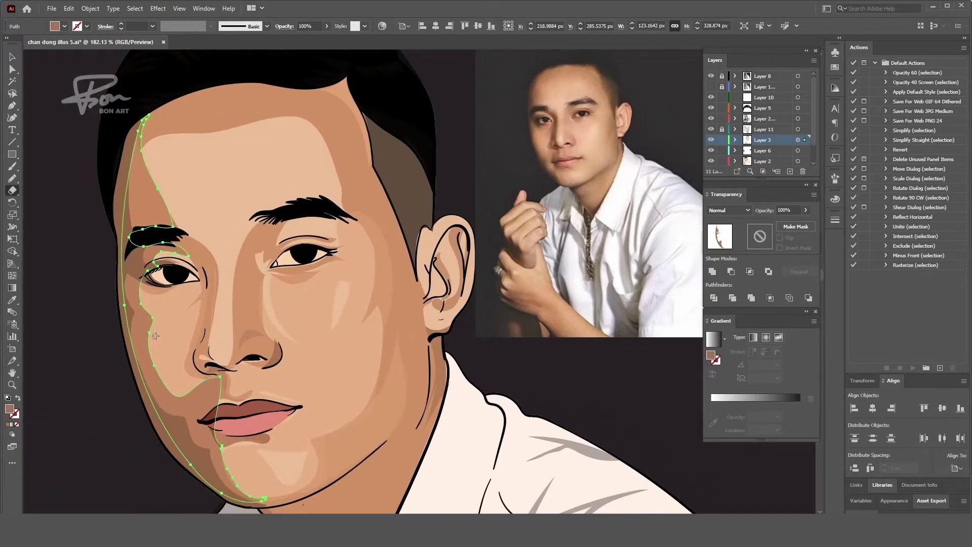
# Give the face shading a gradient fill running across the face
pyautogui.click(713, 338)
pyautogui.moveTo(731, 410); pyautogui.dragTo(766, 417)
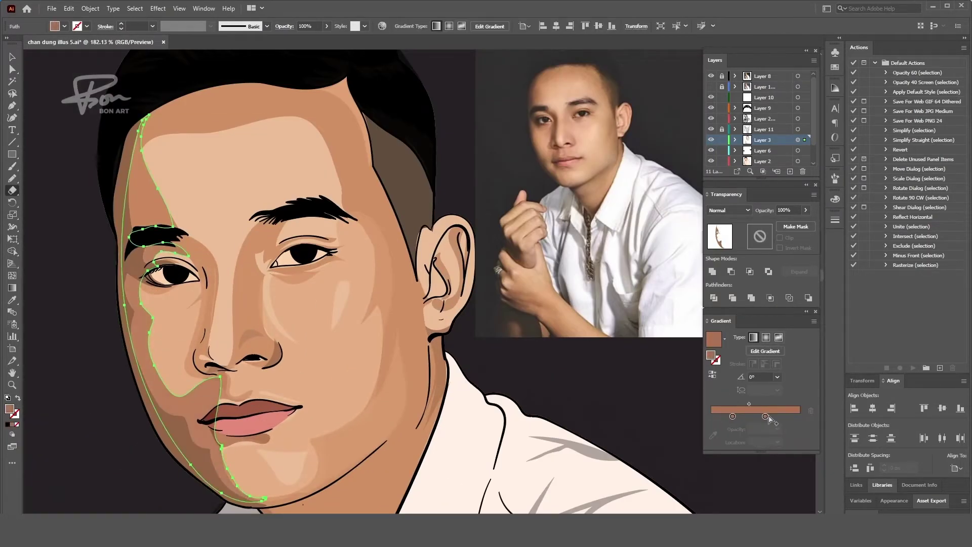
pyautogui.press('g')
pyautogui.moveTo(44, 341); pyautogui.dragTo(184, 306)
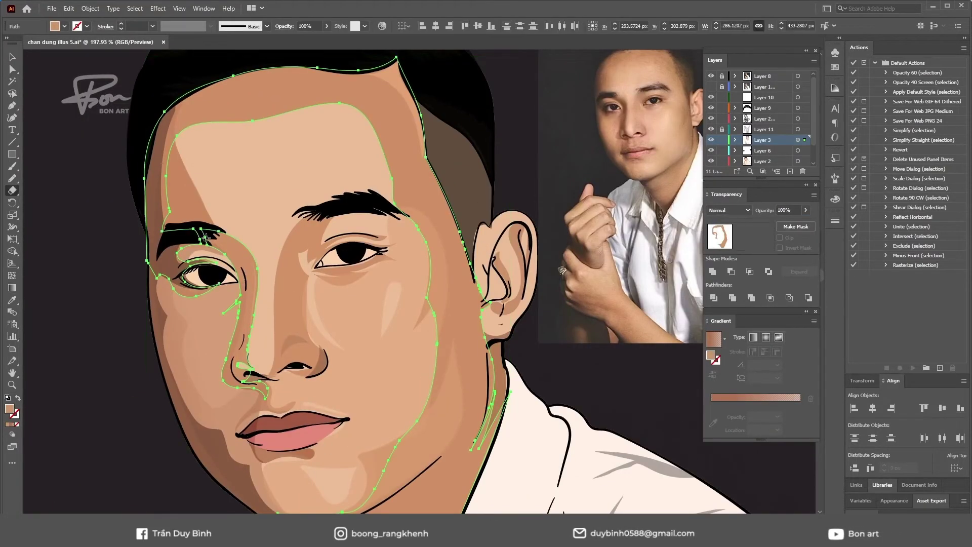
# Erase a small part of the nose shadow, deselect it and check the outlines
pyautogui.press('v')
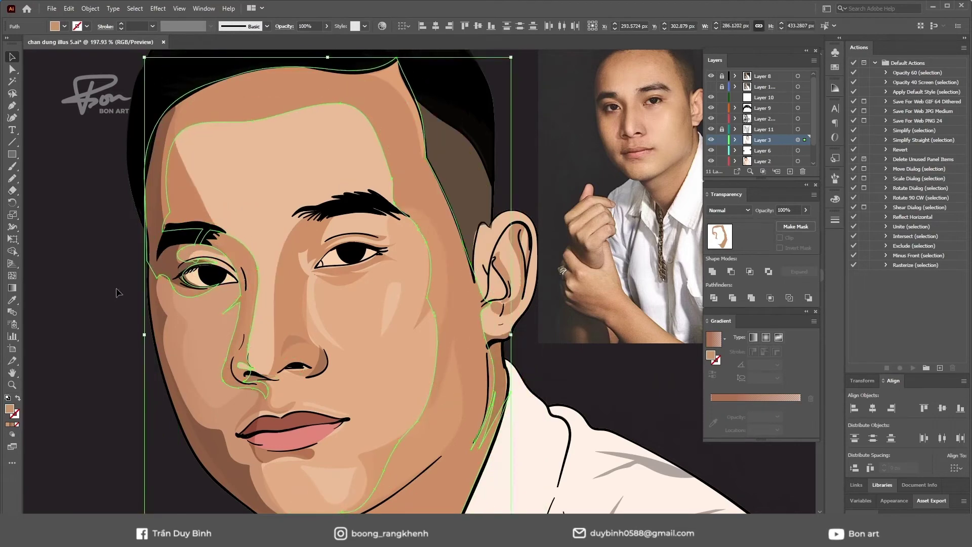
pyautogui.press('i')
pyautogui.click(170, 309)
pyautogui.moveTo(241, 285); pyautogui.dragTo(242, 287)
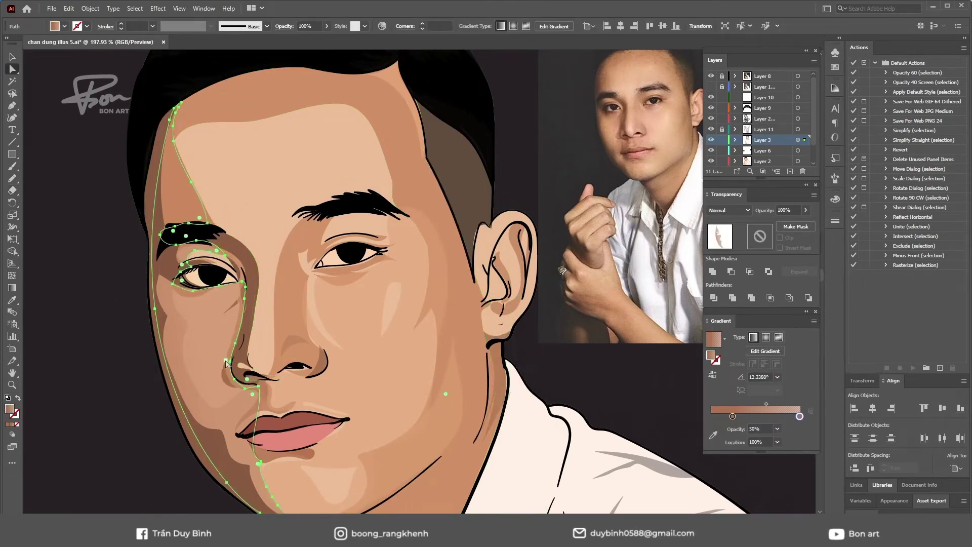
pyautogui.press('a')
pyautogui.hotkey('ctrl', 'shift', 'a')
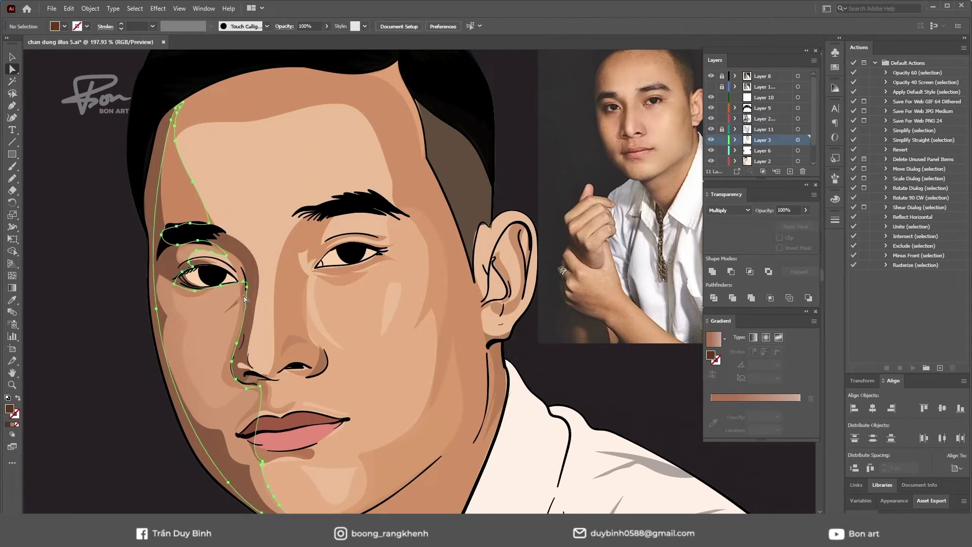
pyautogui.hotkey('ctrl', 'y')
pyautogui.hotkey('ctrl', 'y')
pyautogui.scroll(-5, 245, 335)
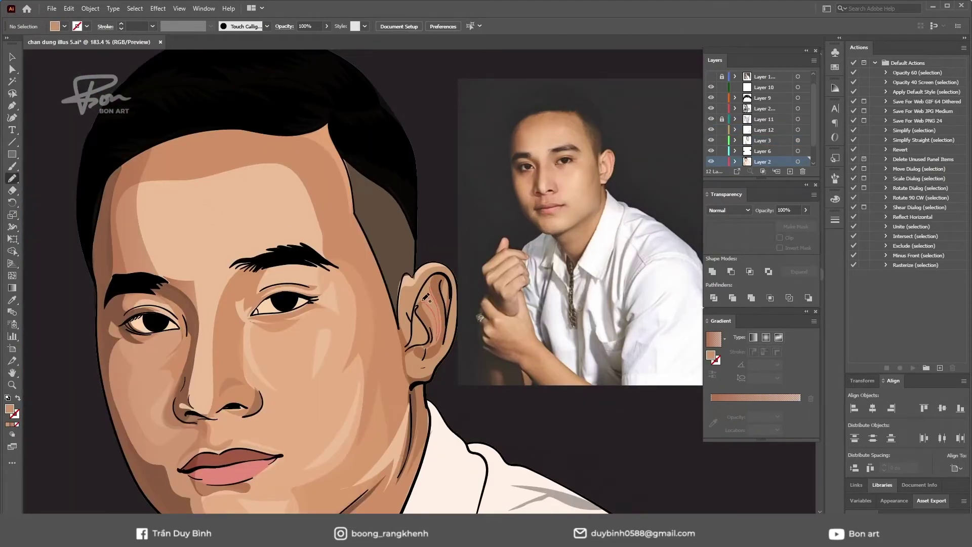
# Sample a lighter skin tone, then the dark brown from the cheek shading
pyautogui.press('i')
pyautogui.moveTo(456, 264); pyautogui.dragTo(452, 241)
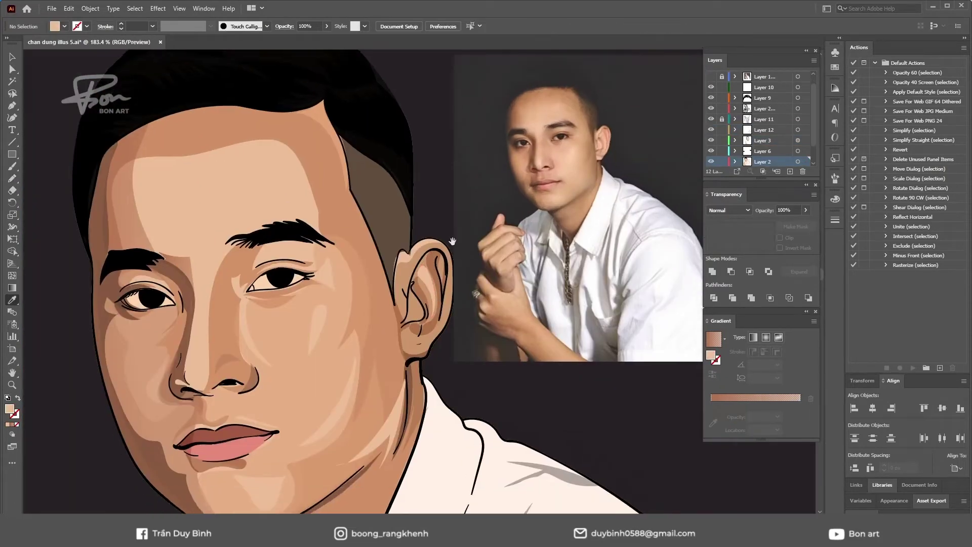
pyautogui.press('i')
pyautogui.press('v')
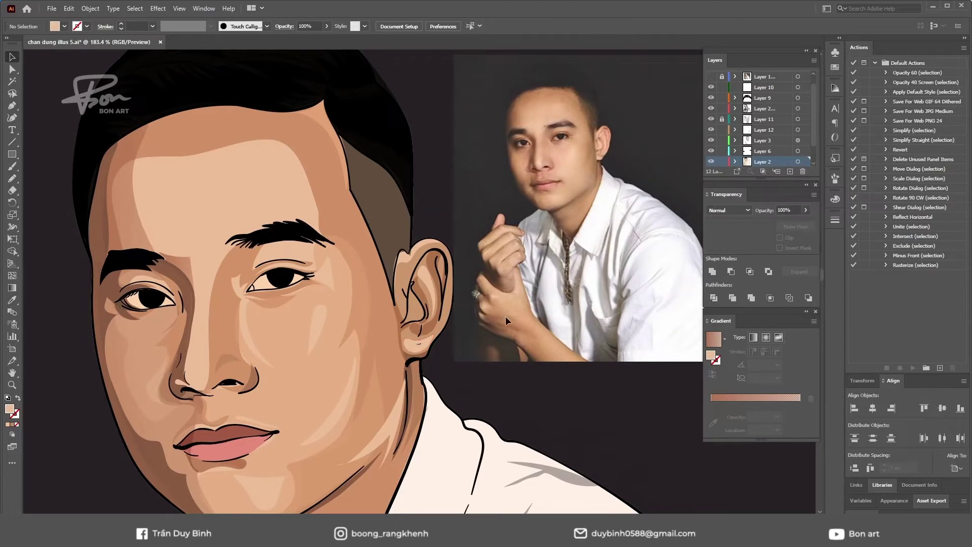
pyautogui.press('i')
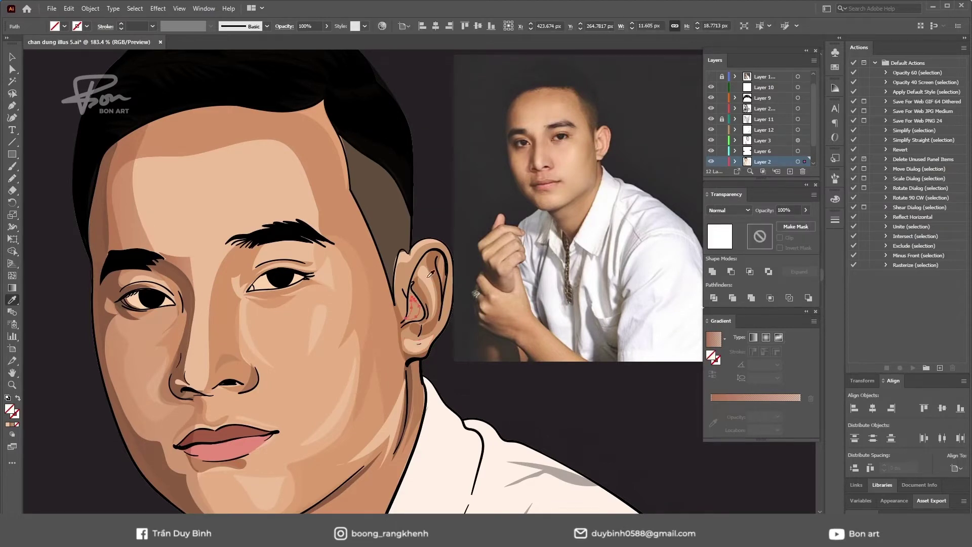
pyautogui.scroll(-5, 448, 292)
pyautogui.scroll(4, 448, 292)
pyautogui.moveTo(448, 292); pyautogui.dragTo(423, 381)
pyautogui.scroll(1, 423, 381)
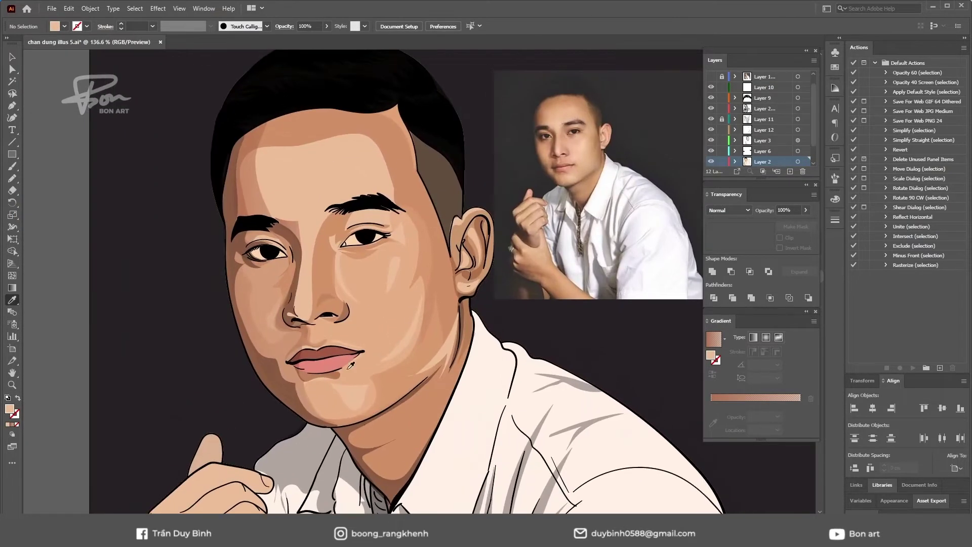
pyautogui.keyDown('ctrl'); pyautogui.click(278, 379); pyautogui.keyUp('ctrl')
# Draw a lighter-brown shadow between the nose and upper lip
pyautogui.keyDown('ctrl'); pyautogui.click(202, 393); pyautogui.keyUp('ctrl')
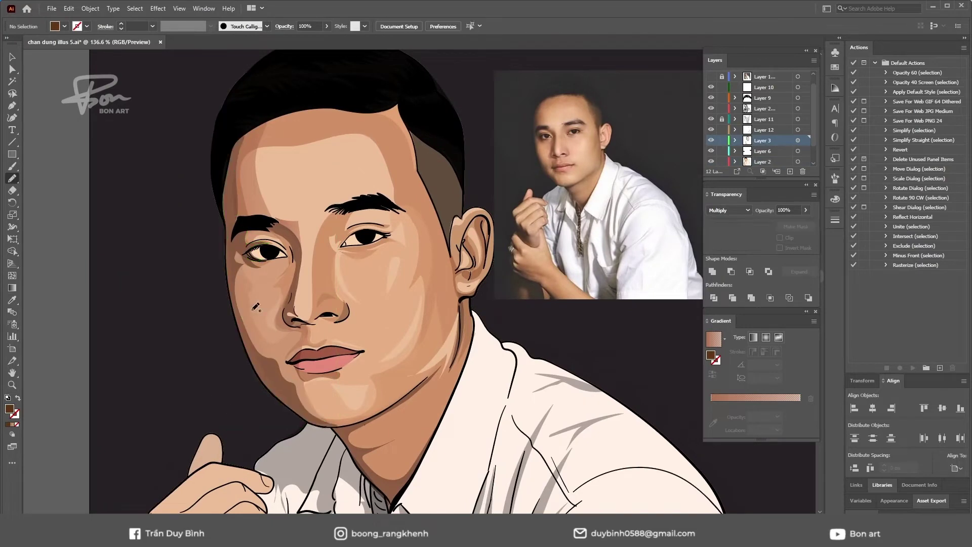
pyautogui.moveTo(291, 360); pyautogui.dragTo(299, 326)
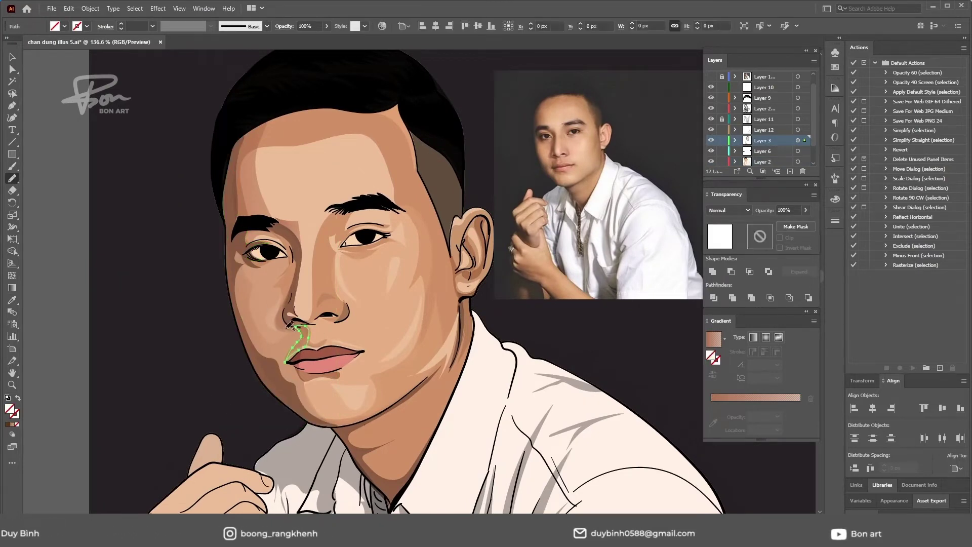
pyautogui.press('i')
pyautogui.click(469, 318)
pyautogui.hotkey('ctrl', 'shift', 'a')
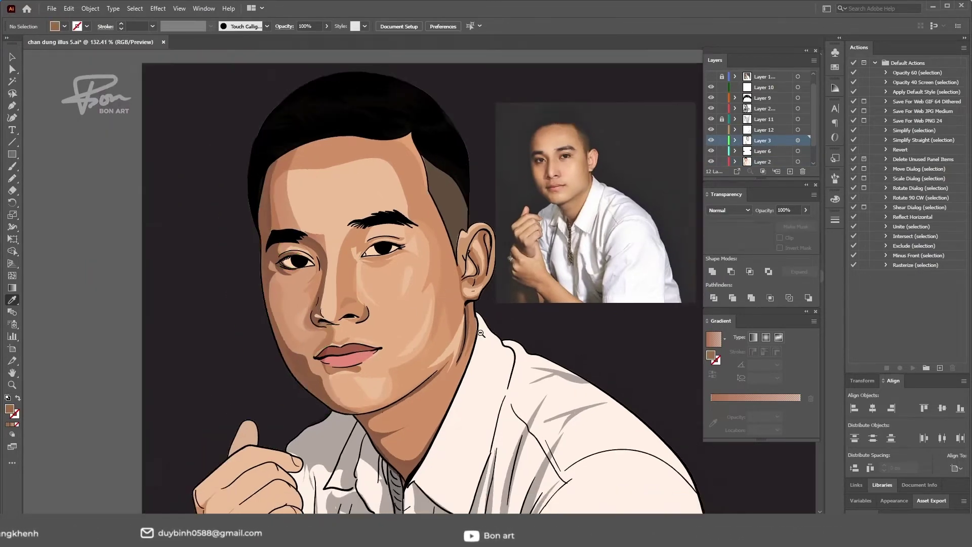
# Draw a shadow under the nose filled with a translucent light skin tone
pyautogui.press('n')
pyautogui.scroll(2, 250, 333)
pyautogui.moveTo(377, 300)
pyautogui.mouseDown()
pyautogui.moveTo(362, 317)
pyautogui.moveTo(333, 304)
pyautogui.mouseUp()
pyautogui.press('i')
pyautogui.click(398, 302)
pyautogui.hotkey('ctrl', 'shift', 'a')
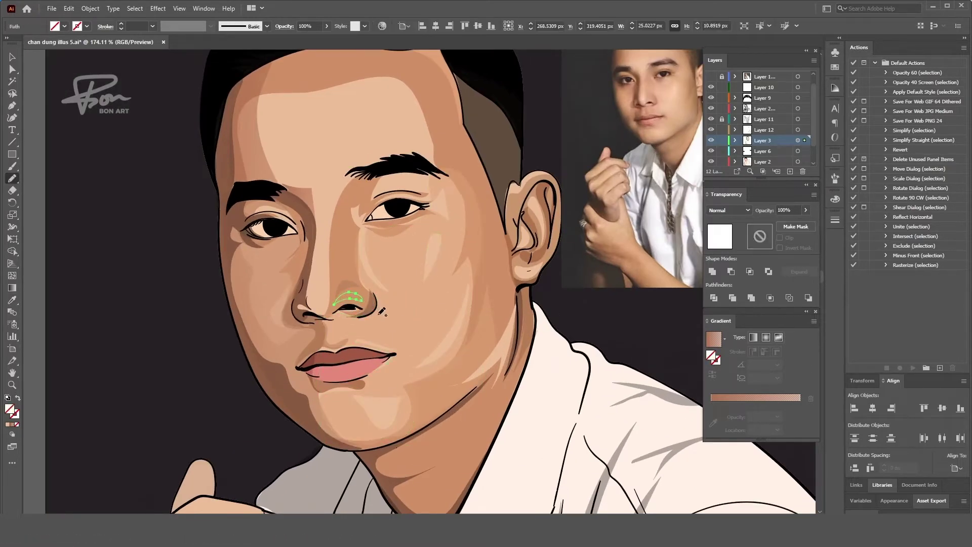
pyautogui.hotkey('ctrl', 'shift', 'a')
# Draw a translucent highlight strip along the nose bridge and refine its anchors
pyautogui.scroll(-3, 547, 302)
pyautogui.scroll(3, 356, 343)
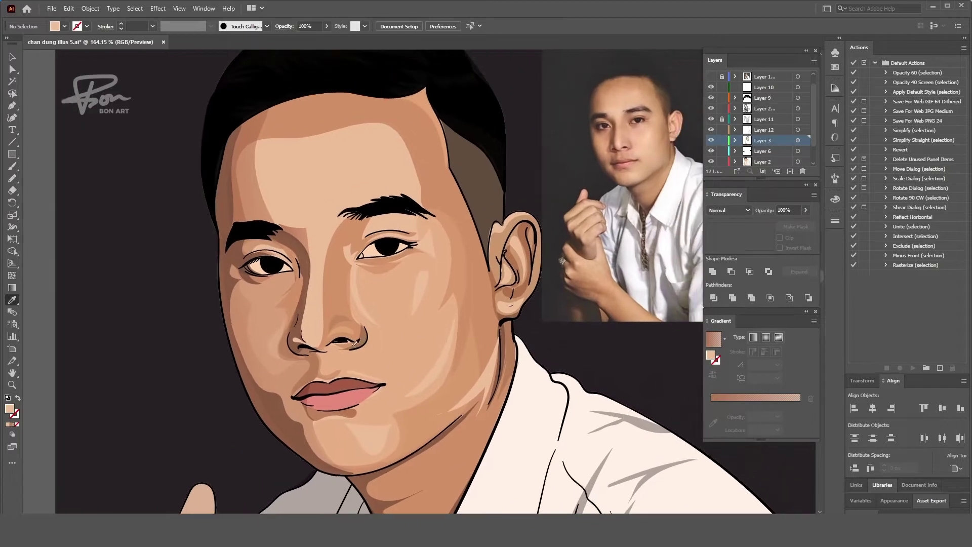
pyautogui.moveTo(310, 302); pyautogui.dragTo(335, 249)
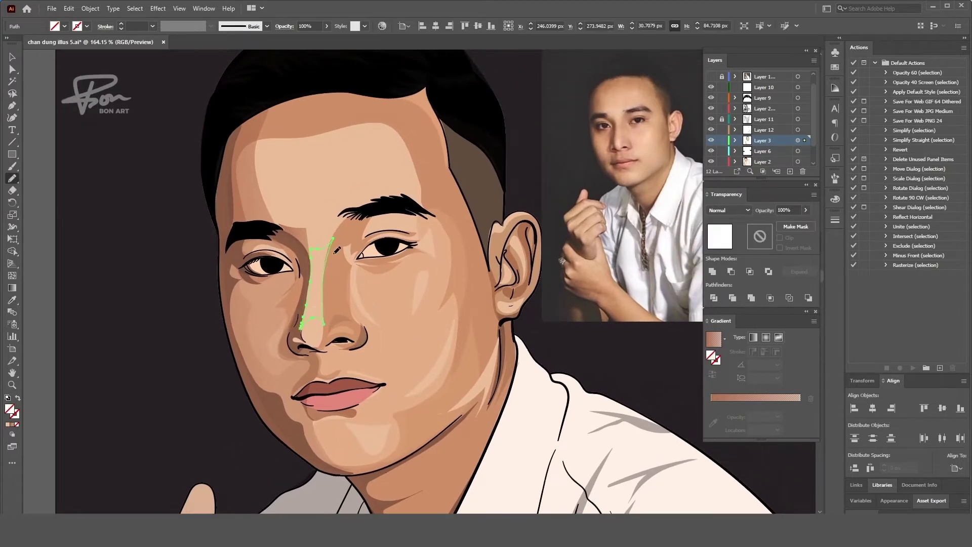
pyautogui.scroll(2, 530, 190)
pyautogui.press('a')
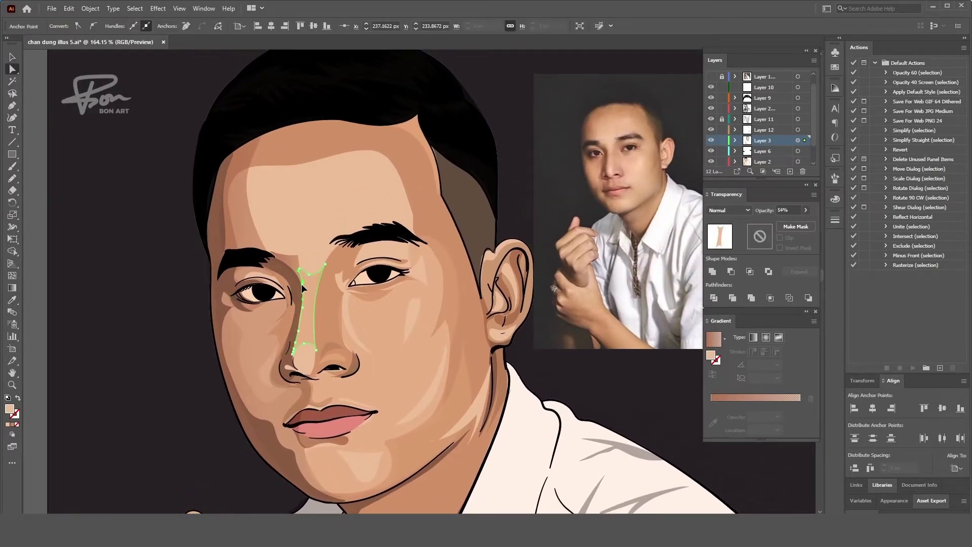
pyautogui.hotkey('ctrl', 'shift', 'a')
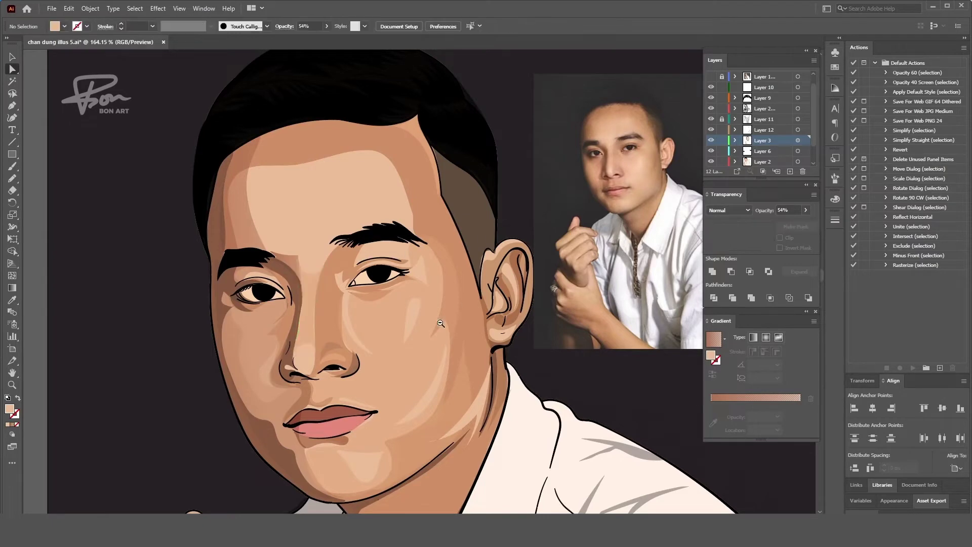
pyautogui.scroll(-1, 371, 326)
pyautogui.scroll(-2, 264, 231)
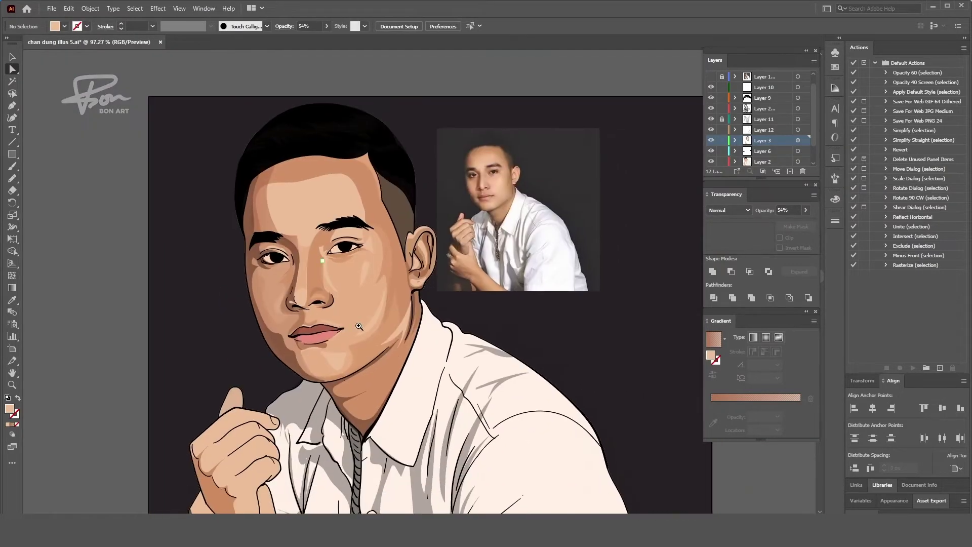
pyautogui.press('n')
pyautogui.scroll(1, 202, 286)
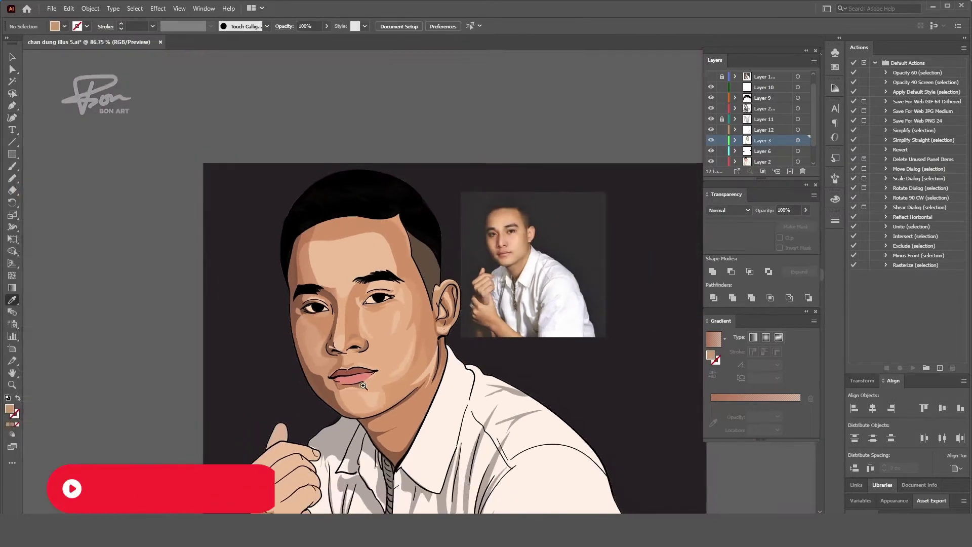
# Try a shading stroke under the left-hand eye, then undo it
pyautogui.scroll(3, 294, 311)
pyautogui.moveTo(219, 281); pyautogui.dragTo(256, 276)
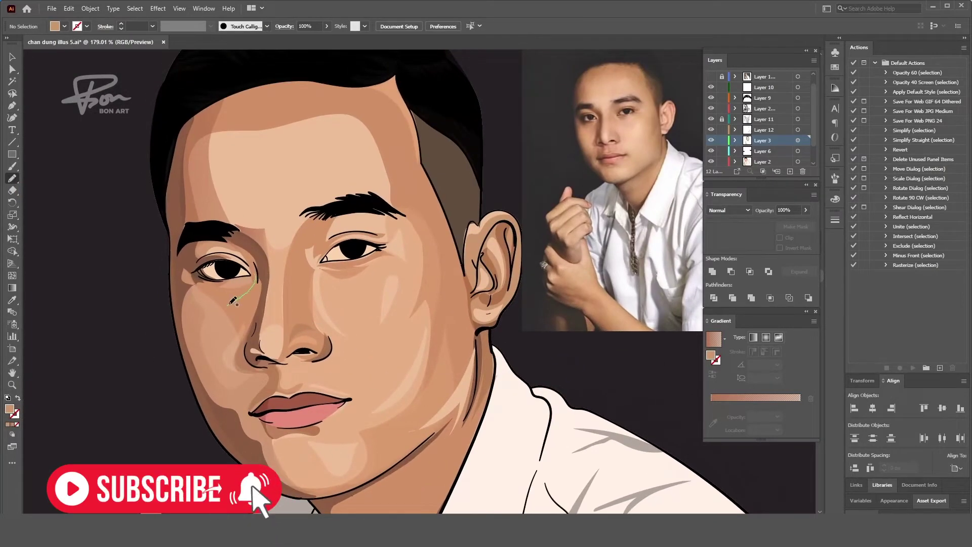
pyautogui.hotkey('ctrl', 'z')
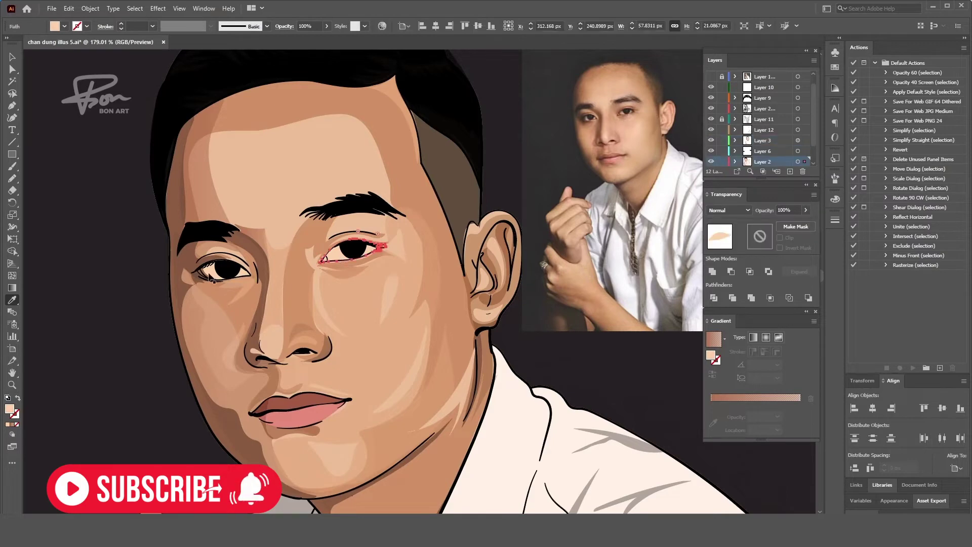
pyautogui.hotkey('ctrl', 'shift', 'a')
pyautogui.scroll(-2, 575, 123)
pyautogui.scroll(3, 293, 337)
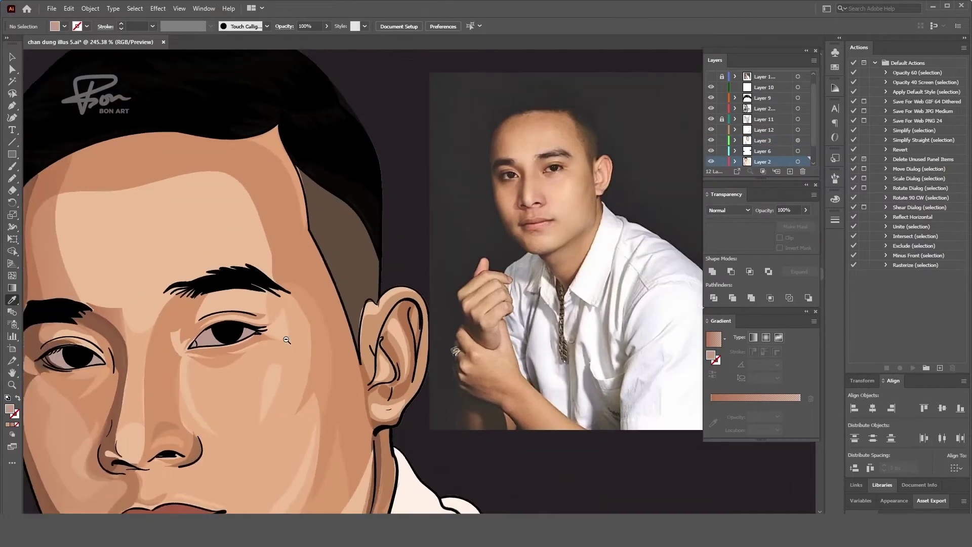
pyautogui.scroll(1, 307, 331)
# Draw a small shading shape at the left-hand eye's inner corner
pyautogui.press('i')
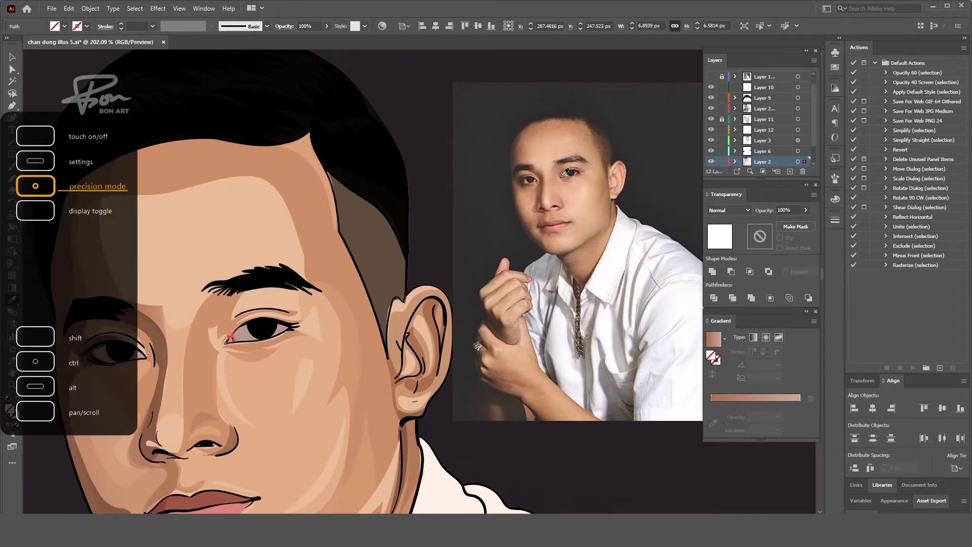
pyautogui.scroll(-2, 365, 277)
pyautogui.scroll(1, 365, 277)
pyautogui.press('n')
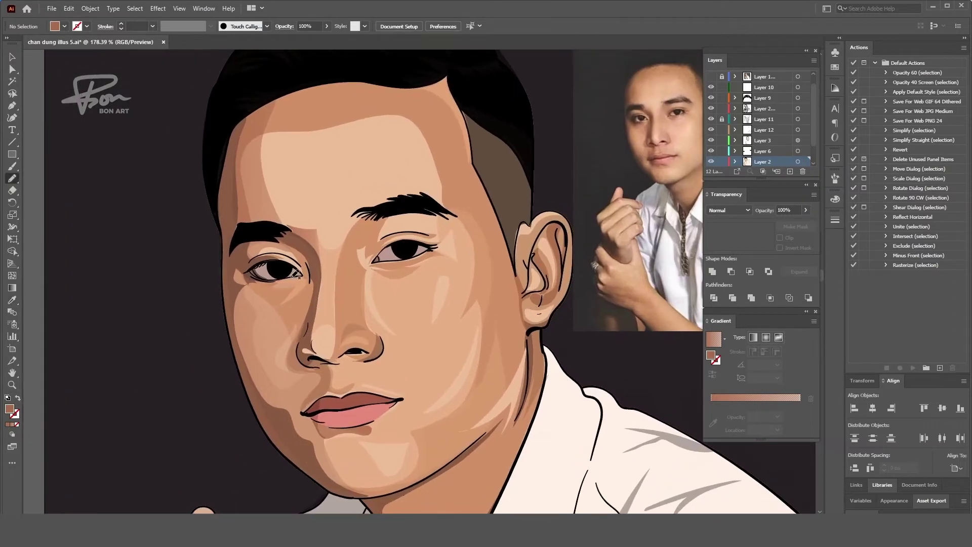
pyautogui.moveTo(304, 274); pyautogui.dragTo(292, 277)
pyautogui.press('i')
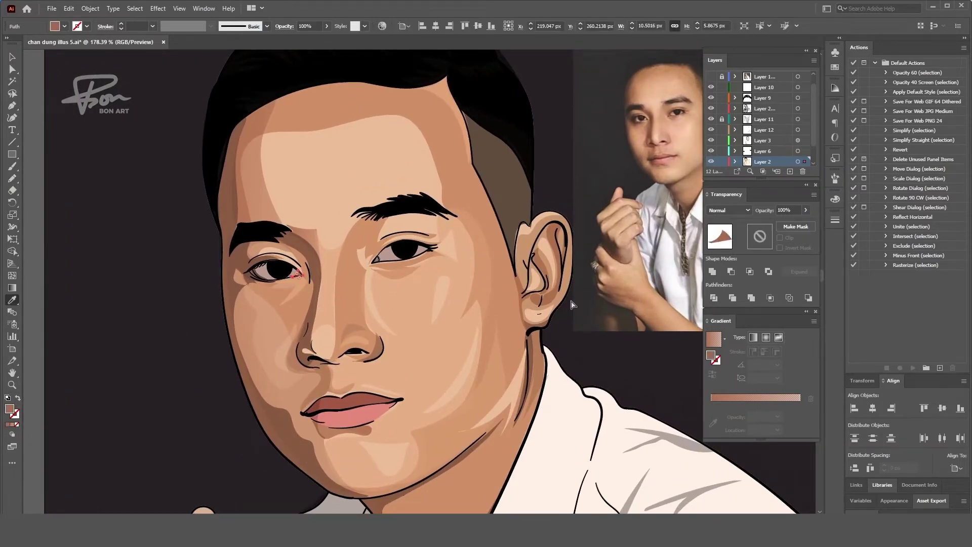
pyautogui.hotkey('ctrl', 'shift', 'a')
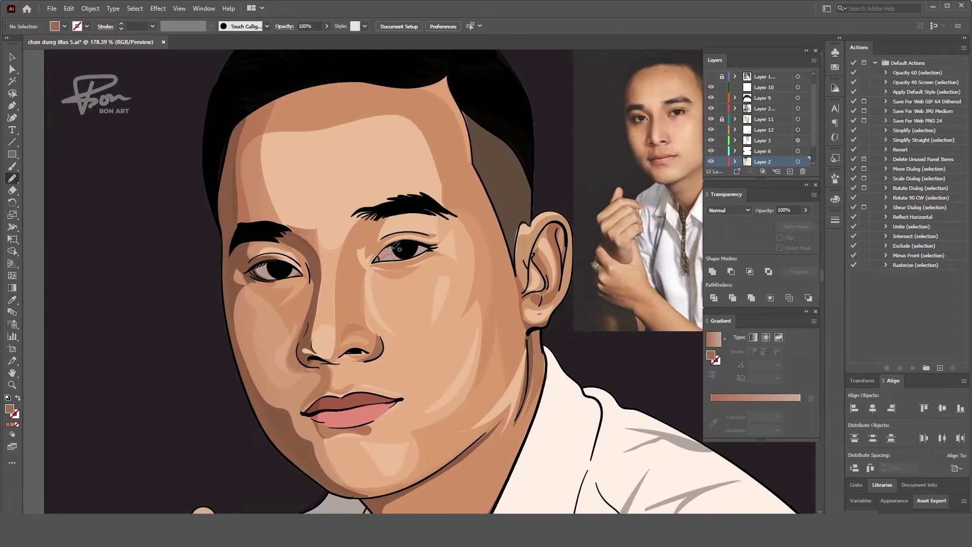
# Draw a pink shape at the right-hand eye's inner corner and adjust its anchors
pyautogui.moveTo(377, 259); pyautogui.dragTo(402, 253)
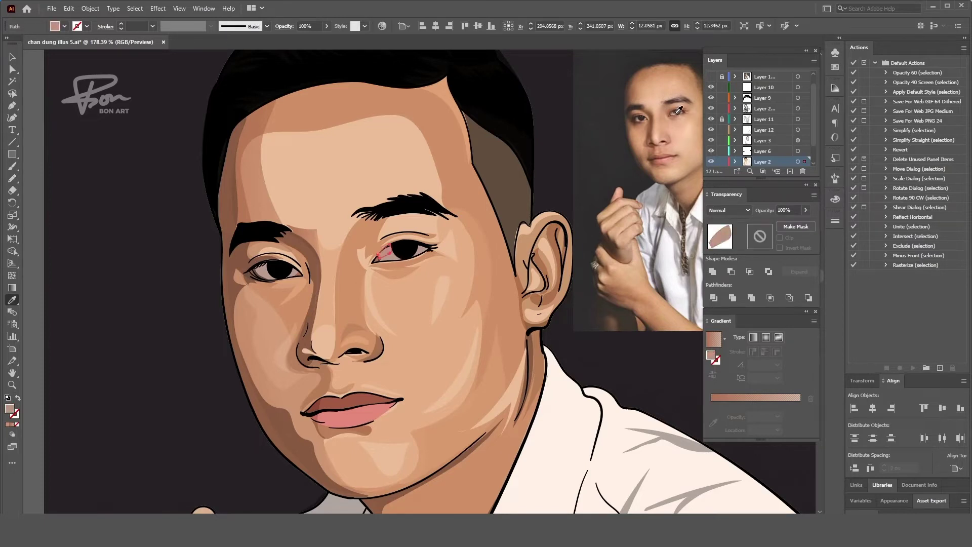
pyautogui.press('a')
pyautogui.hotkey('ctrl', '+')
pyautogui.hotkey('ctrl', '+')
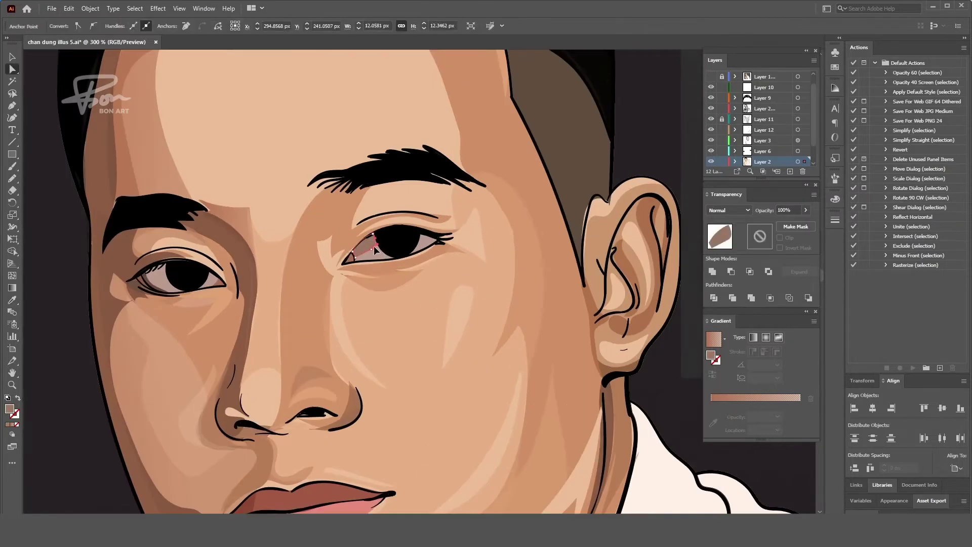
pyautogui.hotkey('ctrl', 'shift', 'a')
pyautogui.press('n')
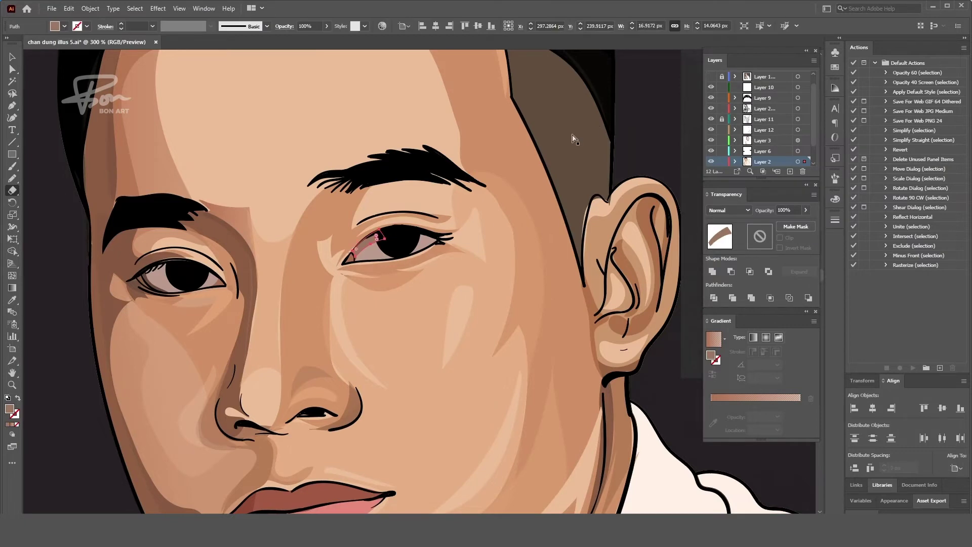
pyautogui.scroll(-5, 380, 272)
pyautogui.scroll(4, 445, 219)
# Sample brown from the eye area and add a detail at the left-hand eye's inner corner
pyautogui.keyDown('ctrl'); pyautogui.click(443, 216); pyautogui.keyUp('ctrl')
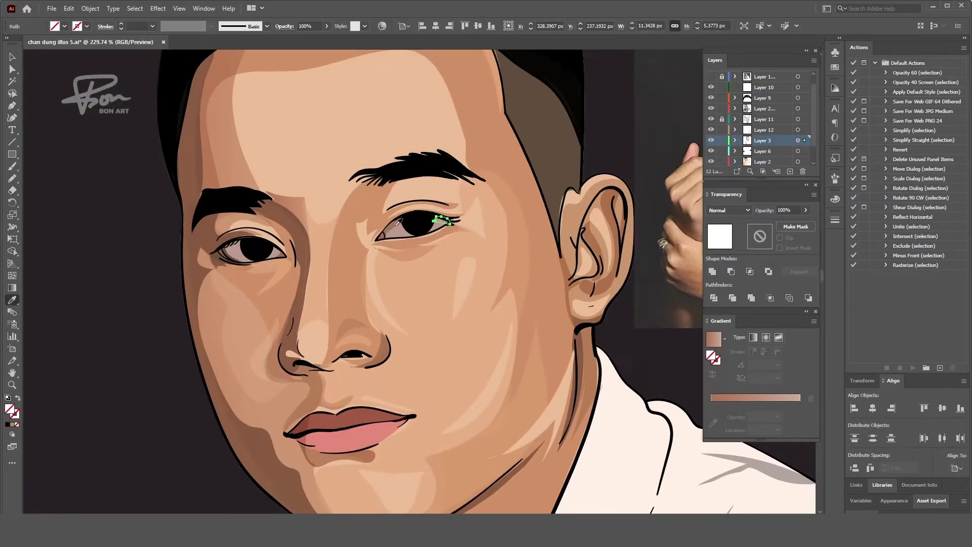
pyautogui.hotkey('ctrl', 'shift', 'a')
pyautogui.keyDown('ctrl'); pyautogui.click(443, 216); pyautogui.keyUp('ctrl')
pyautogui.hotkey('ctrl', 'shift', 'a')
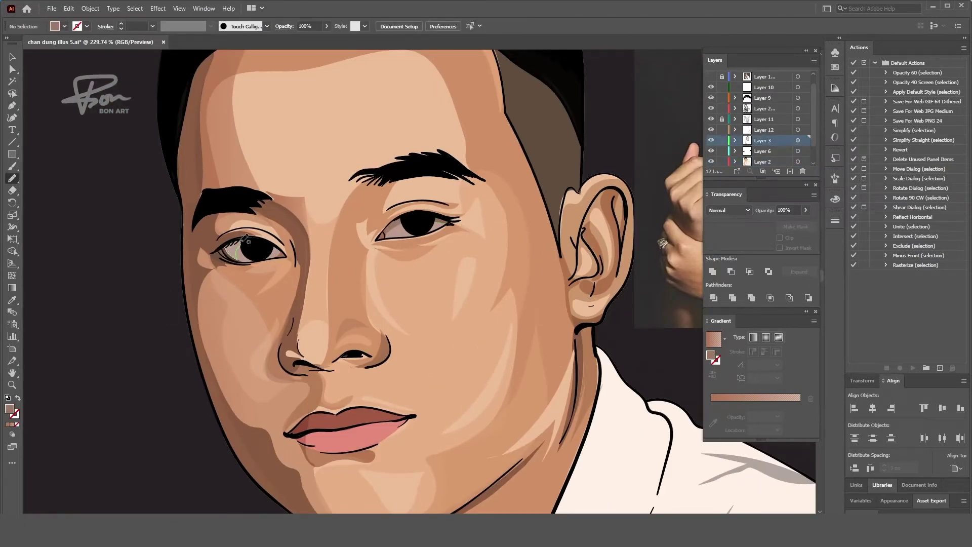
pyautogui.moveTo(245, 238); pyautogui.dragTo(248, 240)
# Recolour the selected shape's fill through the Color Picker
pyautogui.press('i')
pyautogui.scroll(-3, 152, 380)
pyautogui.scroll(2, 105, 397)
pyautogui.doubleClick(9, 410)
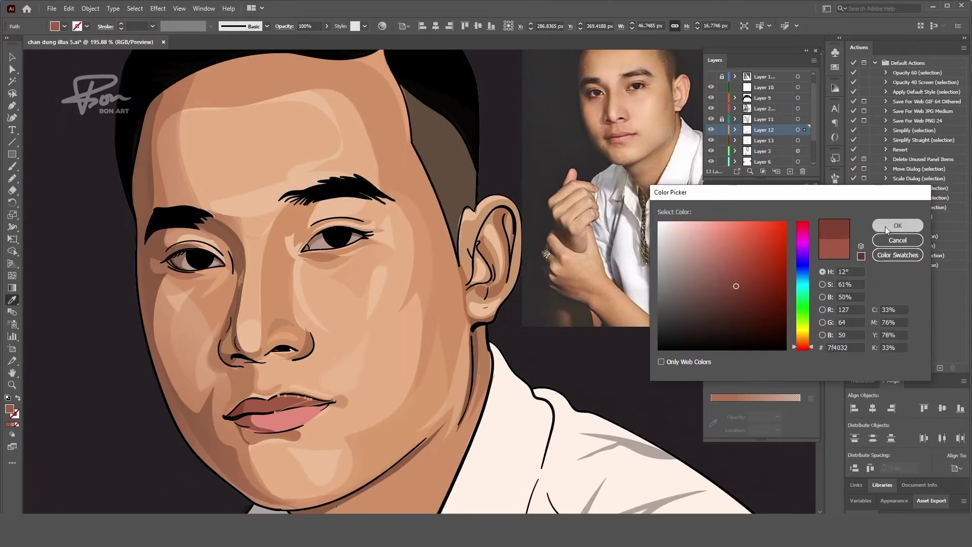
pyautogui.click(886, 229)
pyautogui.hotkey('ctrl', 'shift', 'a')
# Draw a shading shape along the chin and give it a brown fill
pyautogui.press('a')
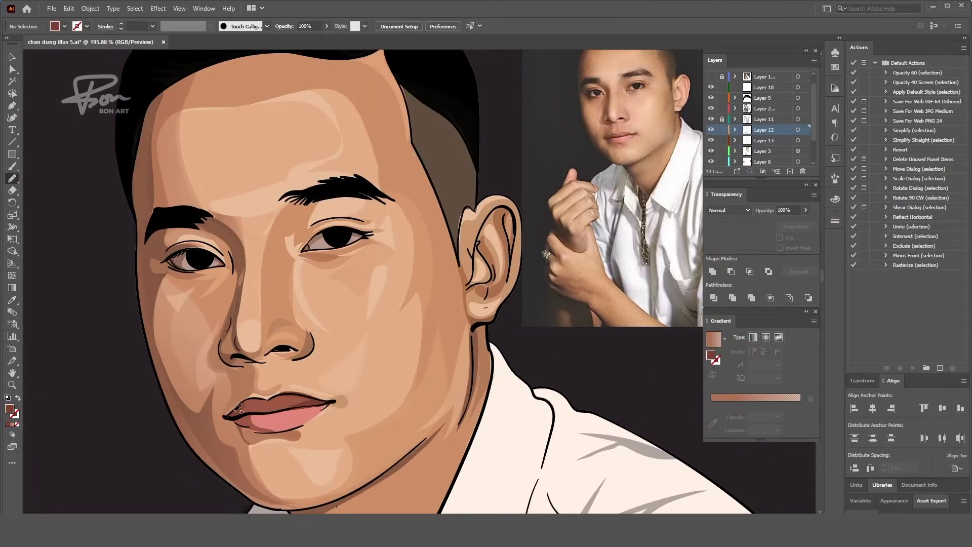
pyautogui.press('i')
pyautogui.scroll(-2, 380, 383)
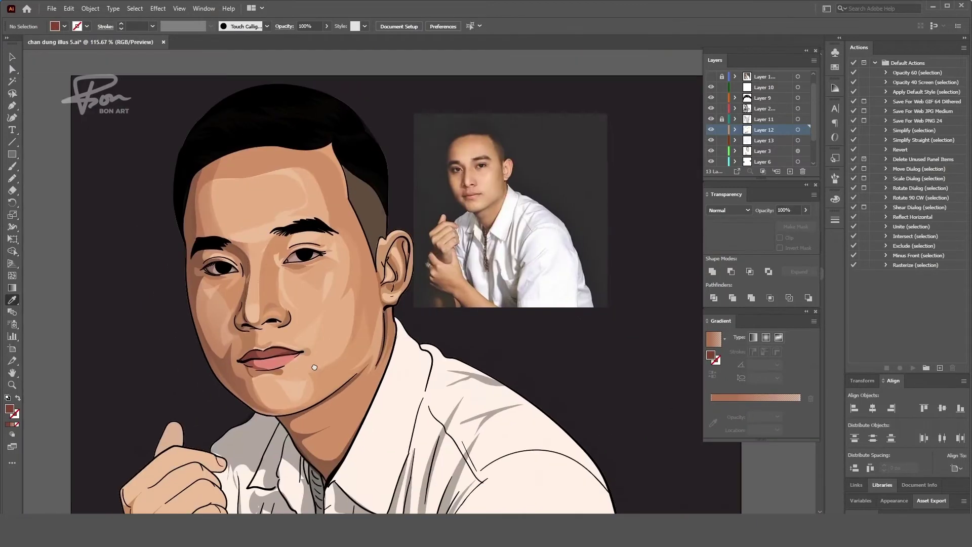
pyautogui.moveTo(315, 418); pyautogui.dragTo(386, 348)
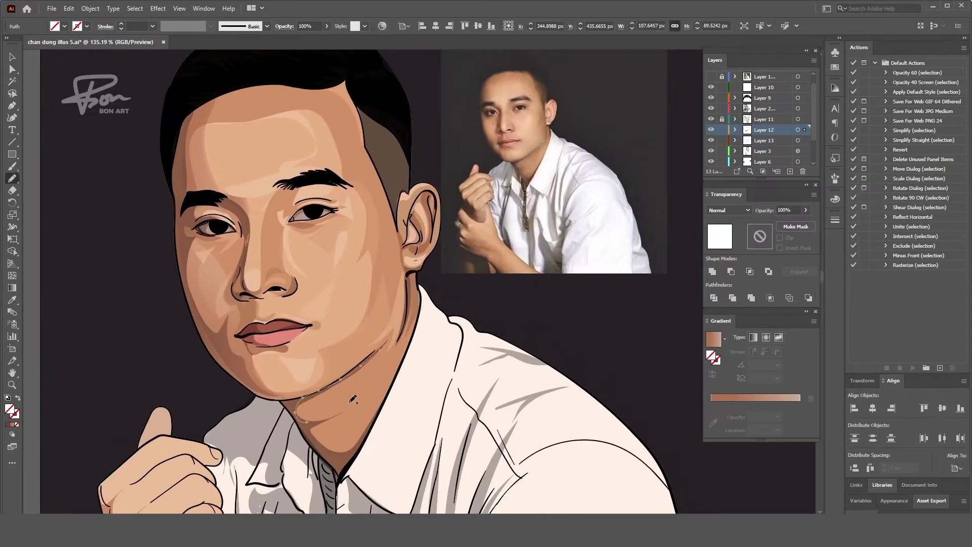
pyautogui.press('i')
pyautogui.doubleClick(9, 408)
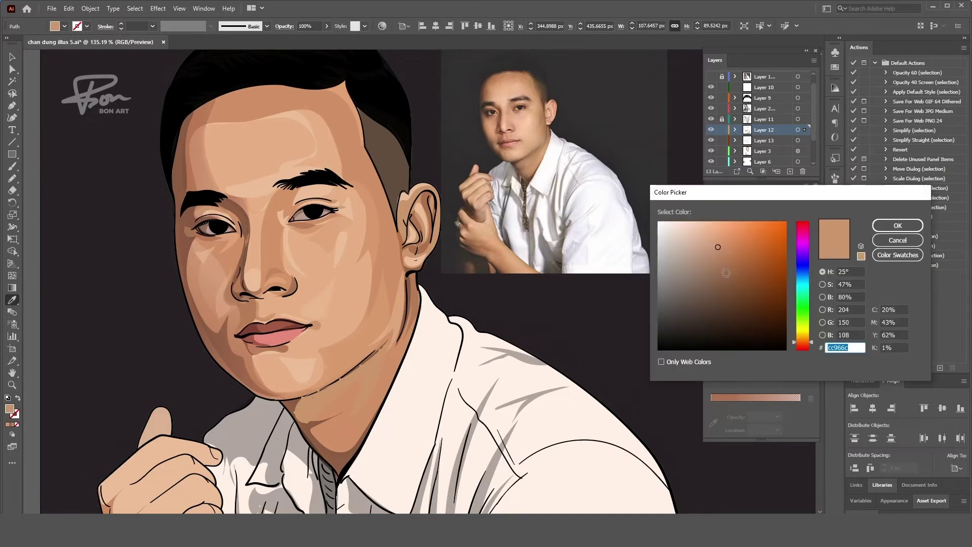
pyautogui.press('Return')
# Retint the chin shadow's fill colour, adjusting the shade twice
pyautogui.scroll(-1, 339, 402)
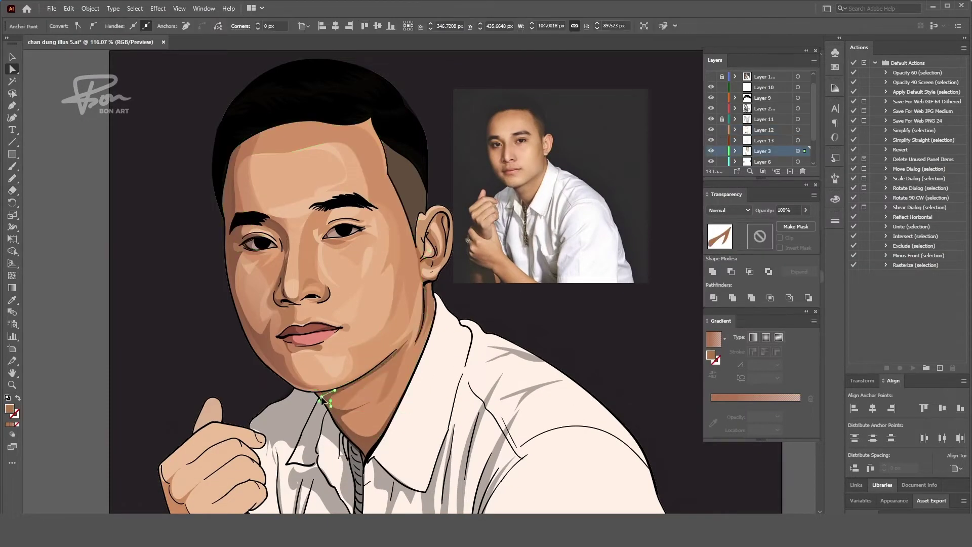
pyautogui.click(368, 375)
pyautogui.doubleClick(9, 409)
pyautogui.press('Return')
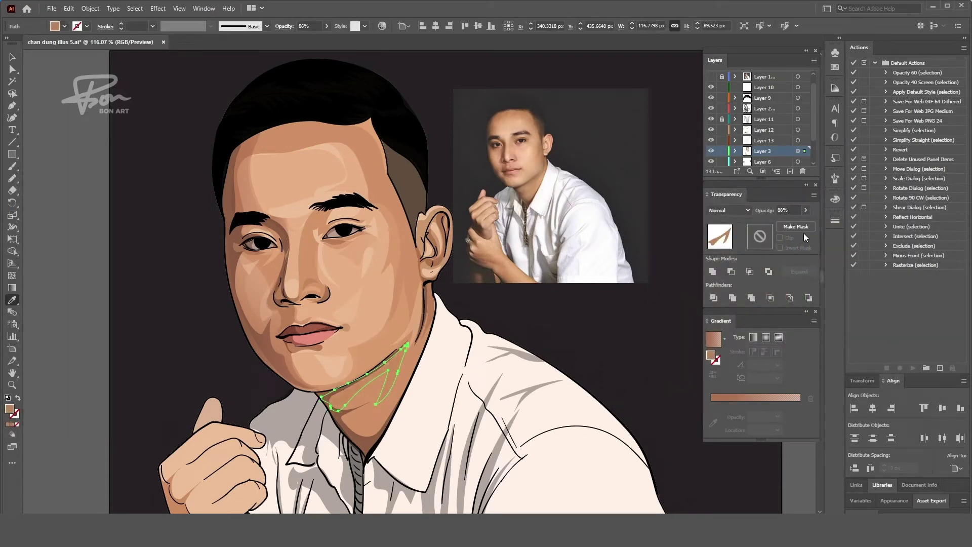
pyautogui.doubleClick(9, 409)
pyautogui.press('Return')
pyautogui.hotkey('ctrl', 'shift', 'a')
pyautogui.scroll(-1, 339, 159)
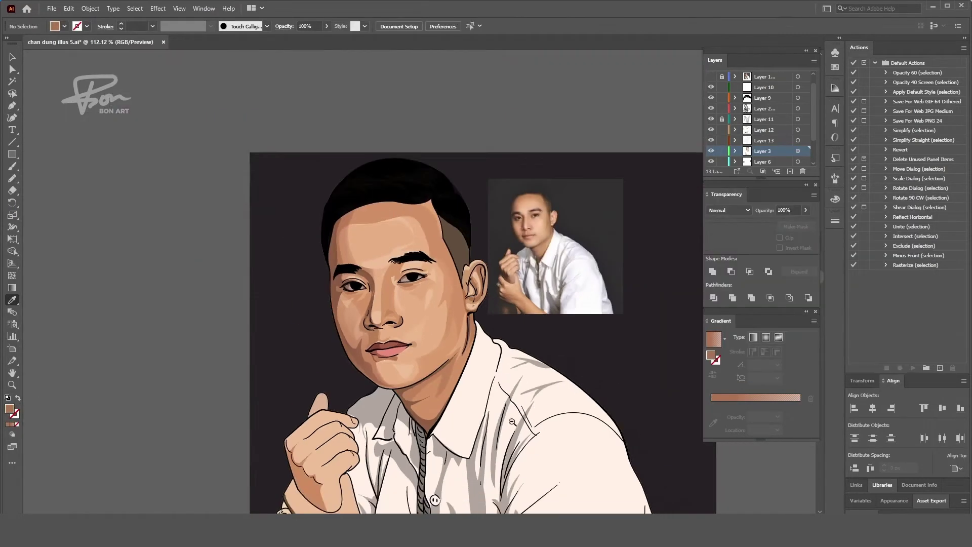
pyautogui.scroll(3, 339, 160)
# Inspect the forehead highlight and cheek shadow anchors with Direct Selection
pyautogui.press('a')
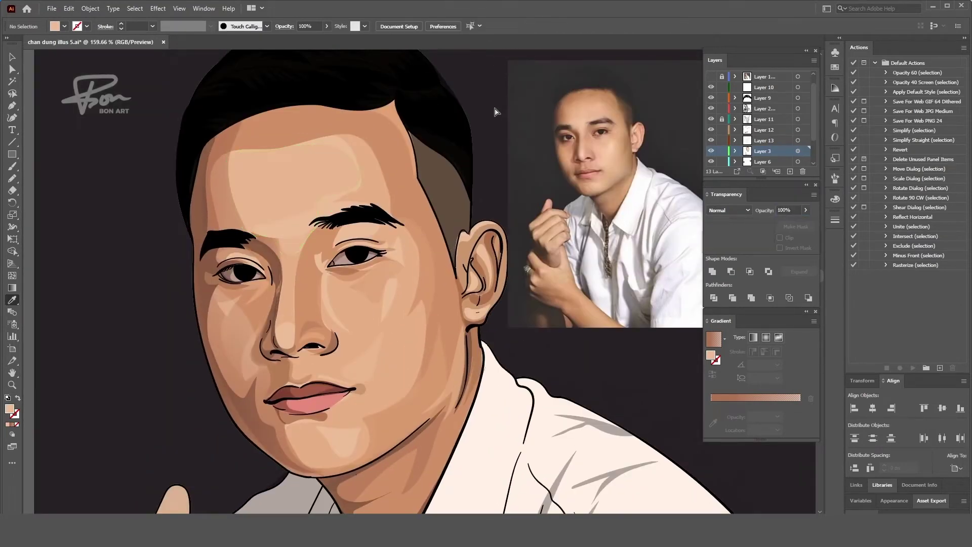
pyautogui.scroll(1, 390, 182)
pyautogui.click(393, 190)
pyautogui.scroll(-2, 385, 212)
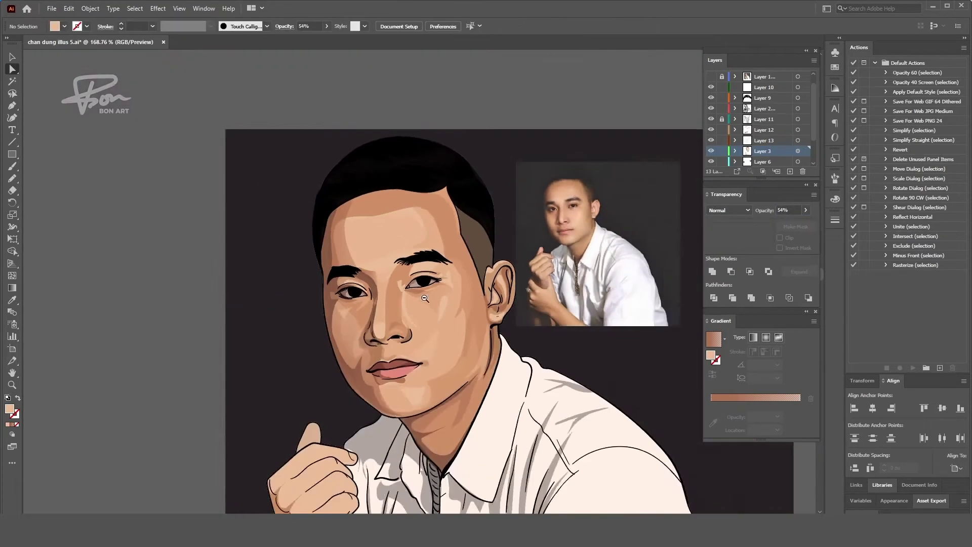
pyautogui.scroll(3, 377, 249)
pyautogui.click(376, 249)
pyautogui.hotkey('ctrl', 'shift', 'a')
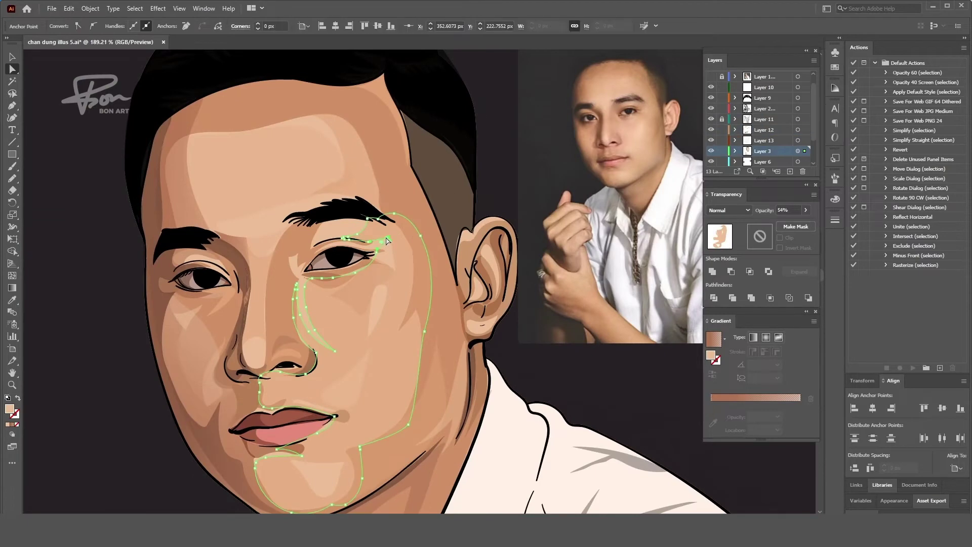
pyautogui.scroll(-3, 410, 264)
pyautogui.scroll(3, 410, 265)
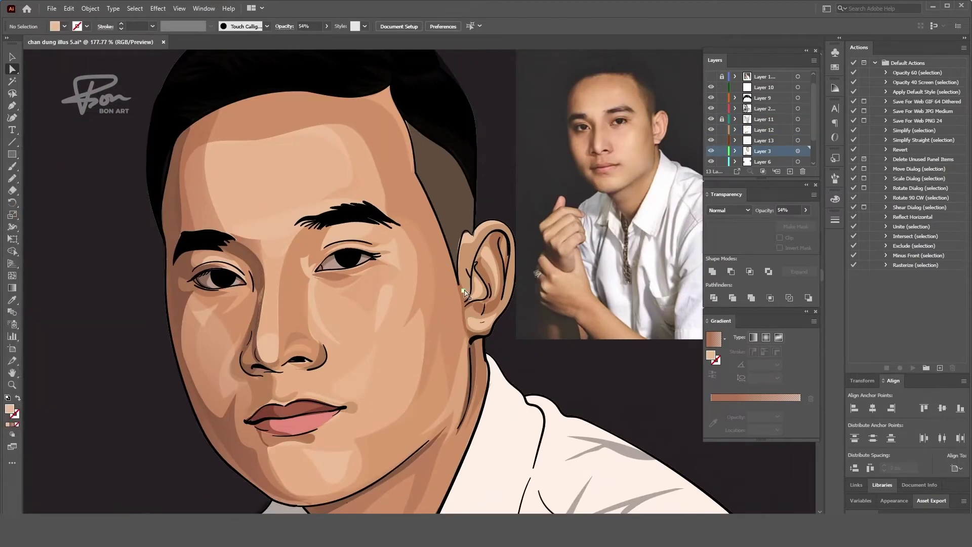
pyautogui.scroll(-2, 428, 358)
pyautogui.scroll(2, 428, 358)
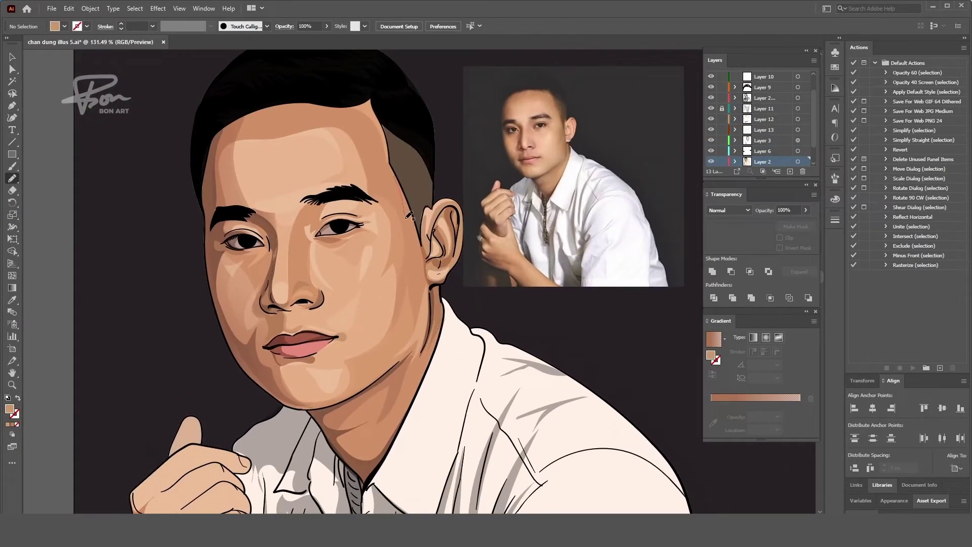
# Draw a light peach shade along the temple hairline and move it into Layer 3
pyautogui.moveTo(400, 183); pyautogui.dragTo(422, 248)
pyautogui.press('i')
pyautogui.click(432, 210)
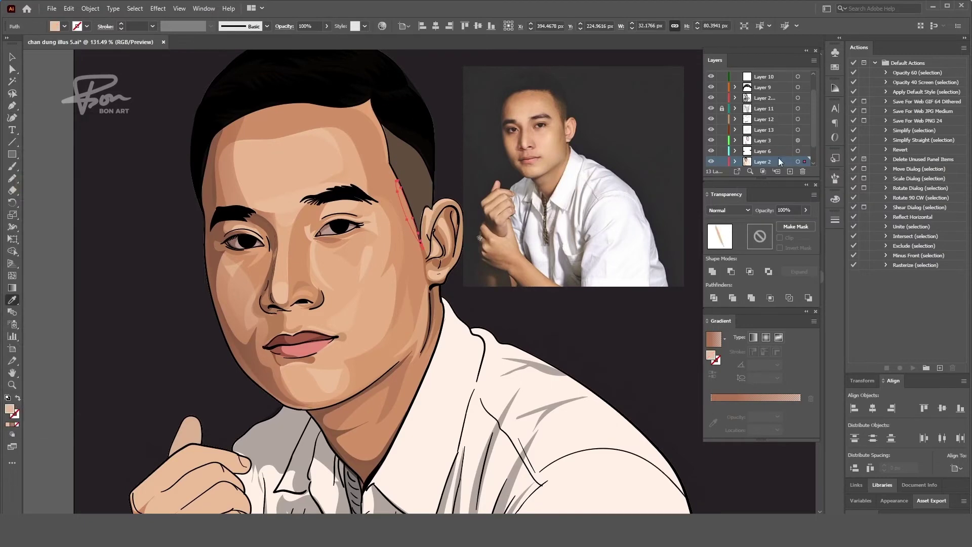
pyautogui.moveTo(805, 161); pyautogui.dragTo(805, 141)
# Select the layer range down to Layer 2, then make Layer 12 active
pyautogui.scroll(-3, 580, 213)
pyautogui.click(740, 108)
pyautogui.scroll(-1, 759, 122)
pyautogui.keyDown('shift'); pyautogui.click(769, 141); pyautogui.keyUp('shift')
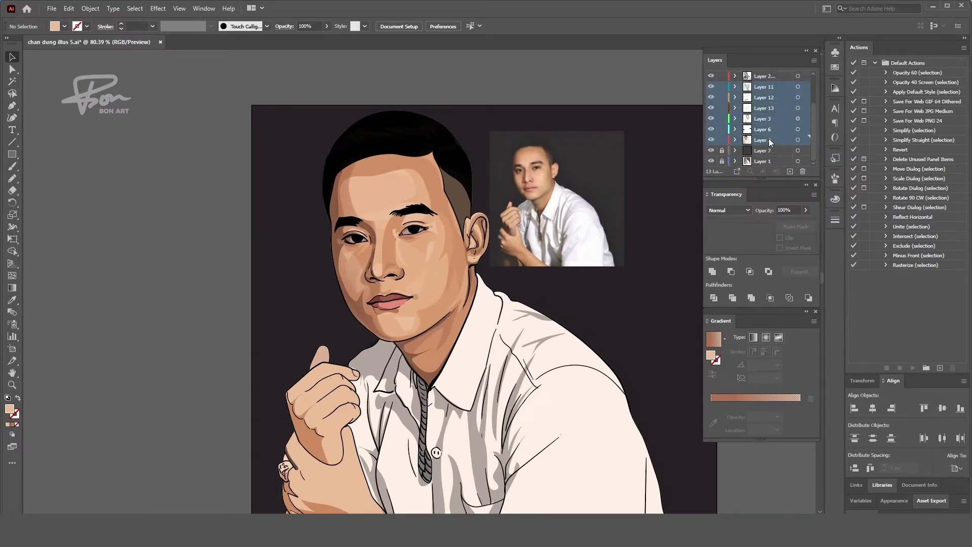
pyautogui.click(765, 97)
pyautogui.scroll(1, 742, 136)
pyautogui.press('n')
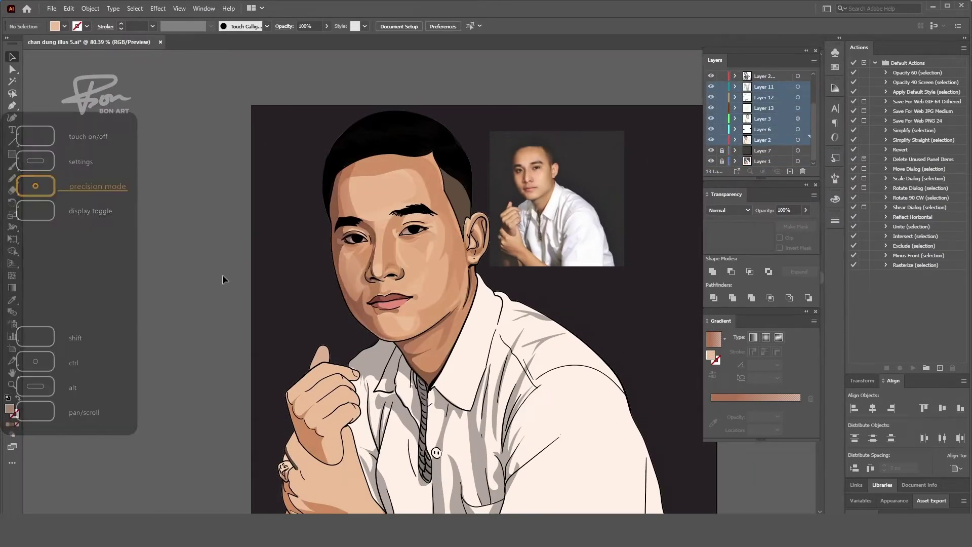
pyautogui.scroll(1, 223, 274)
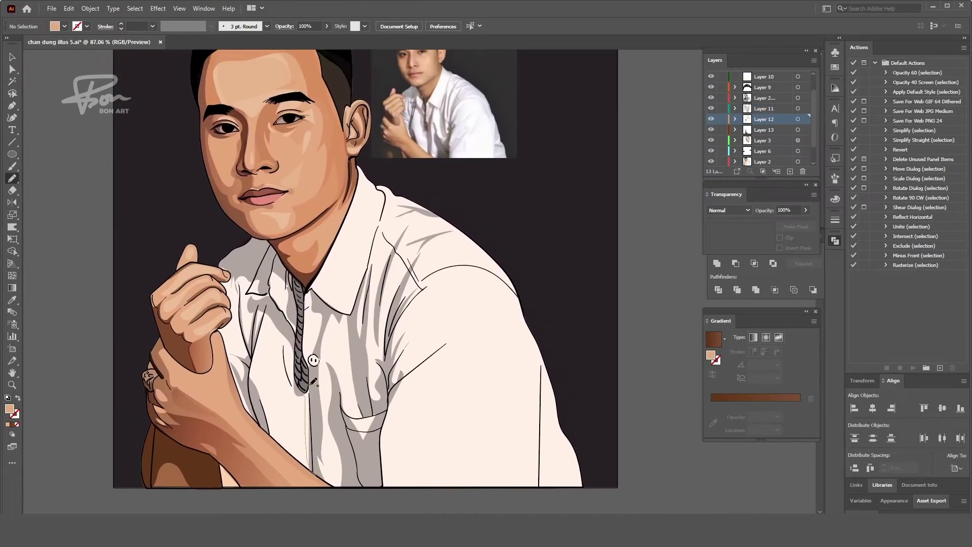
# Give the new placket stripe a dark grey fill
pyautogui.press('i')
pyautogui.doubleClick(9, 408)
pyautogui.click(661, 223)
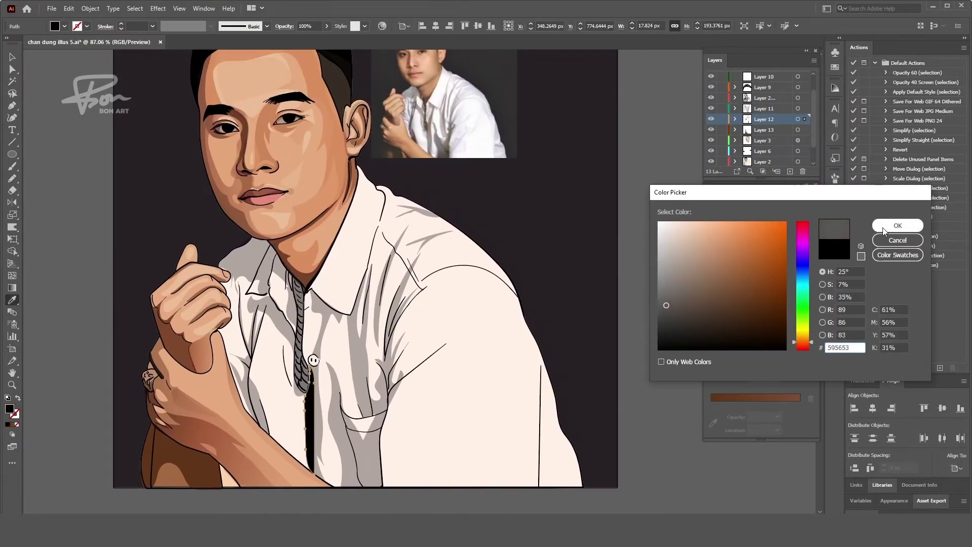
pyautogui.click(888, 224)
pyautogui.hotkey('ctrl', 'shift', 'a')
pyautogui.scroll(1, 508, 393)
pyautogui.scroll(1, 338, 424)
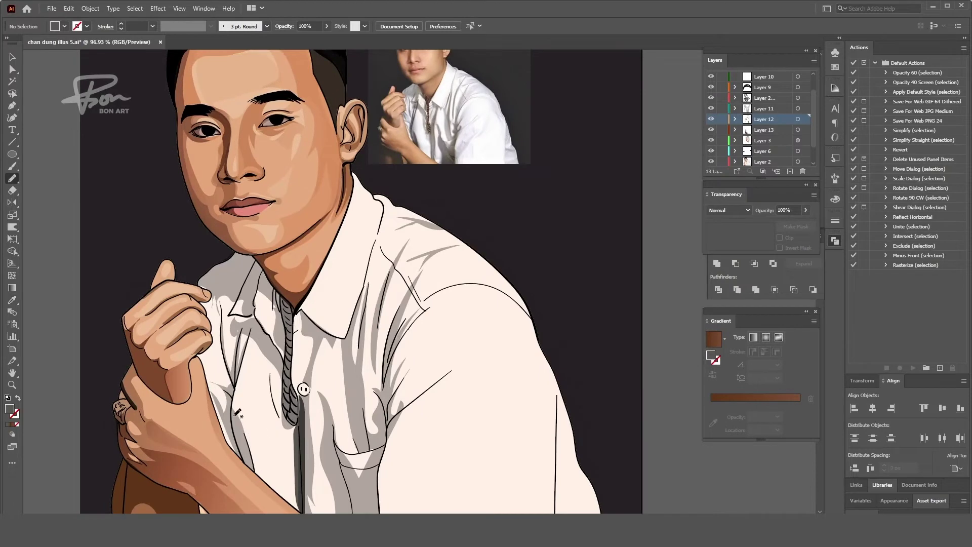
# Draw a shadow stripe beside the placket and set its fill colour
pyautogui.moveTo(256, 465); pyautogui.dragTo(231, 383)
pyautogui.press('i')
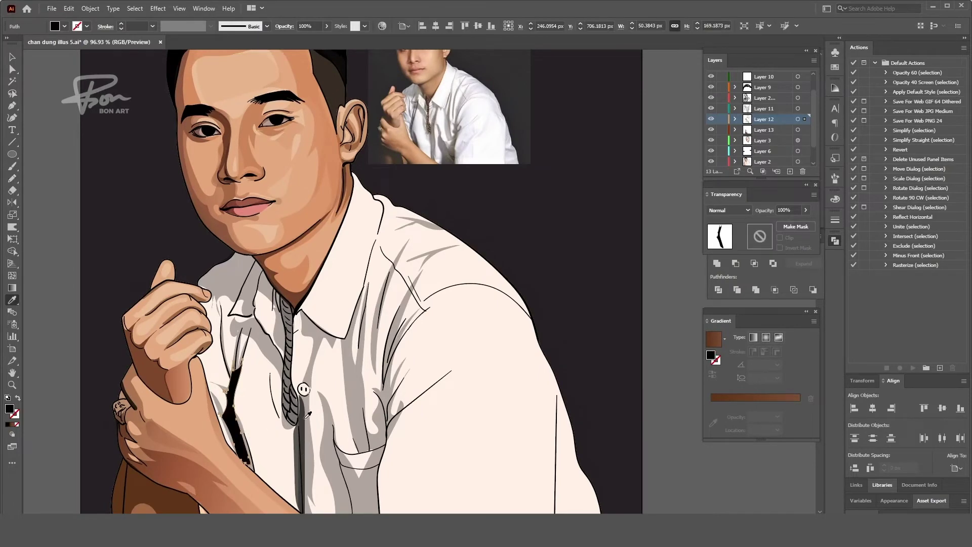
pyautogui.doubleClick(9, 409)
pyautogui.click(890, 224)
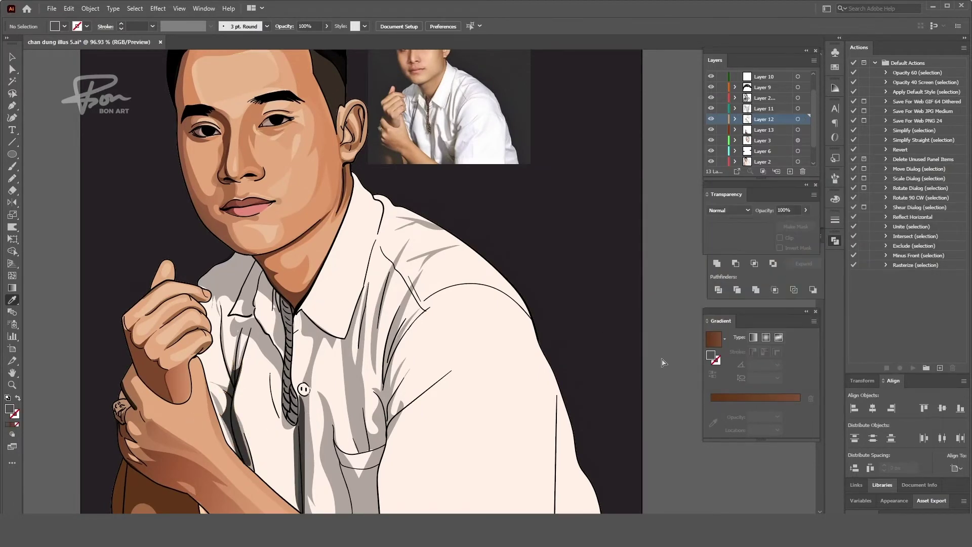
pyautogui.scroll(1, 360, 464)
# Change the thin dark stripe below the button to a lighter grey
pyautogui.hscroll(-2, 360, 464)
pyautogui.keyDown('ctrl'); pyautogui.click(371, 458); pyautogui.keyUp('ctrl')
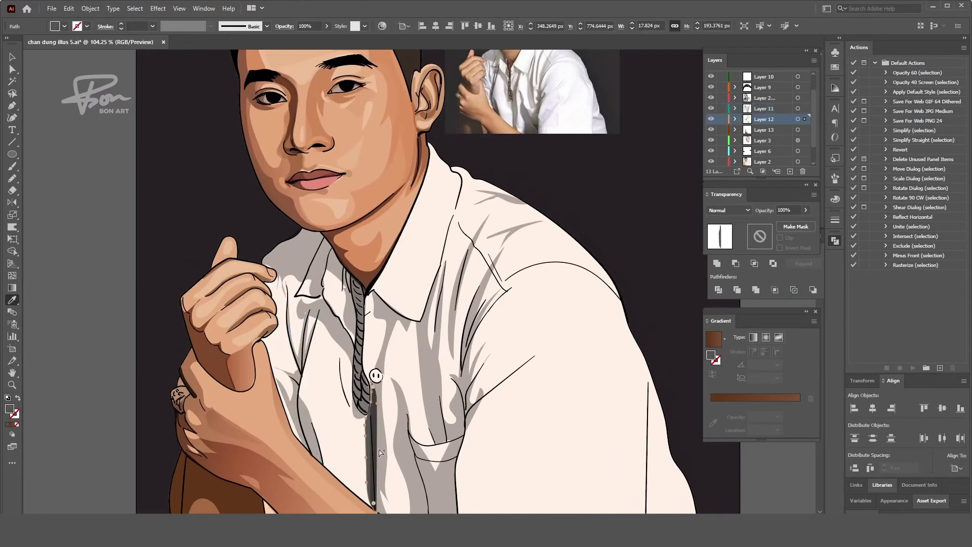
pyautogui.scroll(-2, 426, 422)
pyautogui.doubleClick(9, 408)
pyautogui.click(890, 224)
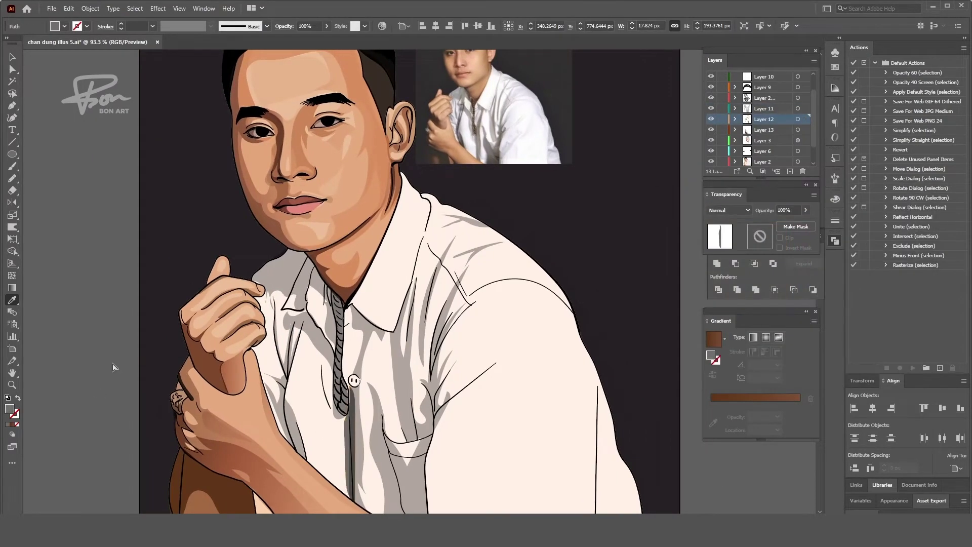
pyautogui.hotkey('ctrl', 'shift', 'a')
pyautogui.moveTo(464, 393)
pyautogui.mouseDown()
pyautogui.moveTo(408, 393)
pyautogui.moveTo(399, 406)
pyautogui.mouseUp()
# Draw another shadow shape on the lower shirt front
pyautogui.press('n')
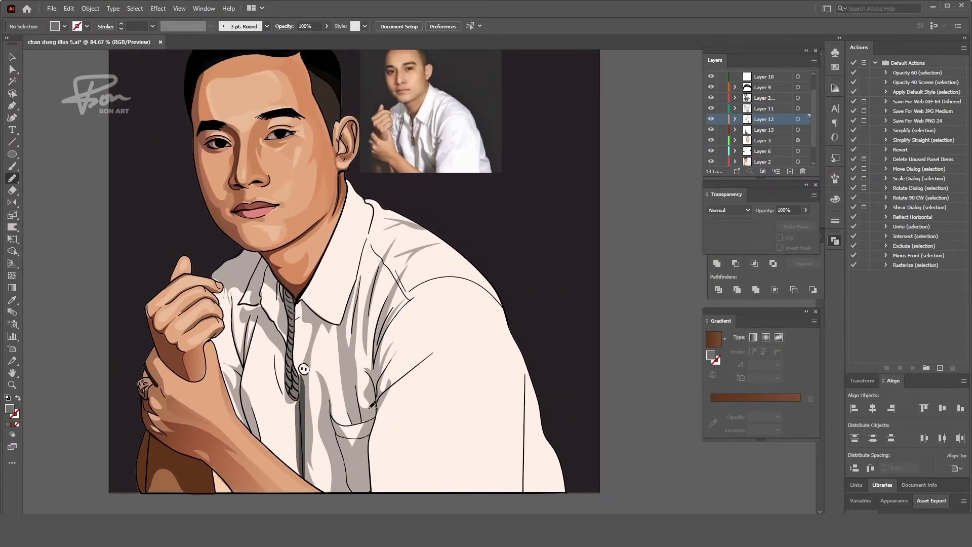
pyautogui.moveTo(374, 486); pyautogui.dragTo(350, 479)
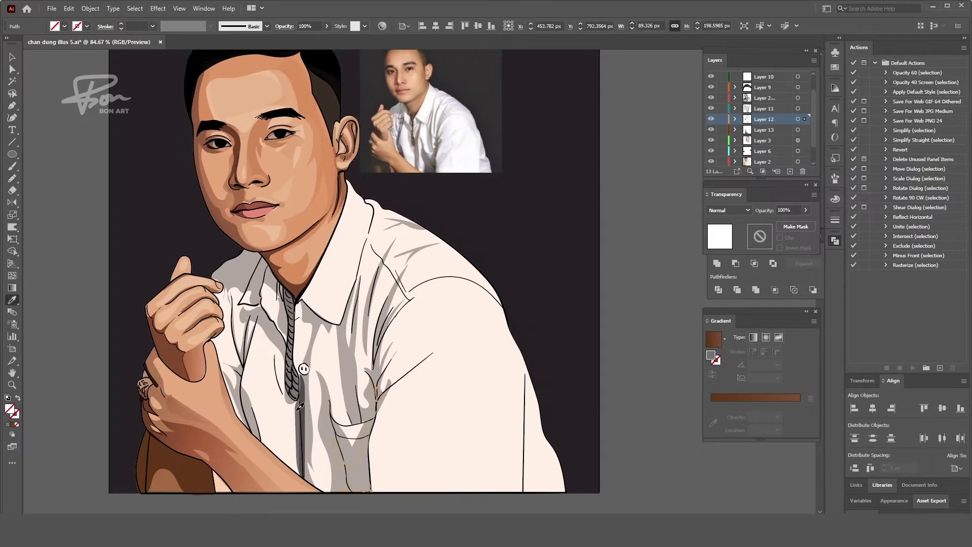
pyautogui.hotkey('ctrl', 'shift', 'a')
pyautogui.scroll(2, 395, 415)
# Move and add anchors so the pocket shadow's right edge follows the black fold line
pyautogui.press('a')
pyautogui.click(372, 411)
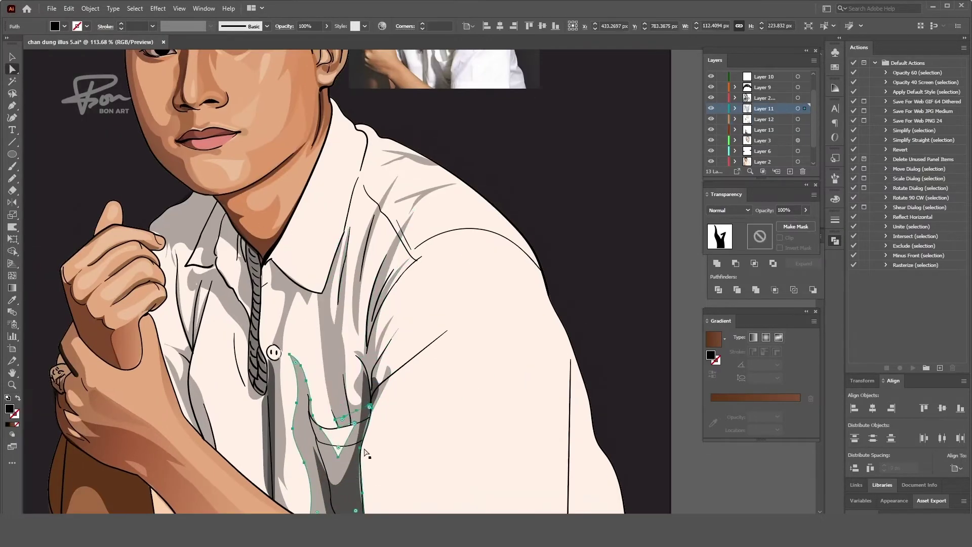
pyautogui.click(369, 424)
pyautogui.scroll(3, 355, 445)
pyautogui.click(380, 382)
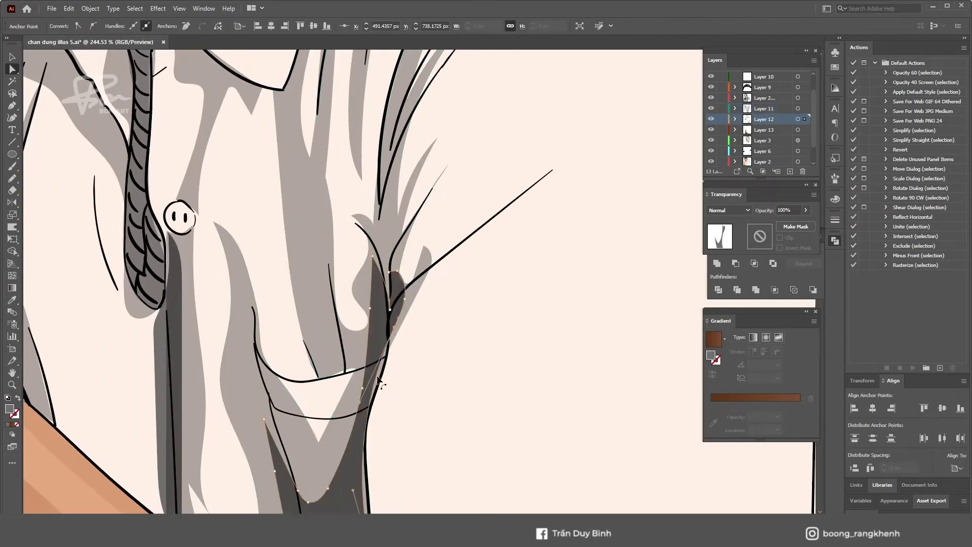
pyautogui.scroll(-3, 380, 383)
pyautogui.press('p')
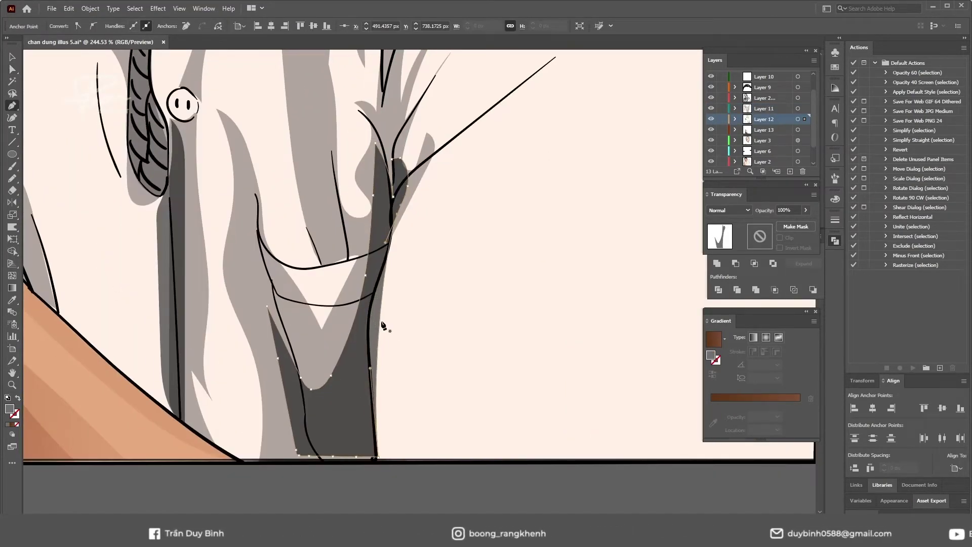
pyautogui.moveTo(382, 321); pyautogui.dragTo(386, 267)
pyautogui.click(311, 458)
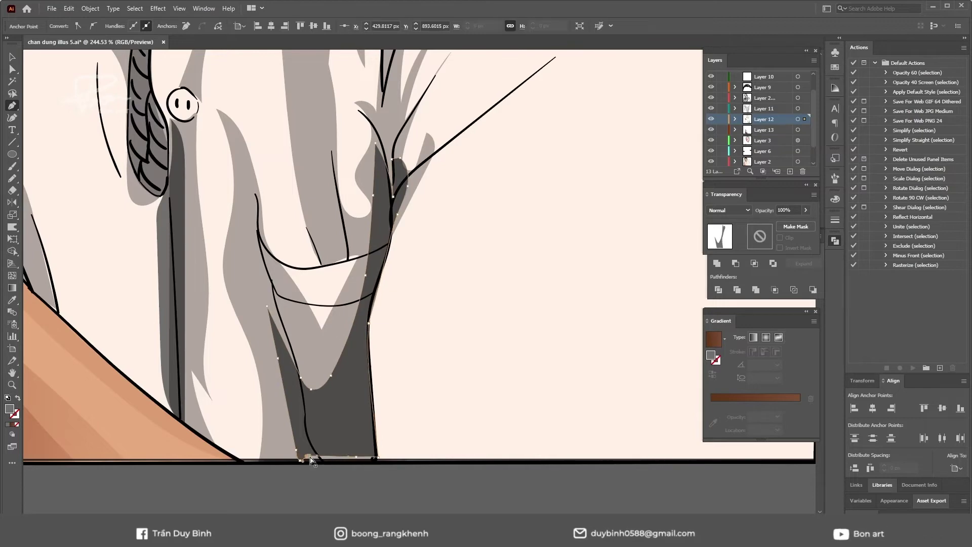
pyautogui.hotkey('ctrl', '0')
pyautogui.scroll(3, 525, 404)
# Retint the dark shadow shape on Layer 12 to a dark grey fill
pyautogui.keyDown('ctrl'); pyautogui.click(371, 360); pyautogui.keyUp('ctrl')
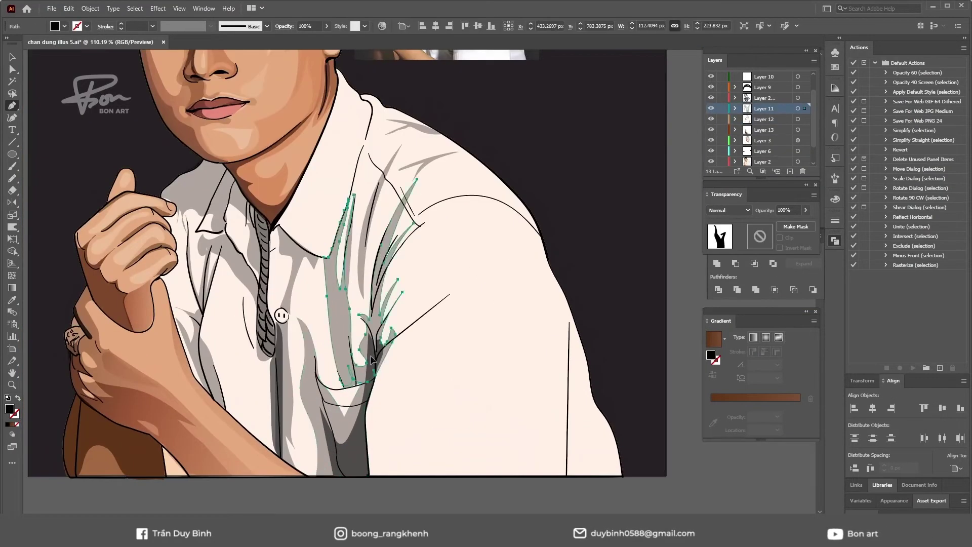
pyautogui.keyDown('ctrl'); pyautogui.click(360, 397); pyautogui.keyUp('ctrl')
pyautogui.scroll(2, 361, 397)
pyautogui.press('i')
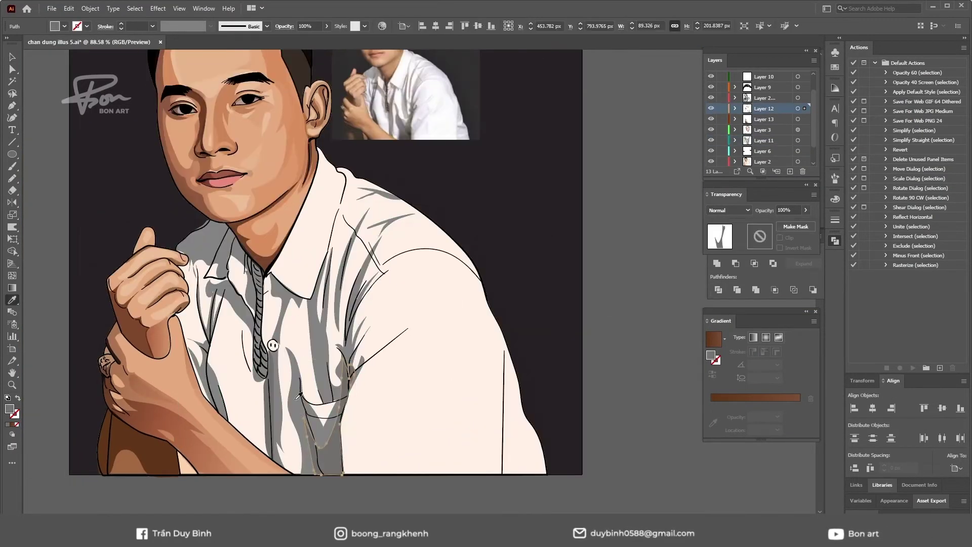
pyautogui.doubleClick(9, 408)
pyautogui.click(835, 225)
pyautogui.hotkey('ctrl', '0')
pyautogui.scroll(1, 469, 407)
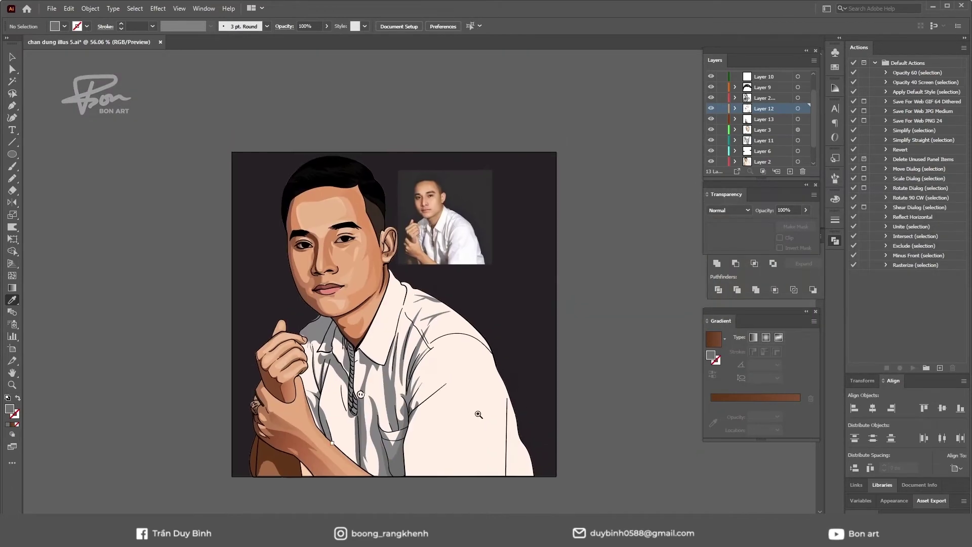
pyautogui.scroll(2, 468, 408)
pyautogui.keyDown('ctrl'); pyautogui.click(368, 417); pyautogui.keyUp('ctrl')
# Give the shirt shadows a grey gradient with one stop at 50% opacity
pyautogui.click(733, 398)
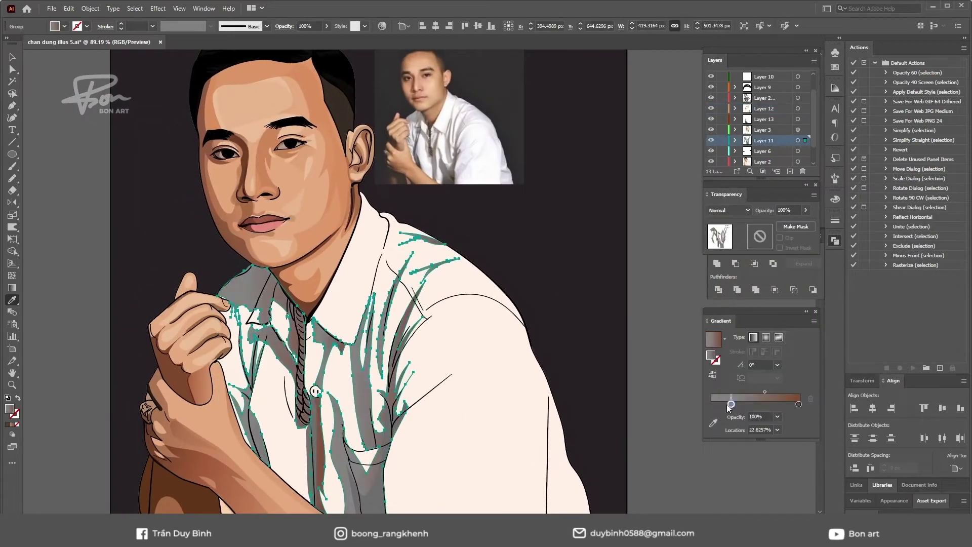
pyautogui.click(793, 350)
pyautogui.press('g')
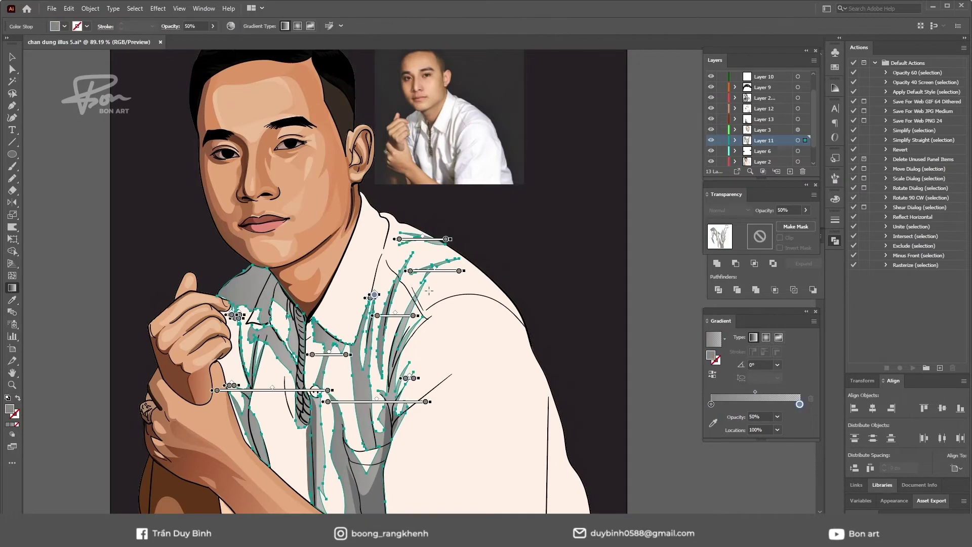
pyautogui.hotkey('ctrl', 'shift', 'a')
pyautogui.hotkey('ctrl', '0')
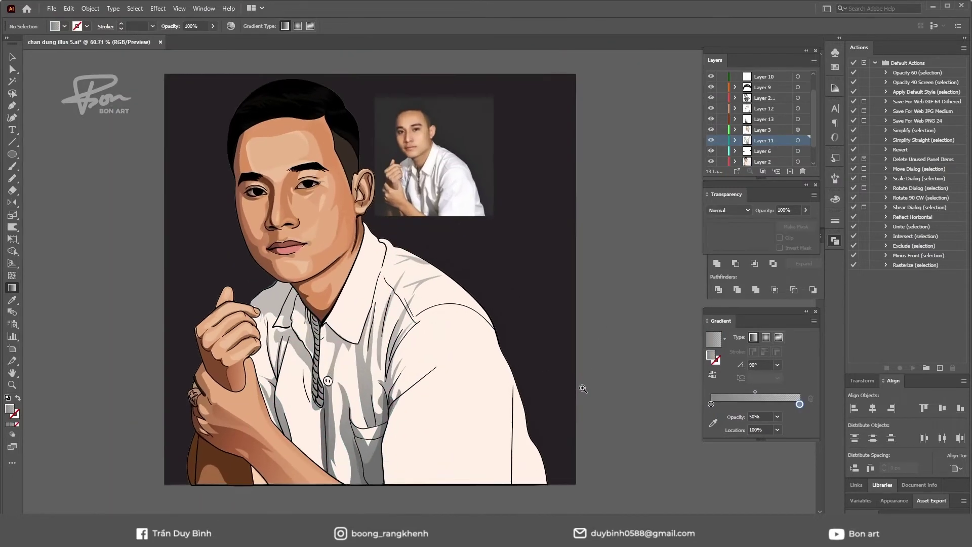
pyautogui.scroll(3, 478, 390)
# Make the pocket shadow's fill a darker grey
pyautogui.click(382, 448)
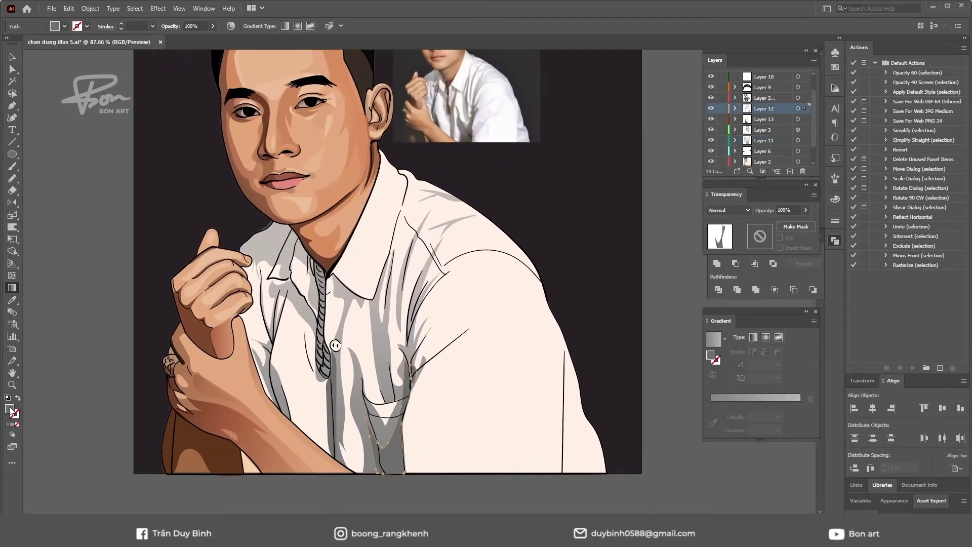
pyautogui.doubleClick(9, 409)
pyautogui.click(893, 224)
pyautogui.hotkey('ctrl', 'shift', 'a')
pyautogui.click(348, 427)
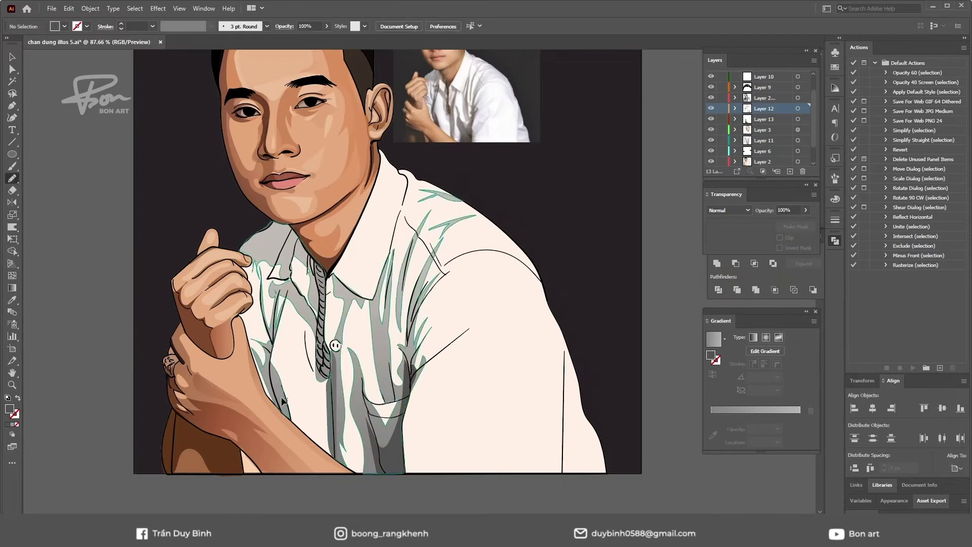
pyautogui.hotkey('ctrl', 'shift', 'a')
# Draw a closed Pencil shape along the shirt fold beside the pocket
pyautogui.press('n')
pyautogui.moveTo(292, 401); pyautogui.dragTo(291, 418)
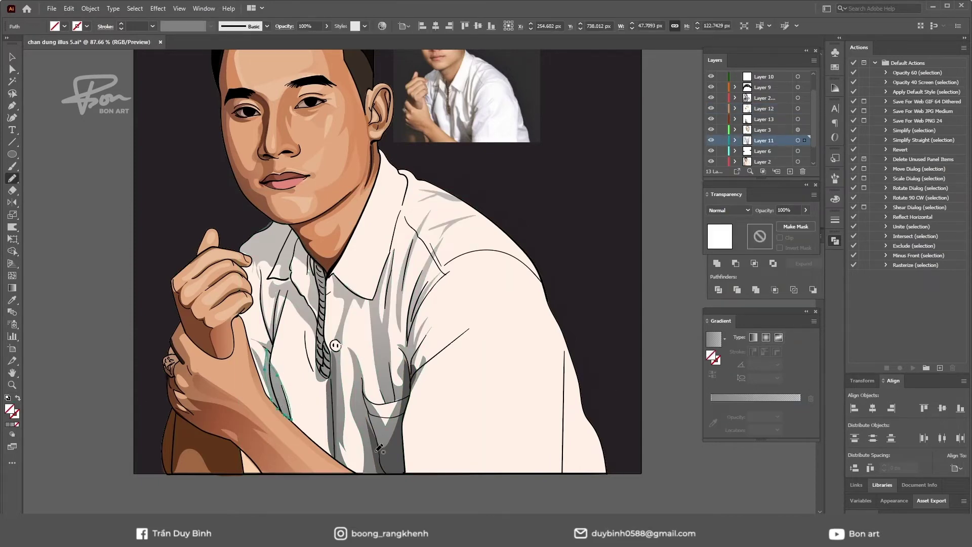
pyautogui.hotkey('ctrl', 'shift', 'a')
pyautogui.scroll(-2, 665, 329)
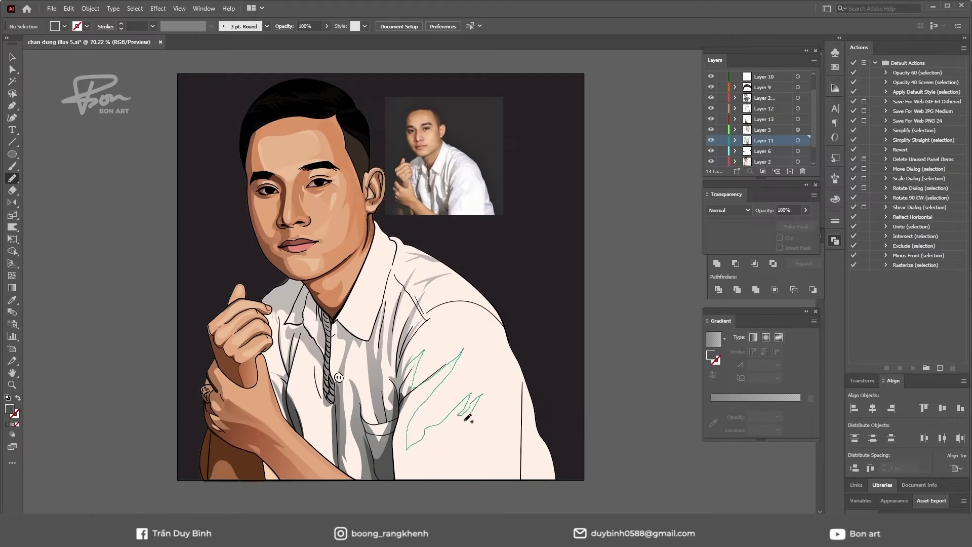
pyautogui.moveTo(403, 420); pyautogui.dragTo(405, 401)
# Fill the fold shadow with the grey gradient, angled across it, fading to 20% opacity
pyautogui.press('g')
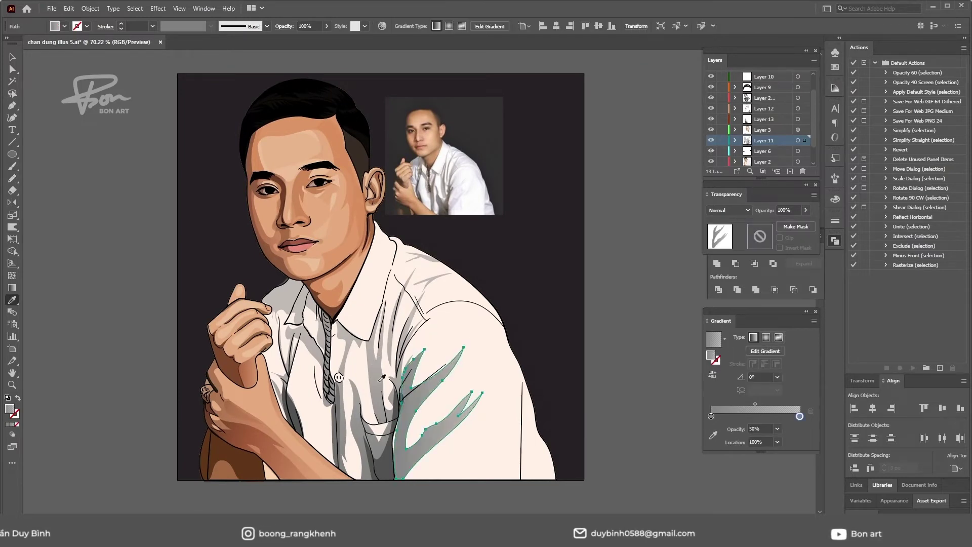
pyautogui.moveTo(322, 484); pyautogui.dragTo(406, 395)
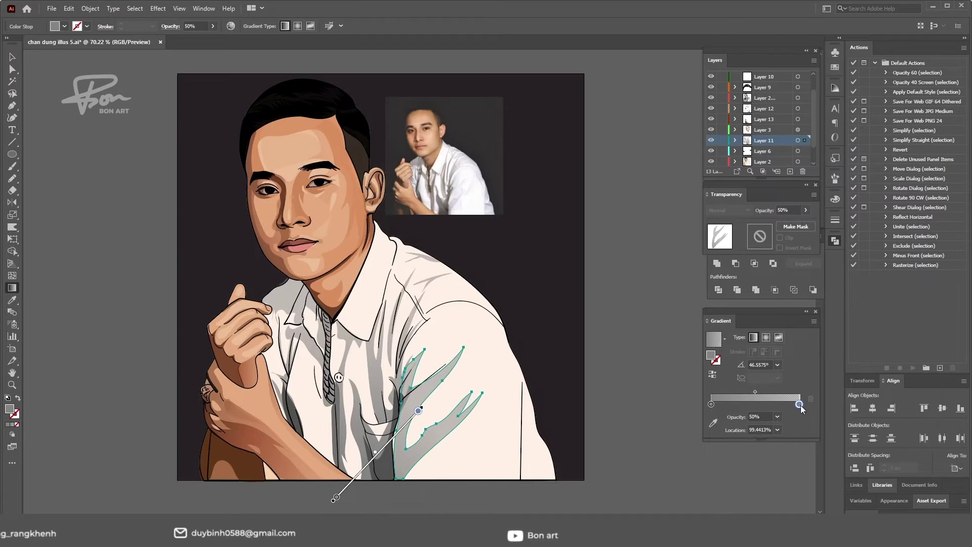
pyautogui.moveTo(799, 404); pyautogui.dragTo(800, 405)
pyautogui.click(613, 363)
pyautogui.scroll(-1, 596, 391)
# Draw a gradient-filled shadow along the shirt's lower right edge and refine it with Shape Builder
pyautogui.press('n')
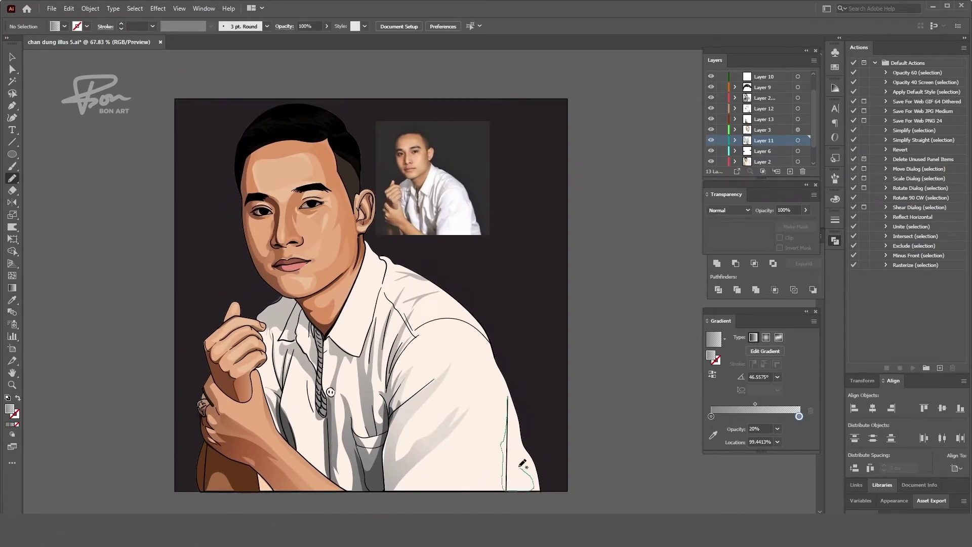
pyautogui.moveTo(523, 463)
pyautogui.mouseDown()
pyautogui.moveTo(521, 442)
pyautogui.moveTo(458, 491)
pyautogui.mouseUp()
pyautogui.press('g')
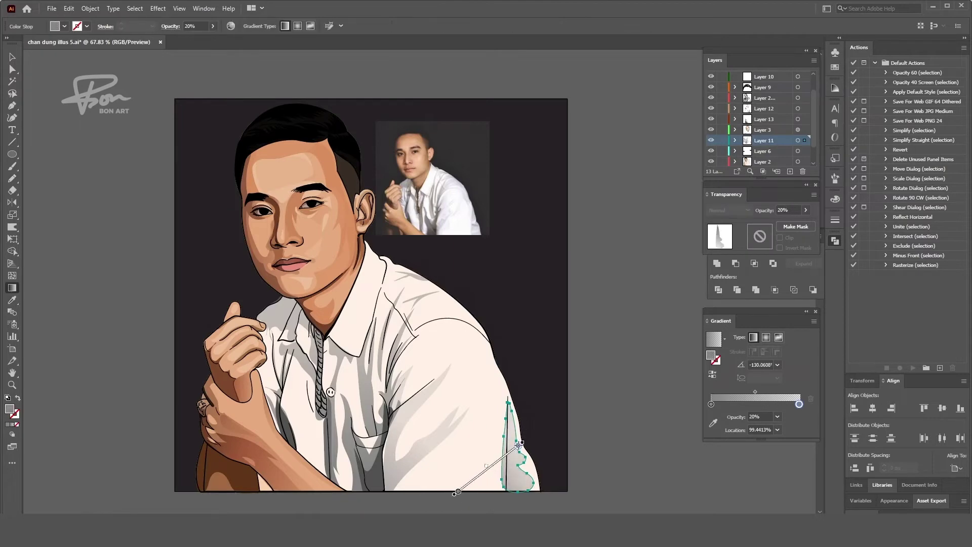
pyautogui.press('a')
pyautogui.scroll(1, 569, 408)
pyautogui.hotkey('ctrl', 'shift', 'a')
pyautogui.hotkey('shift', 'm')
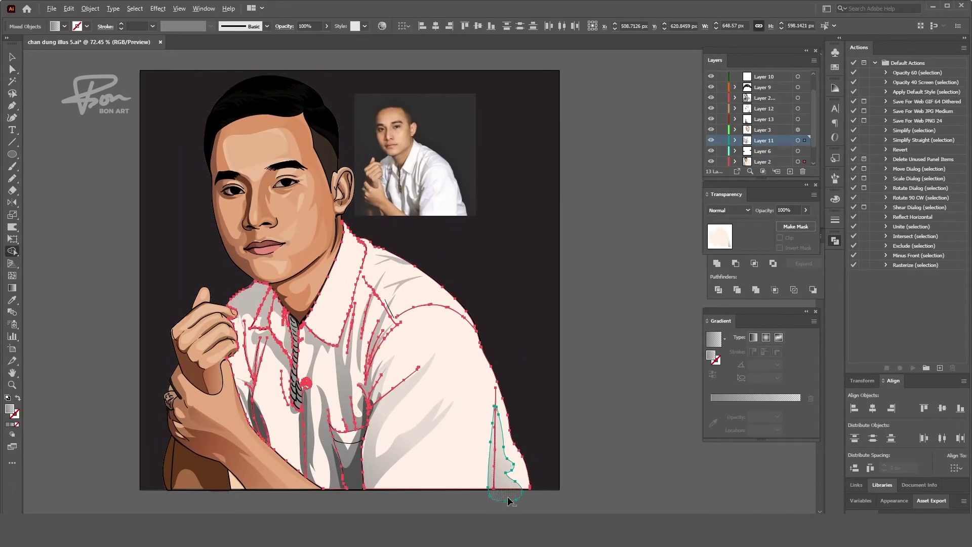
pyautogui.scroll(-1, 569, 443)
pyautogui.scroll(1, 558, 354)
pyautogui.scroll(1, 567, 389)
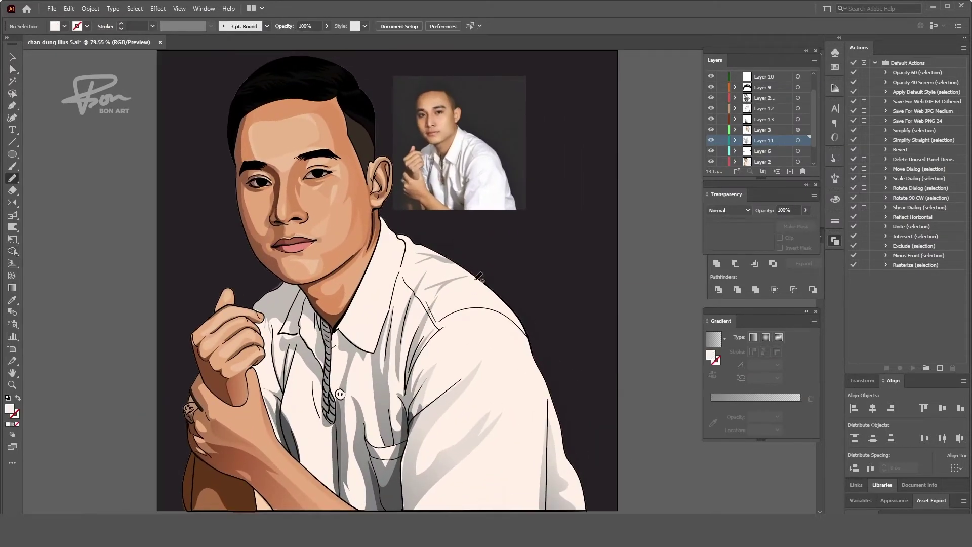
# Draw a grey gradient shadow over the right shoulder and tidy its anchors
pyautogui.moveTo(516, 304); pyautogui.dragTo(517, 305)
pyautogui.press('a')
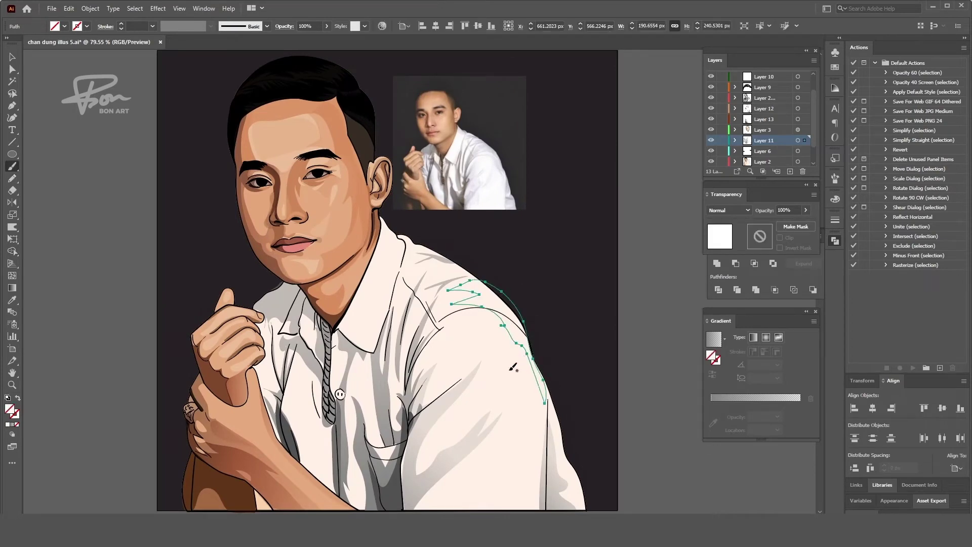
pyautogui.click(524, 345)
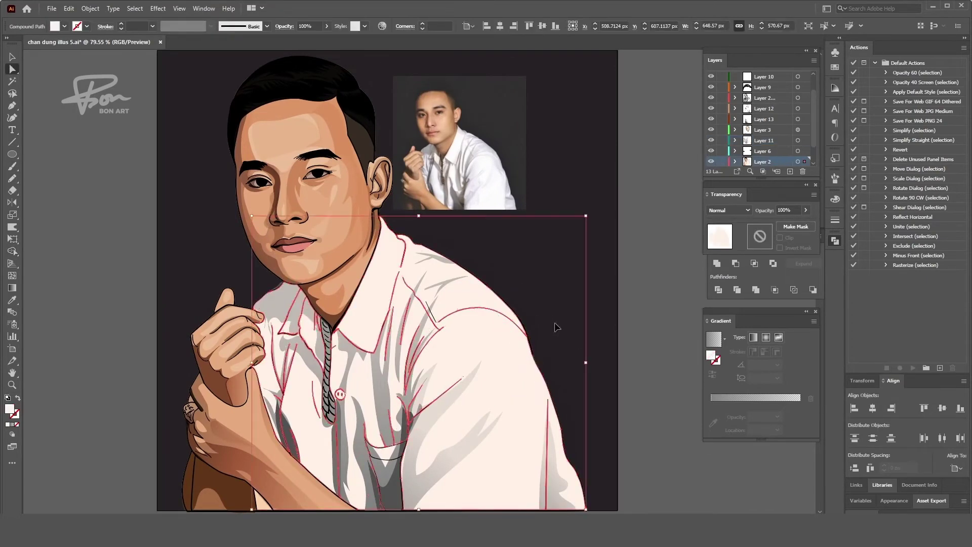
pyautogui.press('v')
pyautogui.click(516, 380)
pyautogui.press('g')
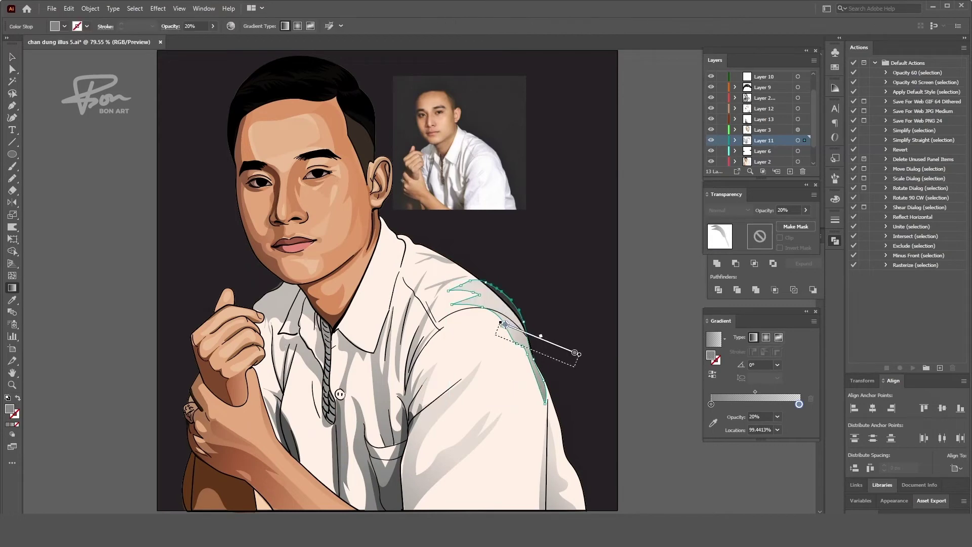
pyautogui.hotkey('ctrl', 'shift', 'a')
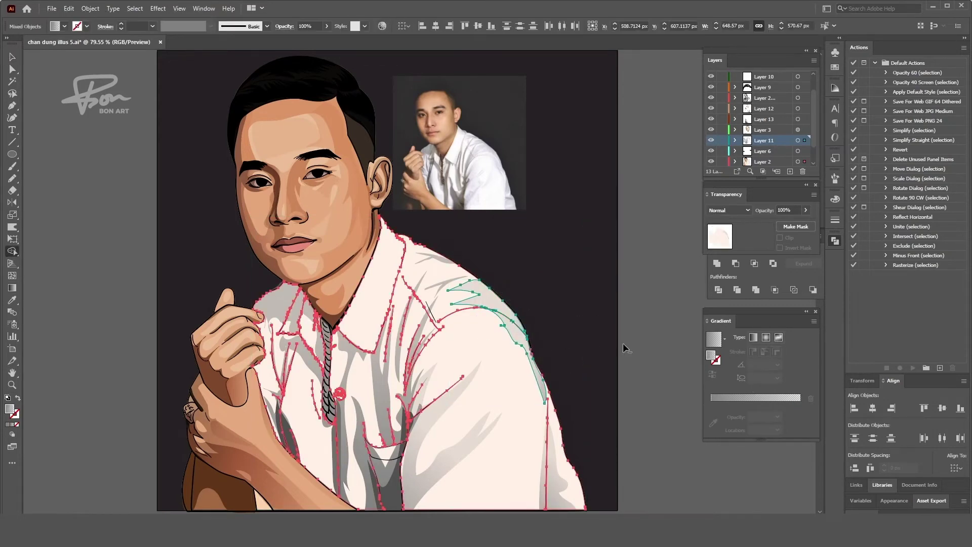
pyautogui.scroll(-2, 623, 342)
pyautogui.moveTo(623, 372); pyautogui.dragTo(597, 363)
pyautogui.scroll(3, 468, 317)
# Add a grey gradient shadow along the collar, angled with the Gradient tool
pyautogui.press('n')
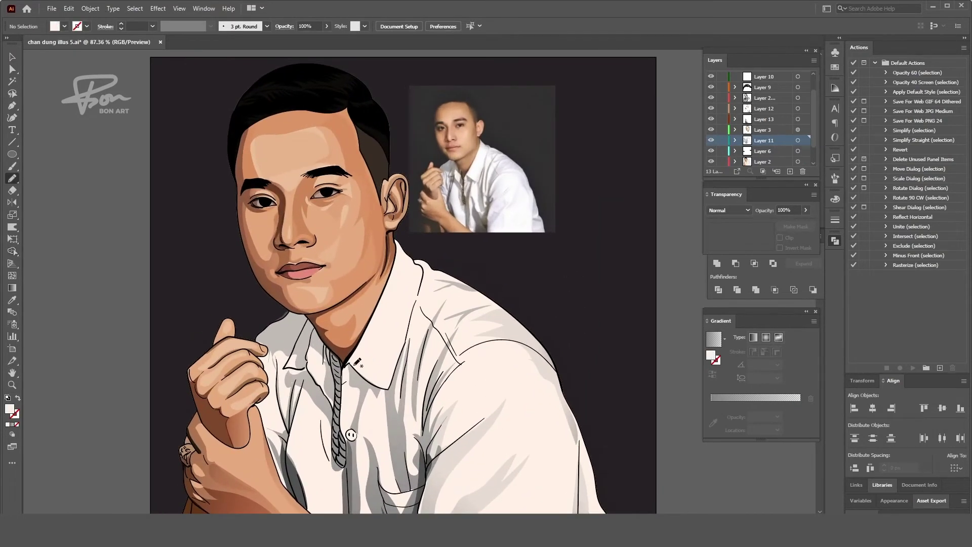
pyautogui.press('g')
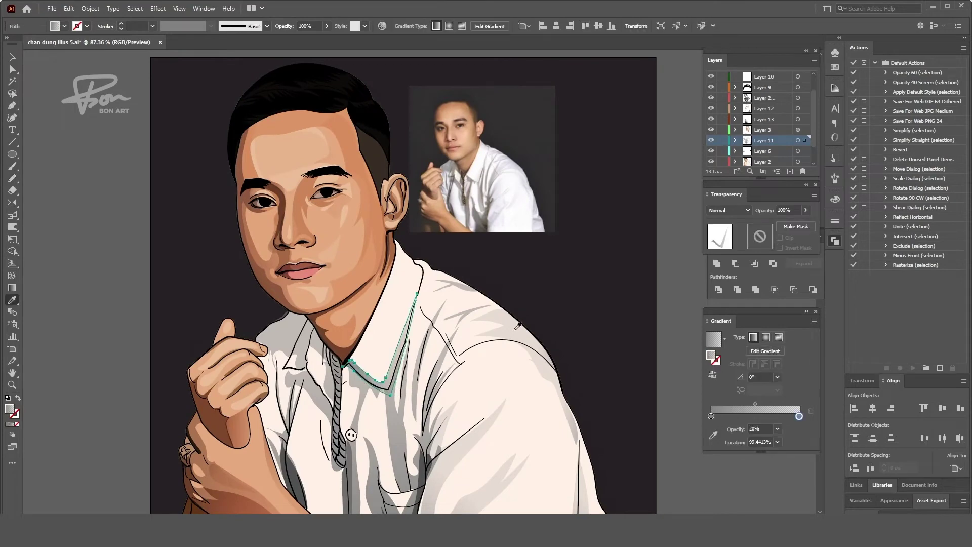
pyautogui.moveTo(341, 406); pyautogui.dragTo(382, 372)
pyautogui.hotkey('ctrl', 'shift', 'a')
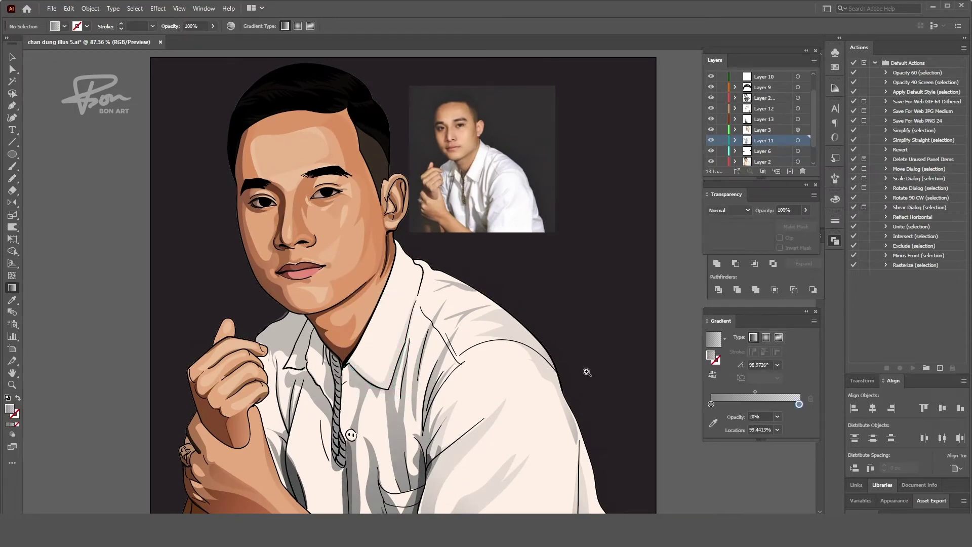
pyautogui.scroll(-1, 390, 402)
# Draw a faint gradient shadow down the shirt's left side beside the fist
pyautogui.press('n')
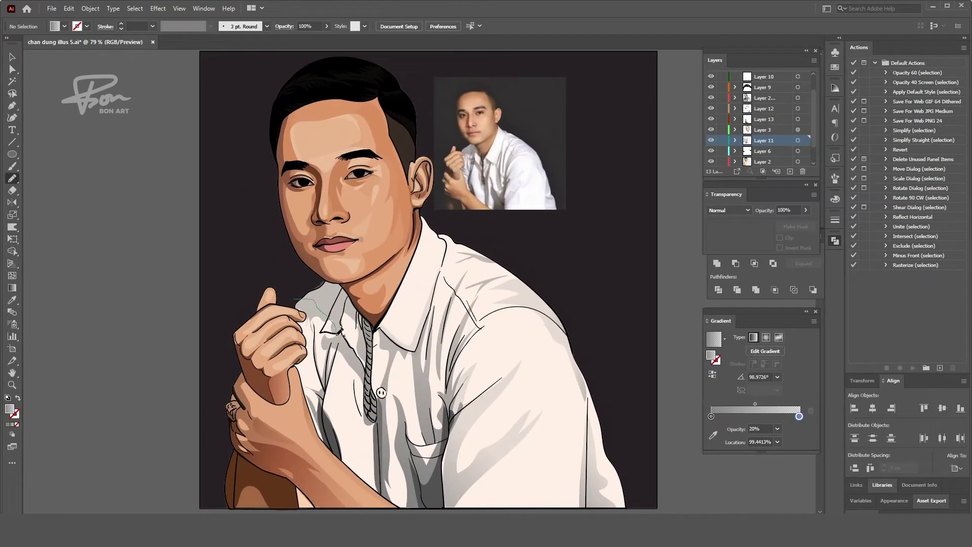
pyautogui.moveTo(308, 345); pyautogui.dragTo(297, 300)
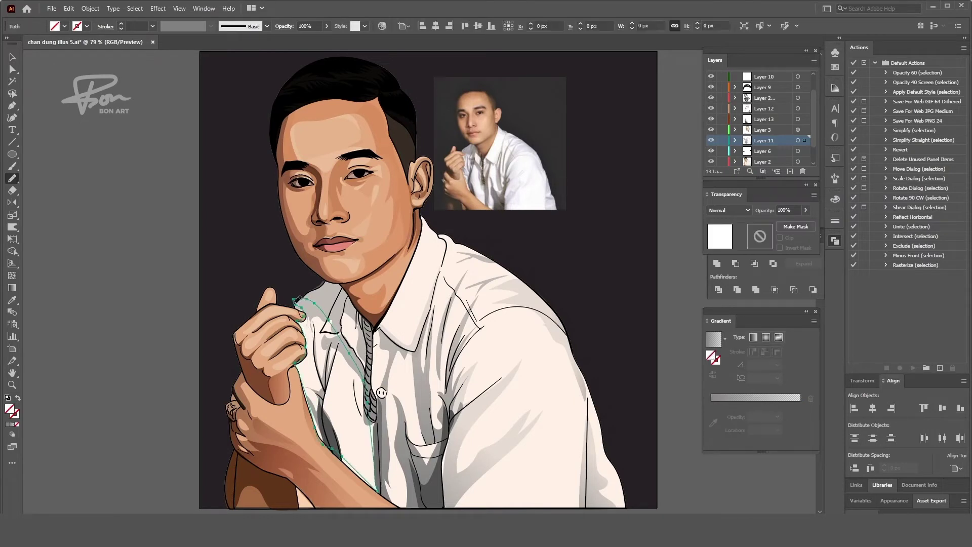
pyautogui.press('a')
pyautogui.click(368, 412)
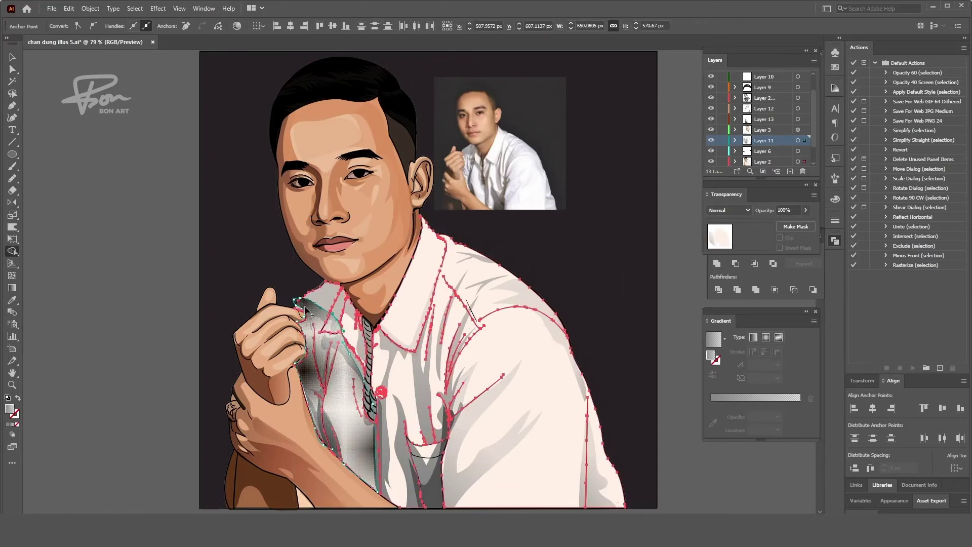
pyautogui.hotkey('shift', 'm')
pyautogui.scroll(3, 366, 442)
pyautogui.press('a')
pyautogui.click(280, 405)
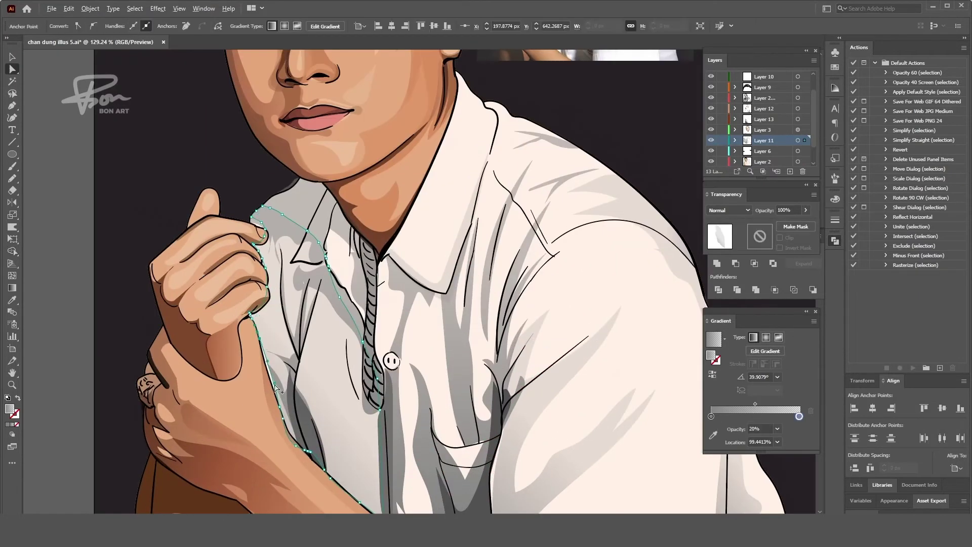
pyautogui.hotkey('ctrl', 'shift', 'a')
pyautogui.hotkey('ctrl', '0')
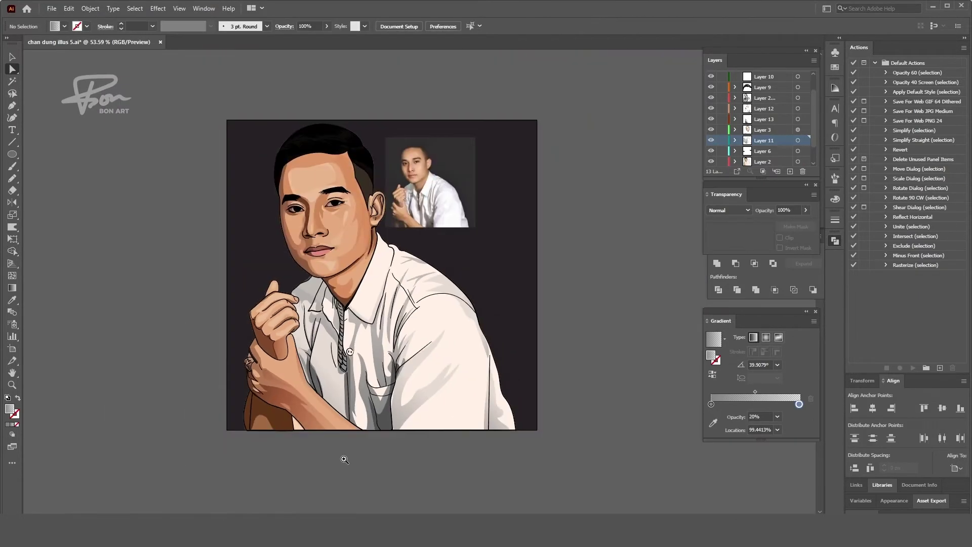
# Draw a dark brown shadow at the wrist bottom and extend it down-right
pyautogui.scroll(2, 326, 422)
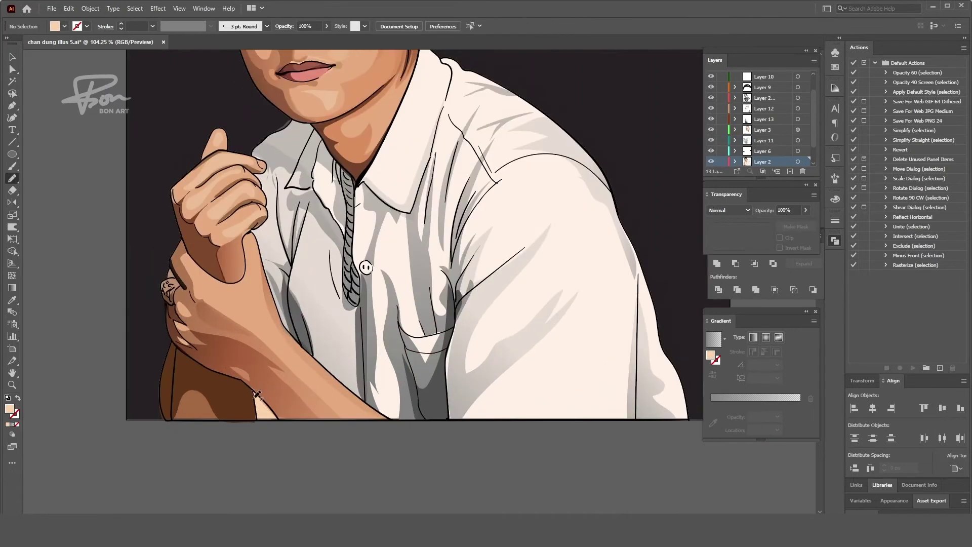
pyautogui.moveTo(269, 401); pyautogui.dragTo(276, 420)
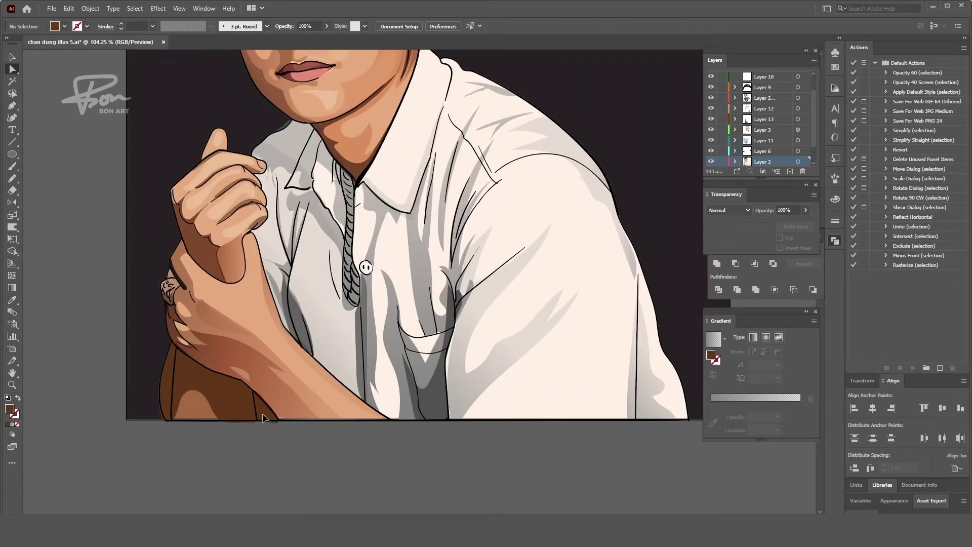
pyautogui.press('a')
pyautogui.click(276, 420)
pyautogui.hotkey('shift', 'Down')
pyautogui.hotkey('shift', 'Down')
pyautogui.hotkey('shift', 'Down')
pyautogui.hotkey('shift', 'Right')
pyautogui.hotkey('shift', 'Right')
pyautogui.hotkey('shift', 'Right')
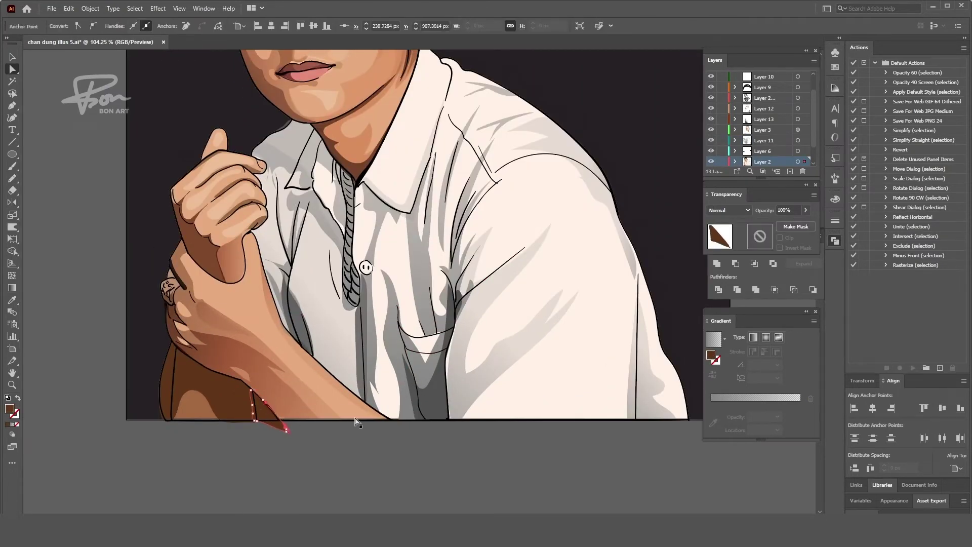
pyautogui.press('v')
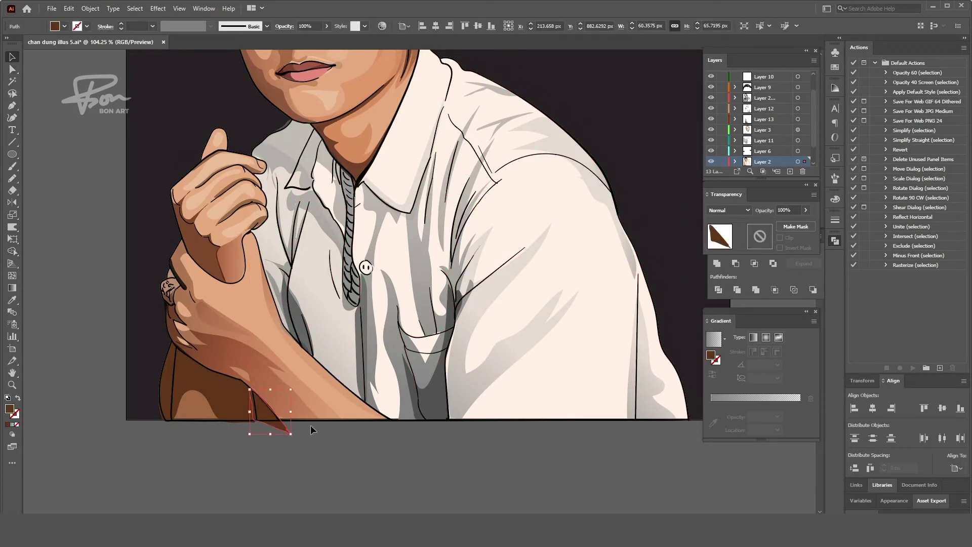
pyautogui.press('a')
pyautogui.hotkey('ctrl', 'shift', 'a')
pyautogui.hotkey('ctrl', '0')
pyautogui.scroll(5, 343, 421)
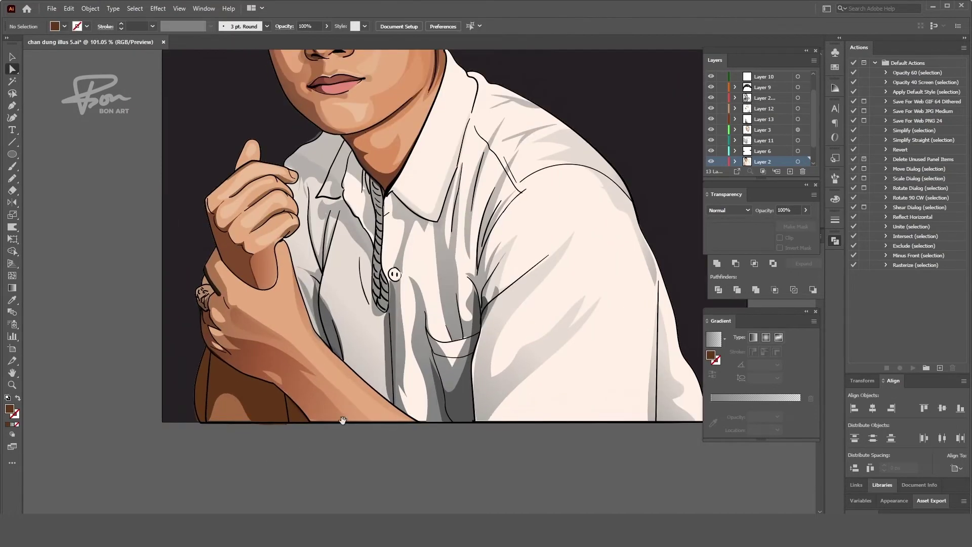
# Place anchors for a shadow path across the forearm below the fist
pyautogui.click(270, 375)
pyautogui.click(310, 422)
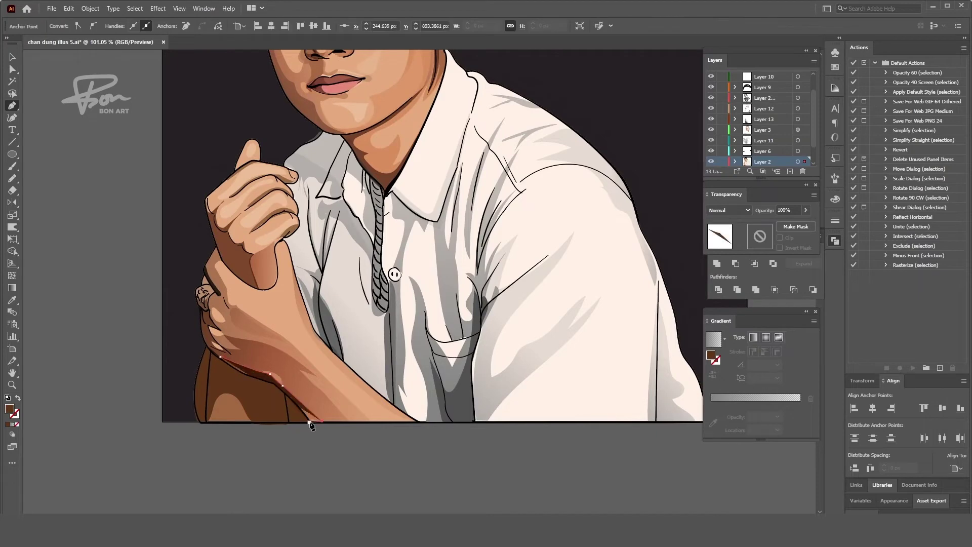
pyautogui.hotkey('ctrl', '0')
pyautogui.scroll(6, 310, 462)
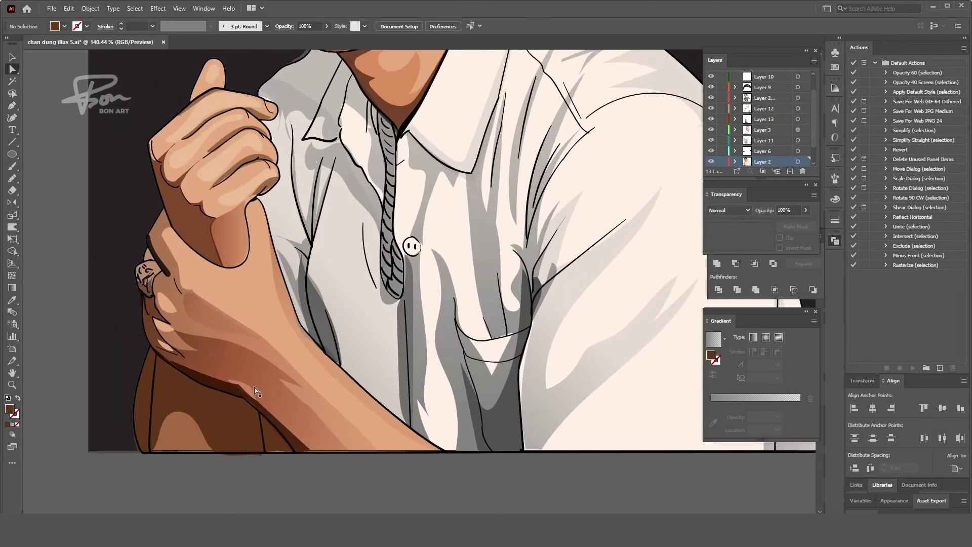
pyautogui.keyDown('ctrl'); pyautogui.click(296, 452); pyautogui.keyUp('ctrl')
pyautogui.hotkey('ctrl', 'shift', 'a')
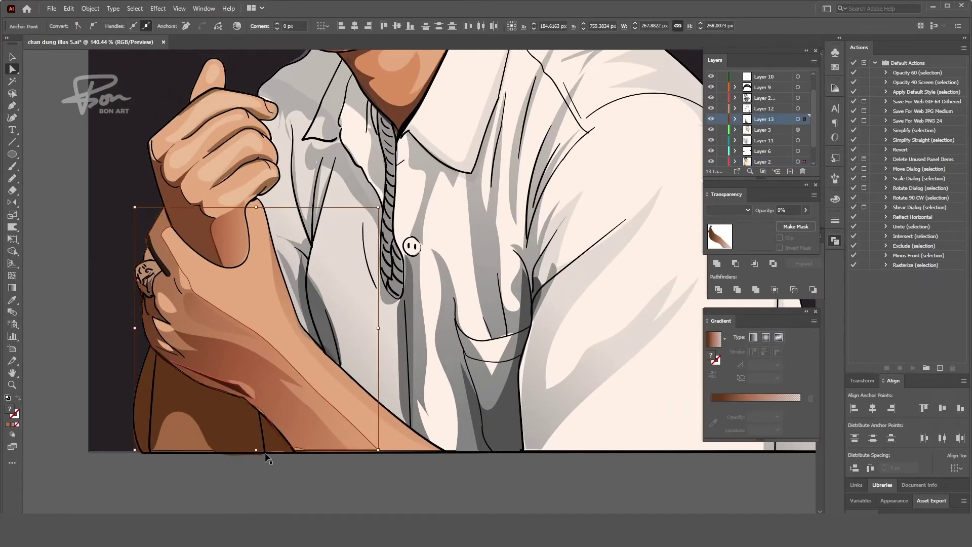
pyautogui.press('n')
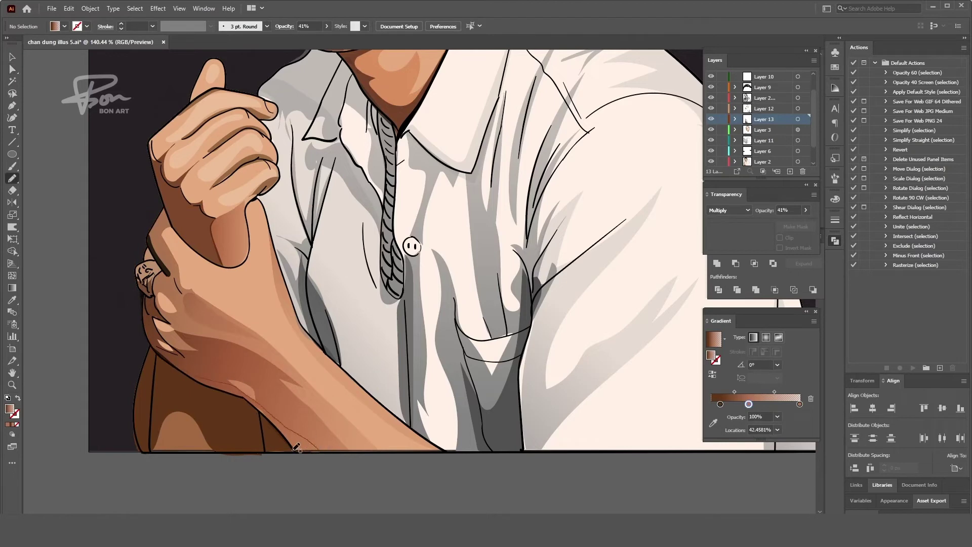
pyautogui.hotkey('ctrl', '-')
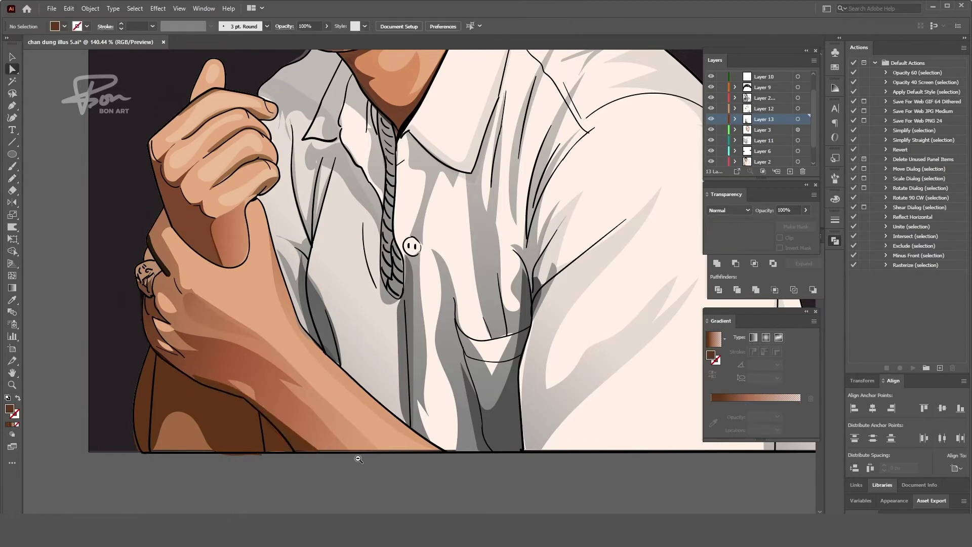
pyautogui.hotkey('ctrl', '0')
pyautogui.scroll(5, 298, 446)
# Draw two short Pencil shading strokes on the clasped hand
pyautogui.click(212, 358)
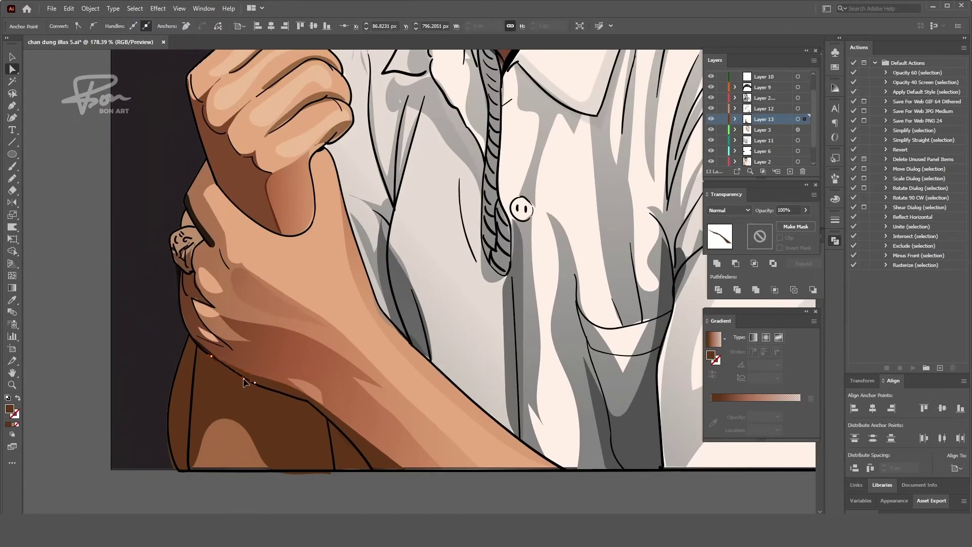
pyautogui.hotkey('ctrl', 'shift', 'a')
pyautogui.press('n')
pyautogui.hotkey('ctrl', '0')
pyautogui.scroll(3, 198, 399)
pyautogui.scroll(-1, 198, 399)
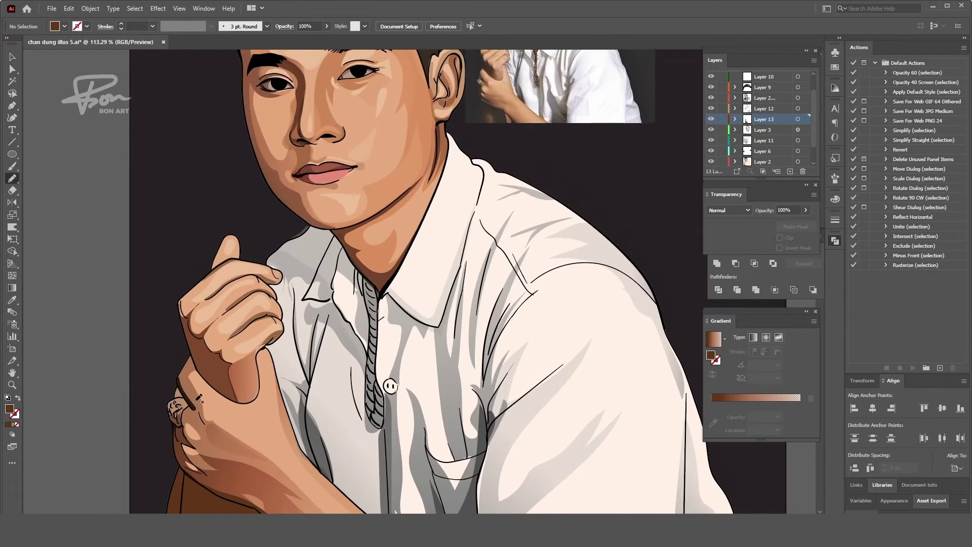
pyautogui.moveTo(205, 422); pyautogui.dragTo(195, 408)
pyautogui.scroll(3, 191, 438)
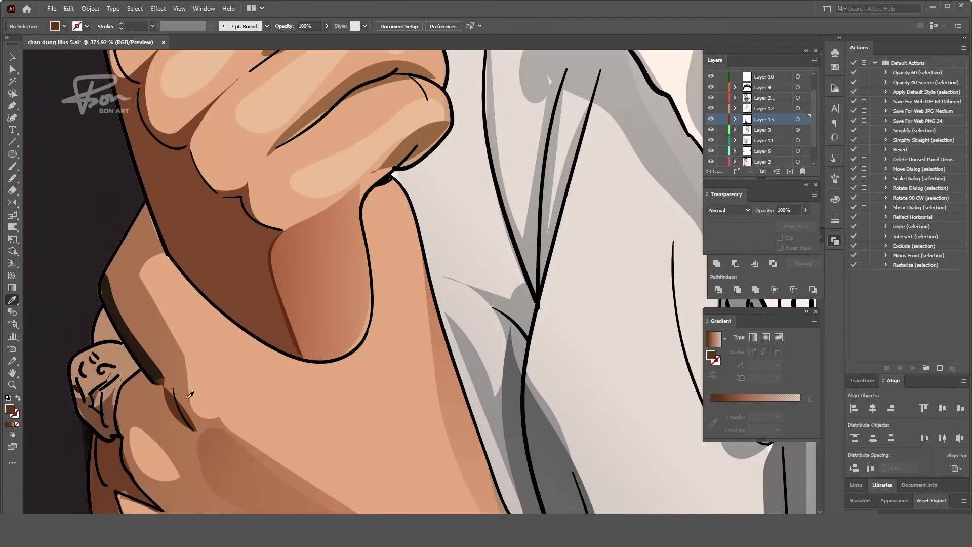
pyautogui.press('a')
pyautogui.scroll(-3, 77, 428)
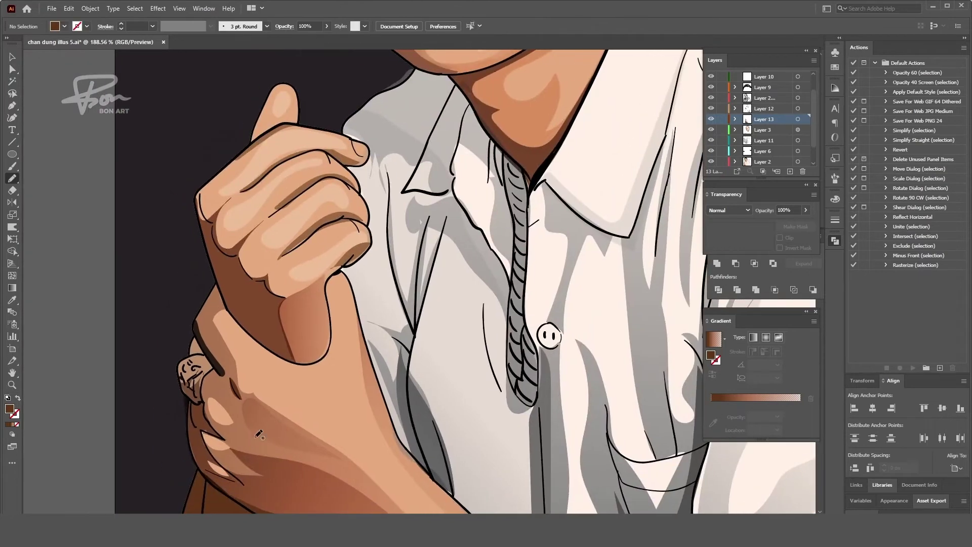
pyautogui.press('n')
pyautogui.scroll(3, 239, 410)
pyautogui.moveTo(250, 436); pyautogui.dragTo(239, 401)
# Sample the brown Multiply gradient shading with the Eyedropper
pyautogui.press('i')
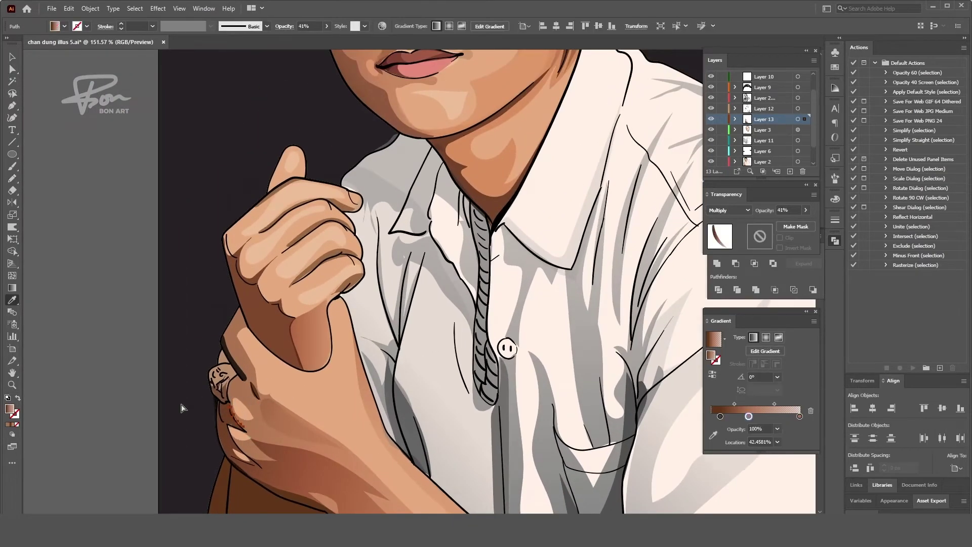
pyautogui.click(242, 397)
pyautogui.scroll(-2, 243, 430)
pyautogui.scroll(1, 245, 459)
# Sample the shirt's grey gradient fill with the Eyedropper
pyautogui.scroll(-4, 245, 460)
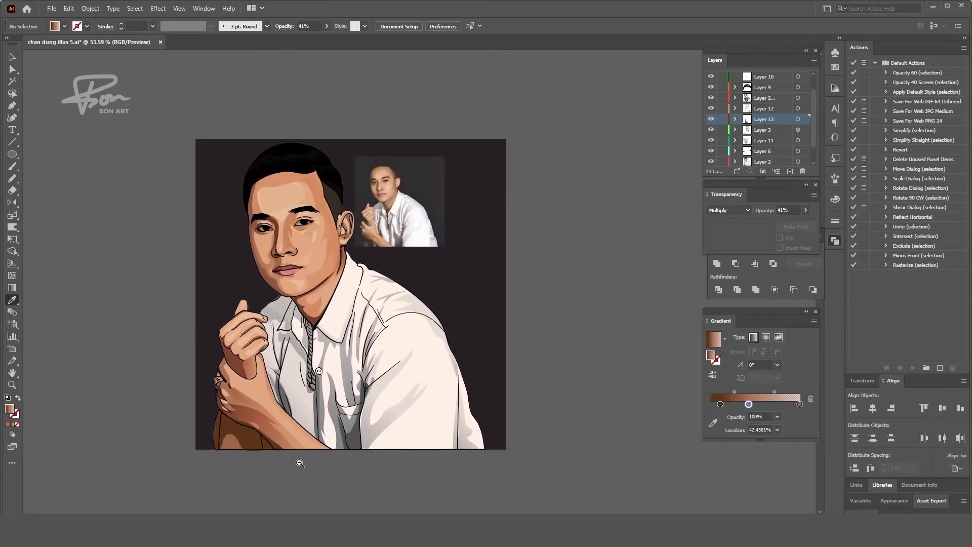
pyautogui.scroll(2, 473, 406)
pyautogui.scroll(1, 398, 438)
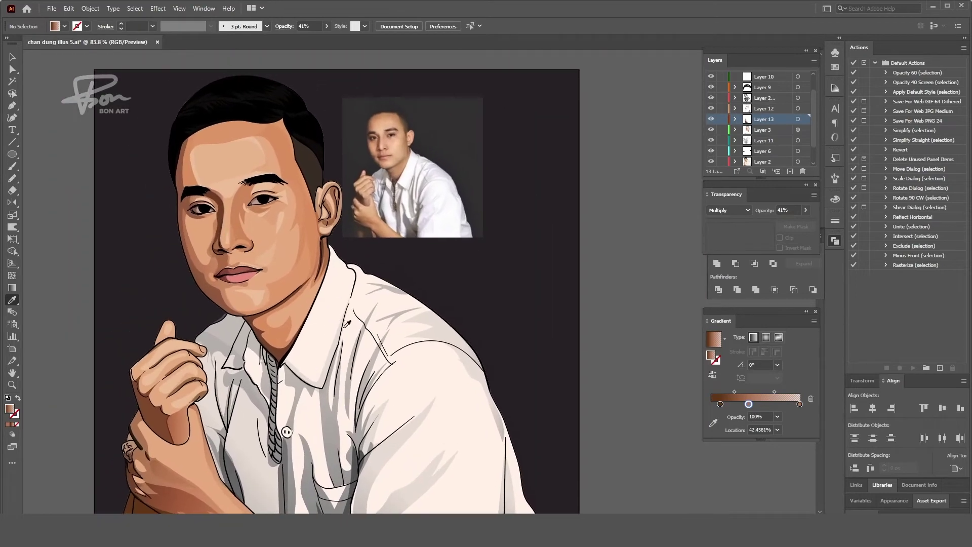
pyautogui.press('i')
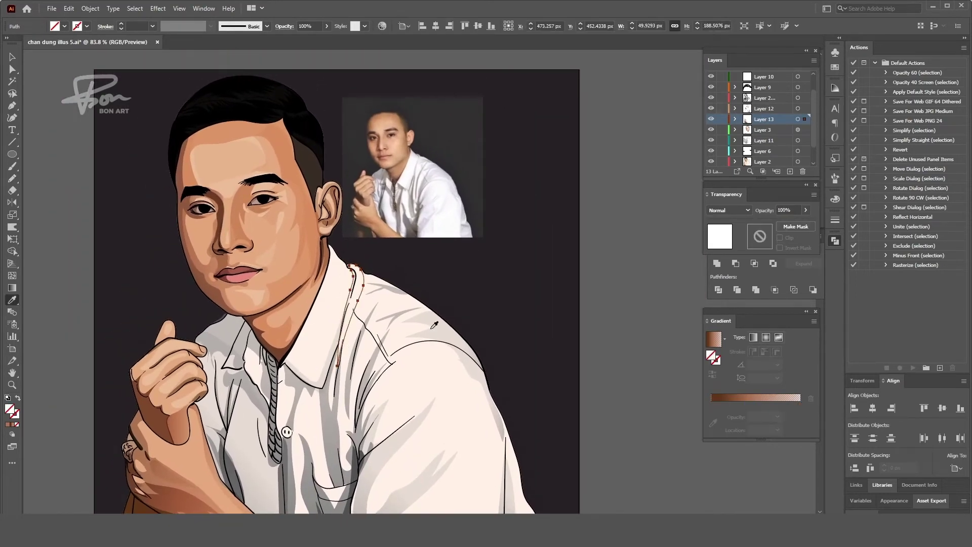
pyautogui.click(353, 264)
pyautogui.scroll(-2, 487, 345)
pyautogui.scroll(1, 487, 345)
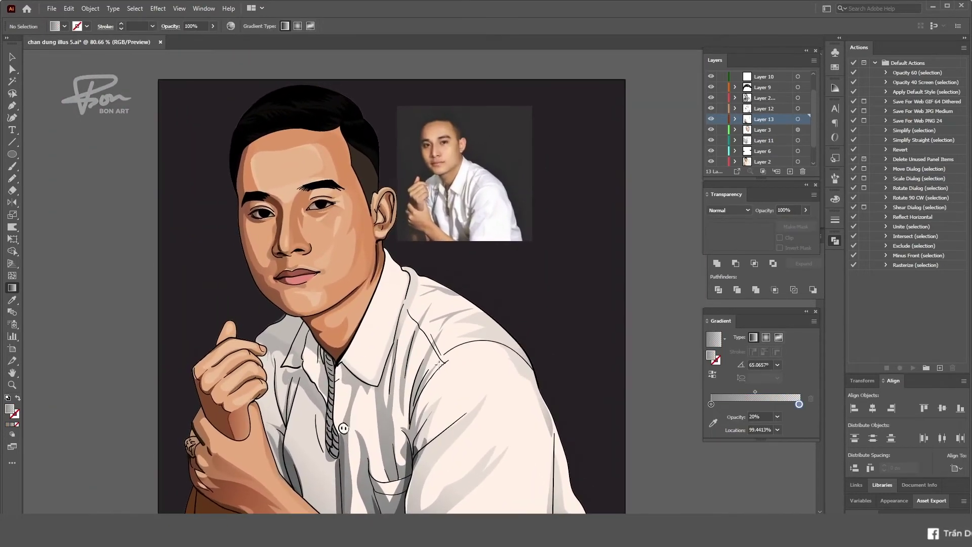
pyautogui.scroll(3, 345, 363)
pyautogui.scroll(1, 346, 363)
# Pencil highlight shapes along the lower and upper lips, filling them with lip pink
pyautogui.press('n')
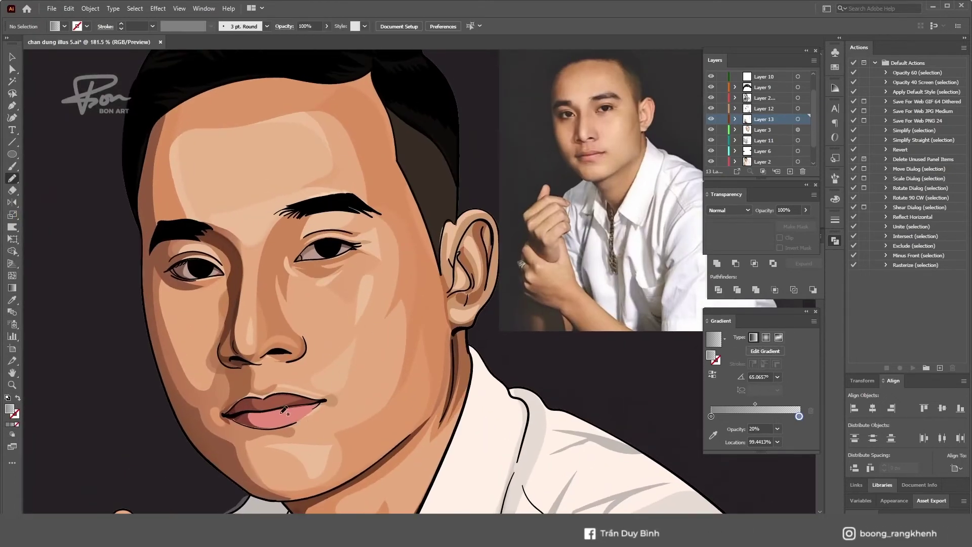
pyautogui.moveTo(302, 411)
pyautogui.mouseDown()
pyautogui.moveTo(270, 419)
pyautogui.moveTo(278, 411)
pyautogui.mouseUp()
pyautogui.scroll(1, 271, 419)
pyautogui.press('i')
pyautogui.click(302, 415)
pyautogui.hotkey('shift', 'e')
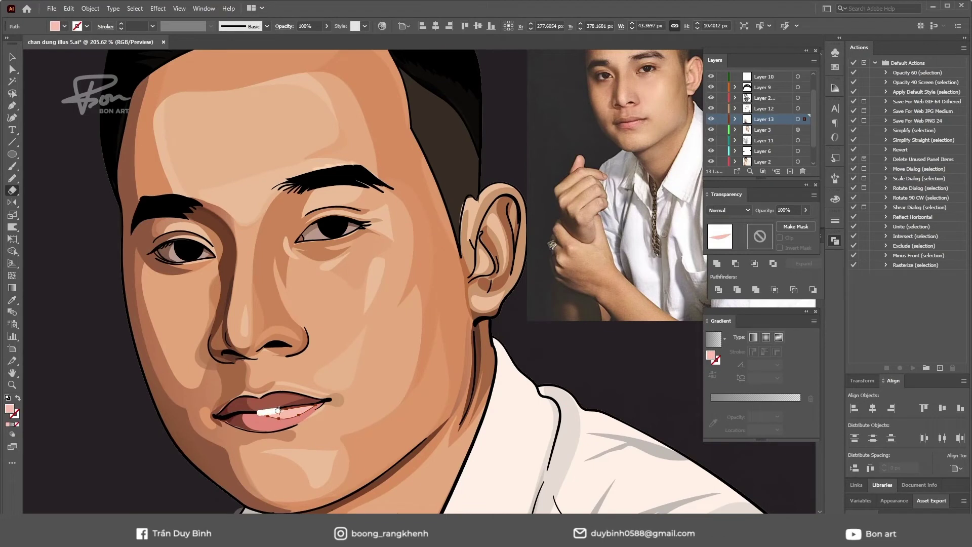
pyautogui.press('v')
pyautogui.hotkey('ctrl', 'z')
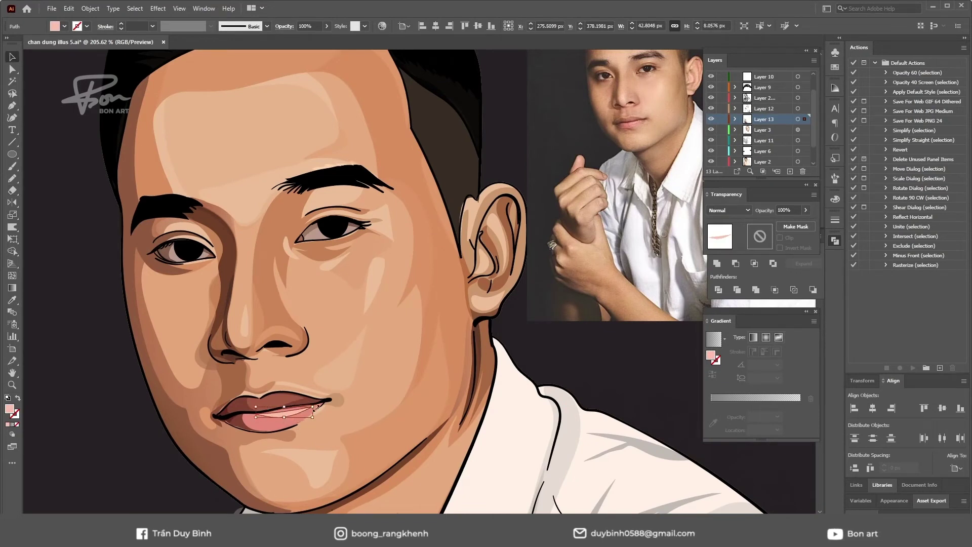
pyautogui.click(131, 459)
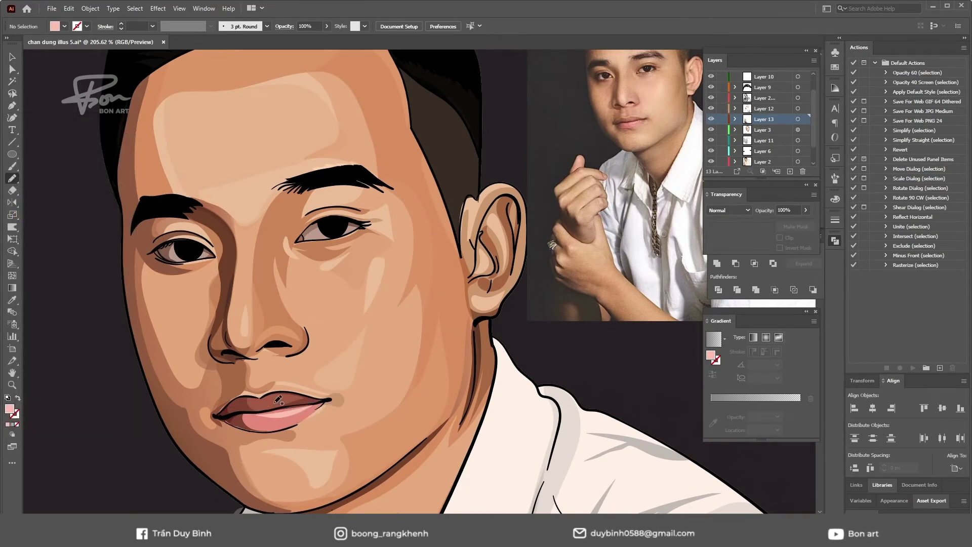
pyautogui.moveTo(263, 406); pyautogui.dragTo(300, 389)
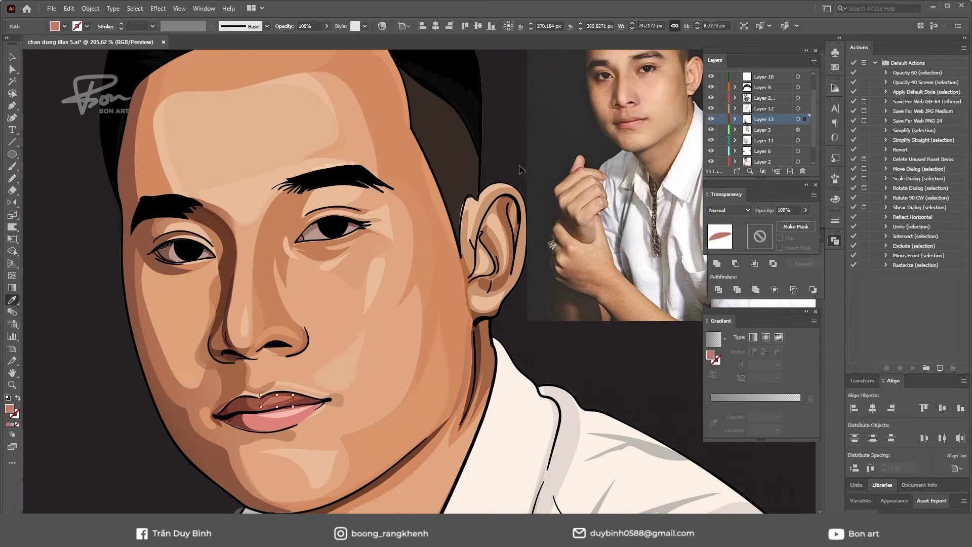
pyautogui.scroll(-3, 521, 170)
pyautogui.scroll(3, 408, 296)
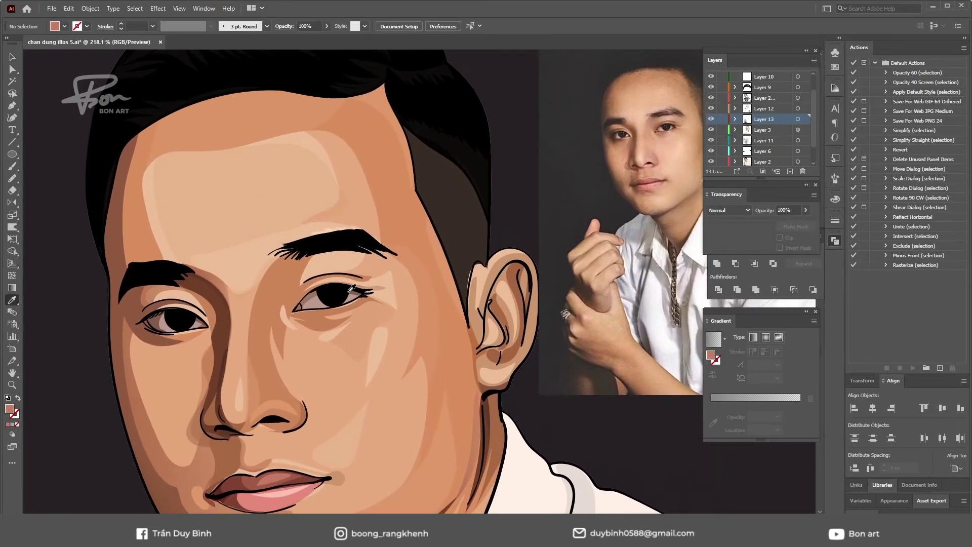
# Delete the stray stroke beneath the eyebrow and pencil a thin dark crease above the eye
pyautogui.press('a')
pyautogui.click(318, 269)
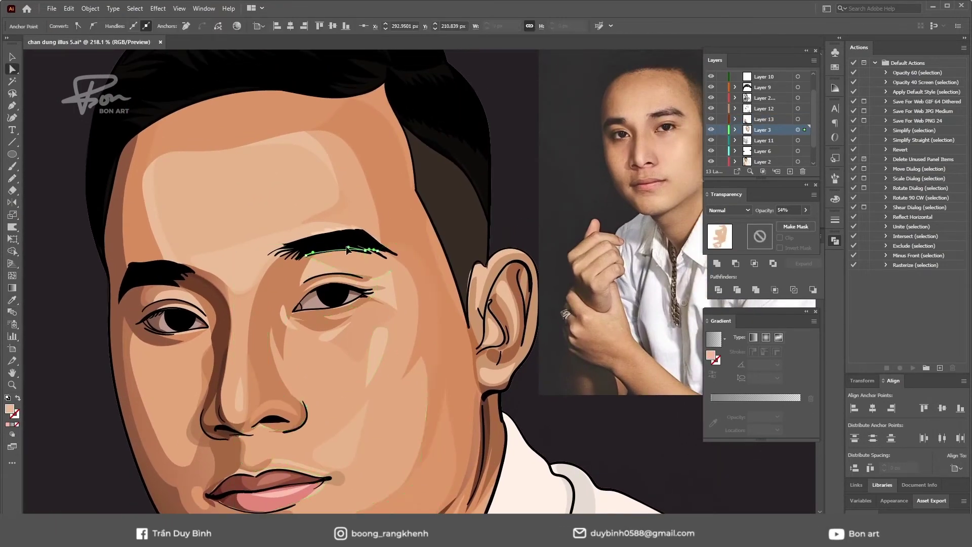
pyautogui.press('Delete')
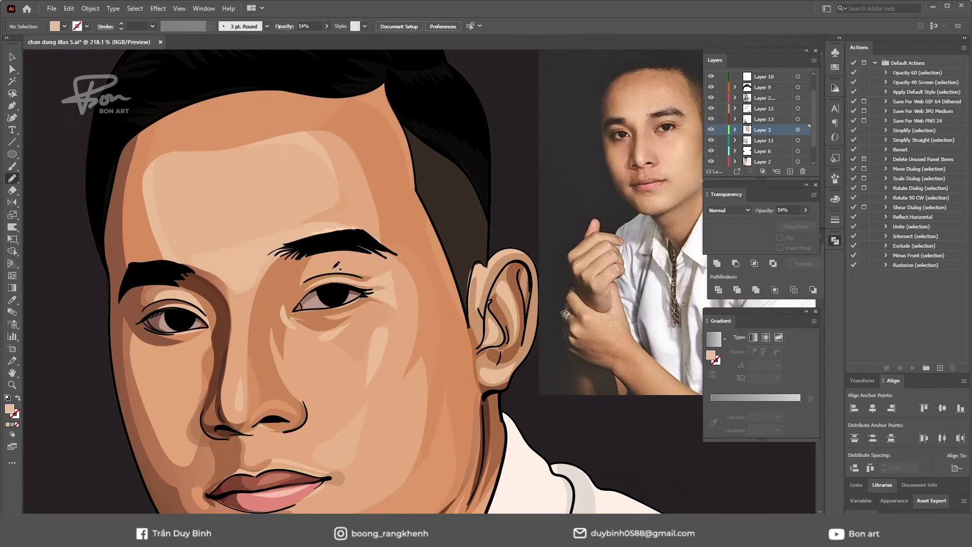
pyautogui.moveTo(325, 269); pyautogui.dragTo(314, 272)
pyautogui.press('i')
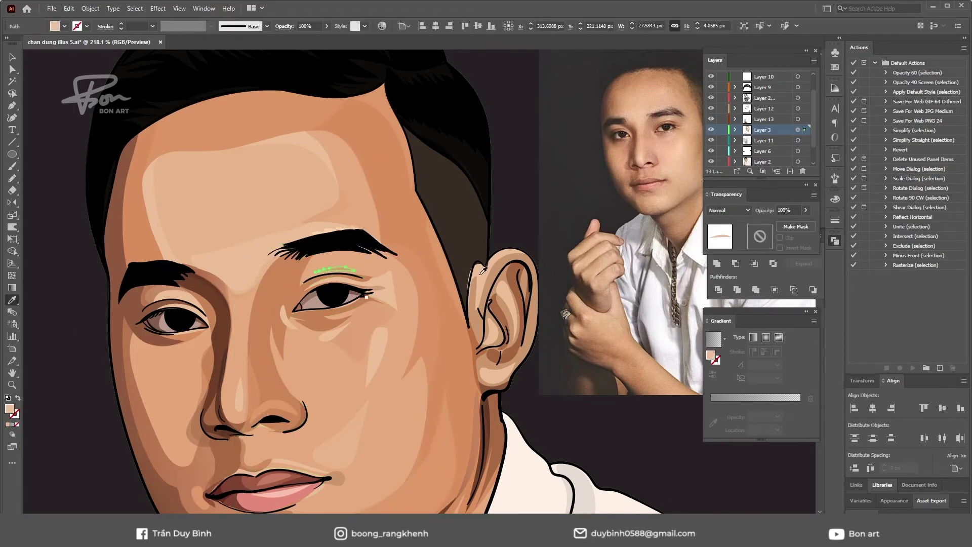
pyautogui.click(383, 306)
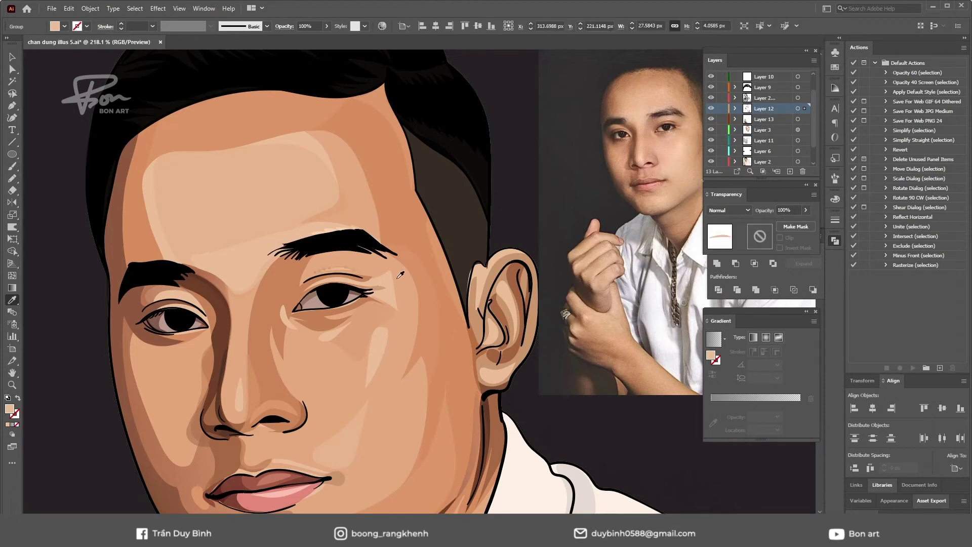
# Clear the selection and zoom out to view the whole face
pyautogui.hotkey('ctrl', 'shift', 'a')
pyautogui.scroll(-1, 397, 353)
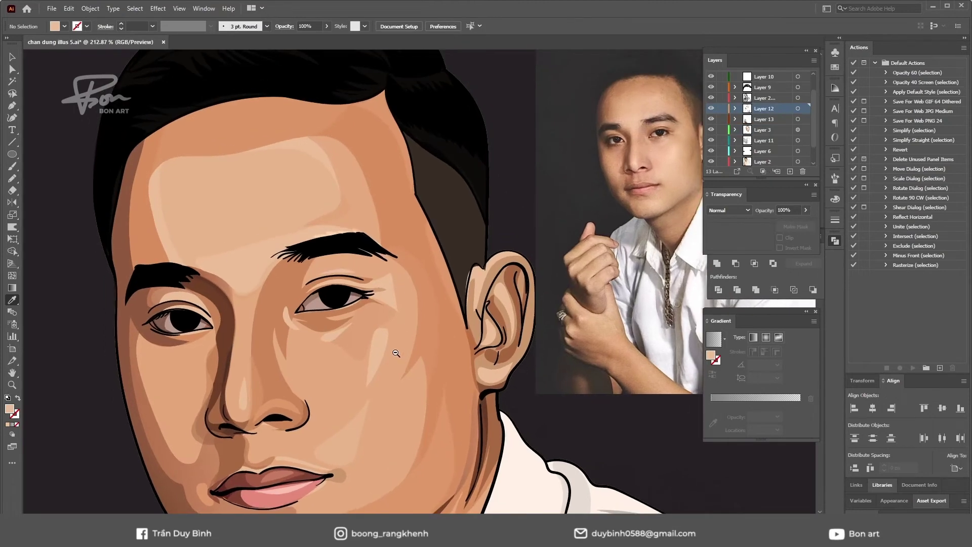
pyautogui.press('i')
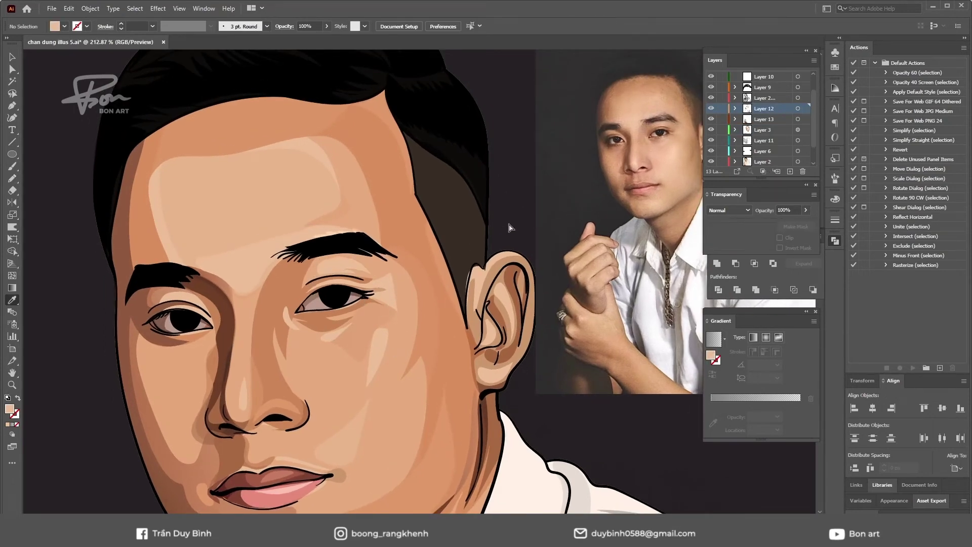
pyautogui.scroll(-1, 385, 342)
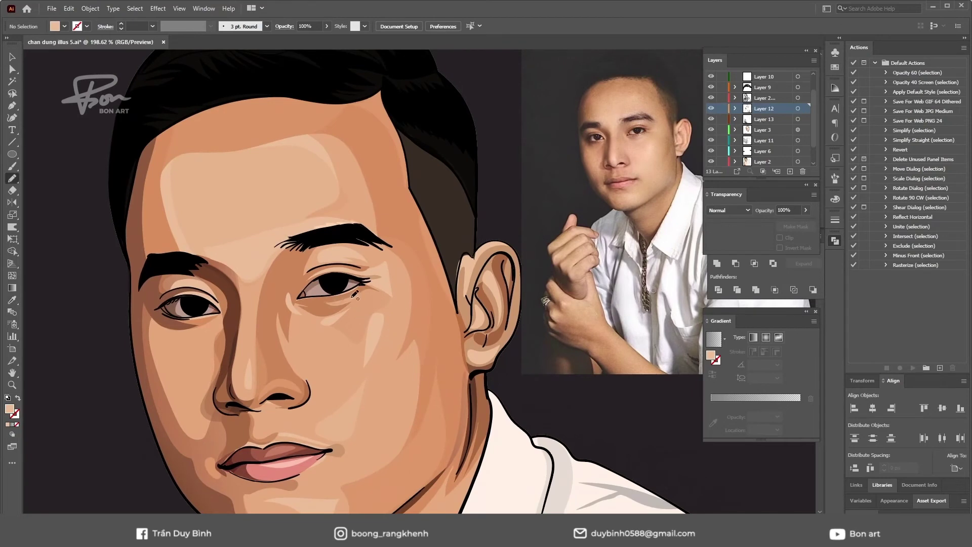
pyautogui.press('i')
pyautogui.scroll(-5, 409, 383)
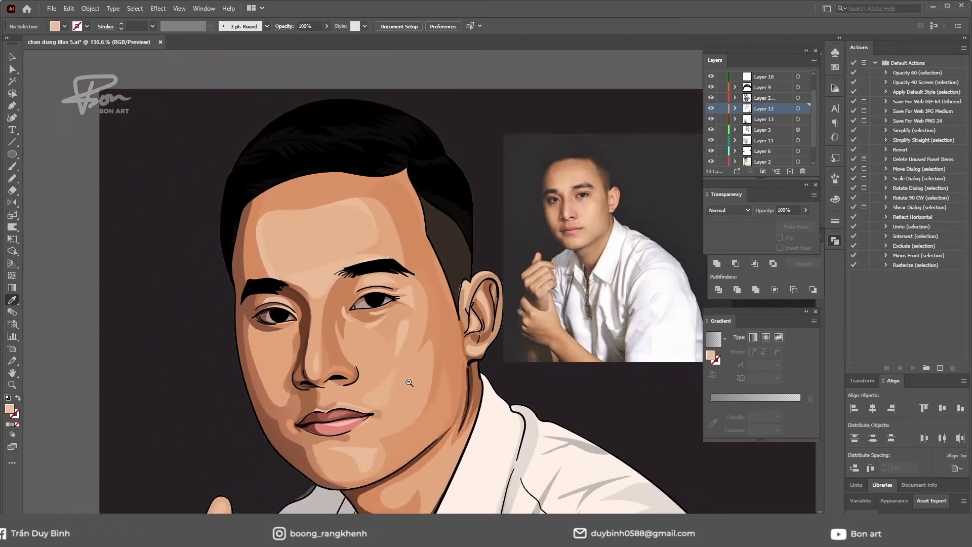
pyautogui.scroll(7, 465, 333)
# Select the gradient shadow shape under the right eye
pyautogui.press('a')
pyautogui.click(333, 305)
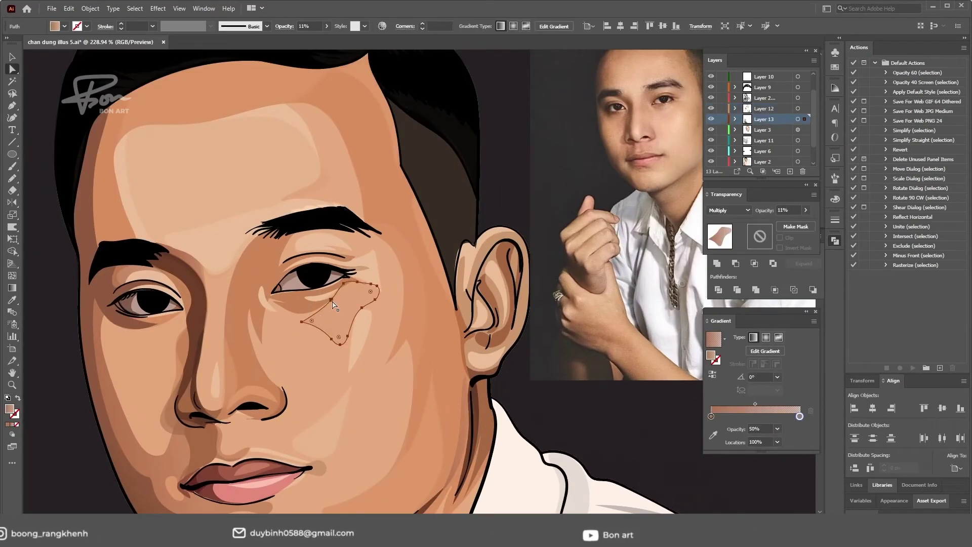
pyautogui.hotkey('ctrl', 'shift', 'a')
pyautogui.scroll(-4, 359, 381)
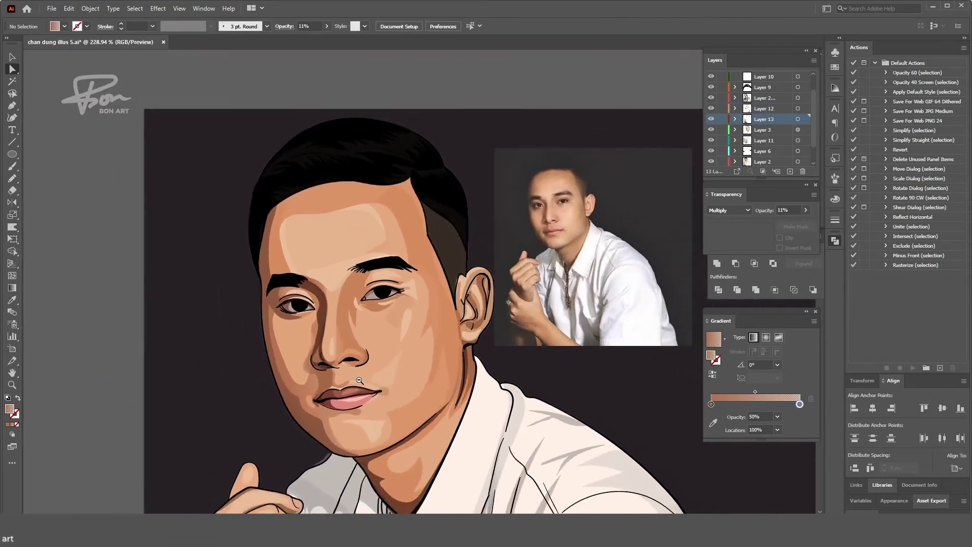
pyautogui.scroll(3, 359, 380)
pyautogui.click(373, 306)
pyautogui.hotkey('ctrl', 'shift', 'a')
pyautogui.scroll(-2, 424, 354)
pyautogui.click(385, 304)
pyautogui.scroll(2, 405, 293)
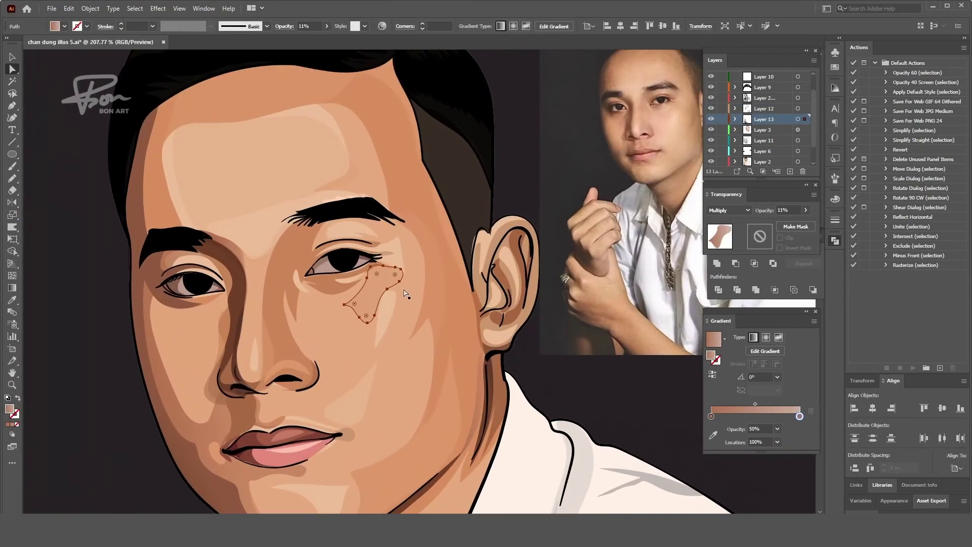
# Give the shadow a lighter peach skin appearance and lower its opacity to 30%
pyautogui.press('i')
pyautogui.click(395, 232)
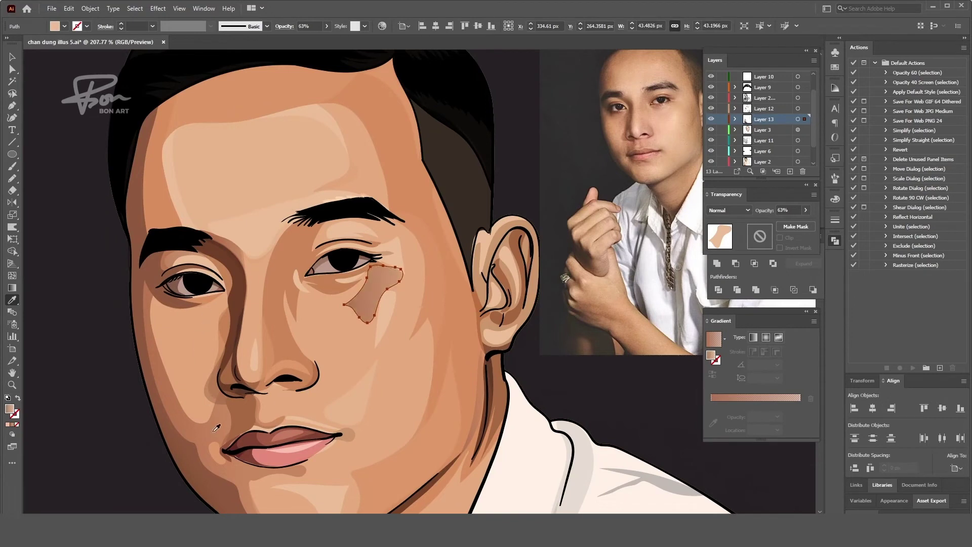
pyautogui.click(806, 210)
pyautogui.moveTo(792, 222); pyautogui.dragTo(781, 222)
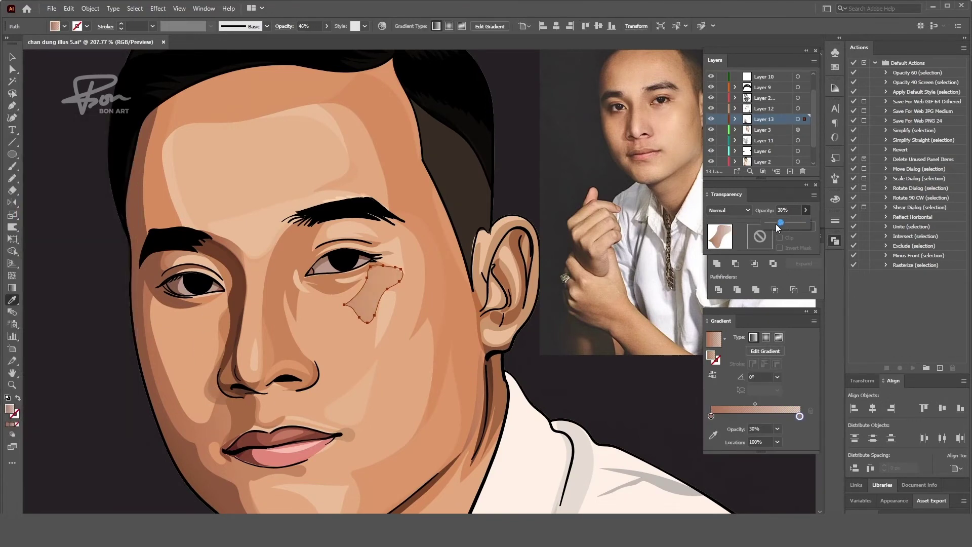
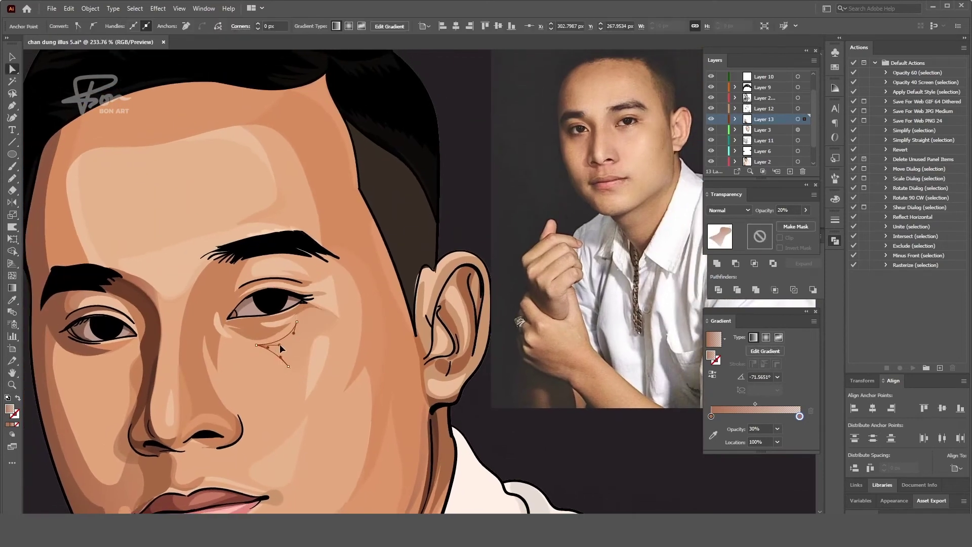
# Pull the shading curve under the right eye downward to reshape it
pyautogui.moveTo(280, 344); pyautogui.dragTo(283, 369)
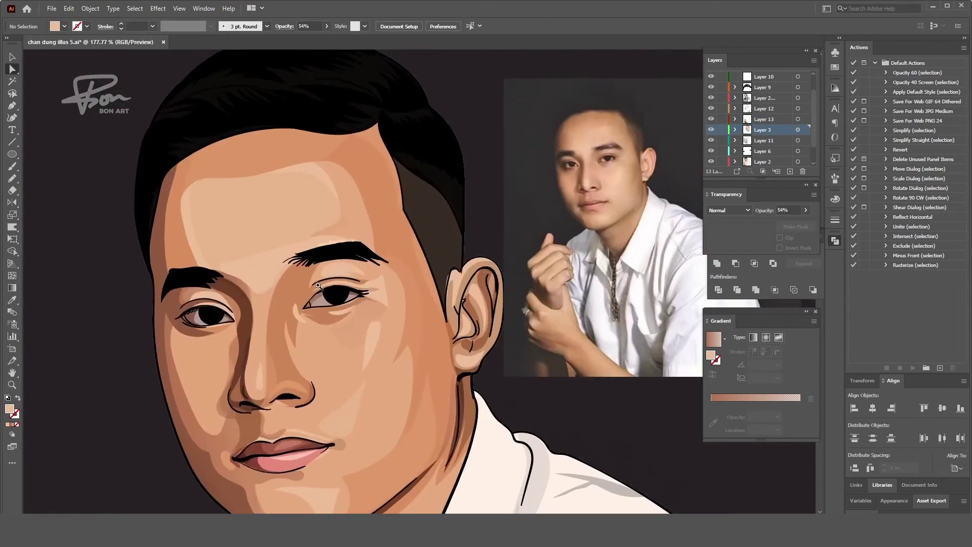
pyautogui.moveTo(318, 286); pyautogui.dragTo(360, 284)
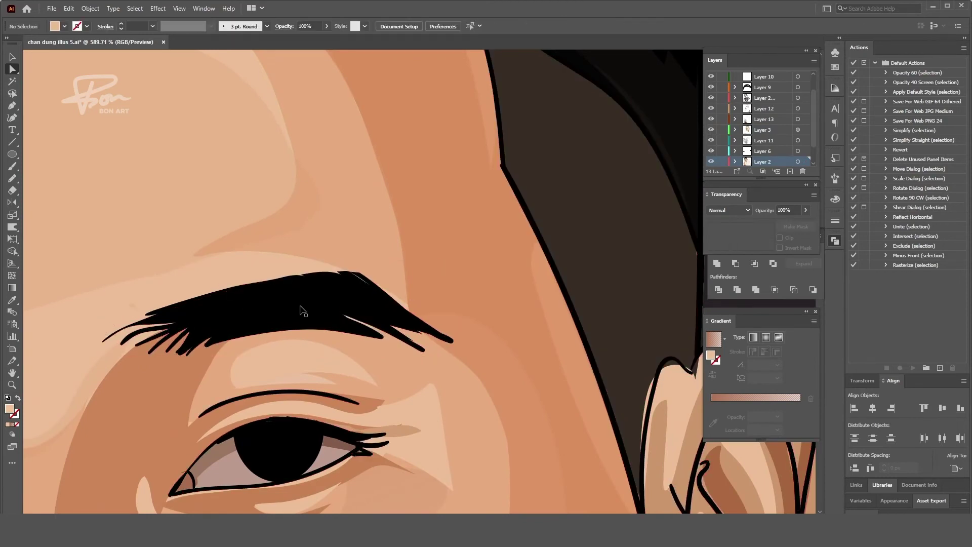
pyautogui.moveTo(314, 324); pyautogui.dragTo(333, 351)
# Give the right eyebrow a black gradient fill with its starting stop at 100% opacity
pyautogui.click(333, 351)
pyautogui.doubleClick(329, 324)
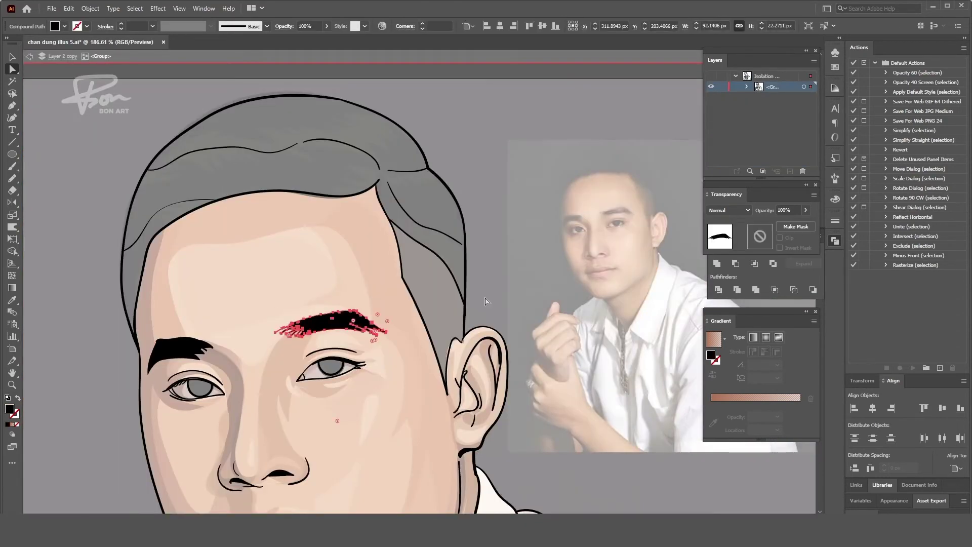
pyautogui.click(732, 398)
pyautogui.moveTo(734, 416); pyautogui.dragTo(712, 416)
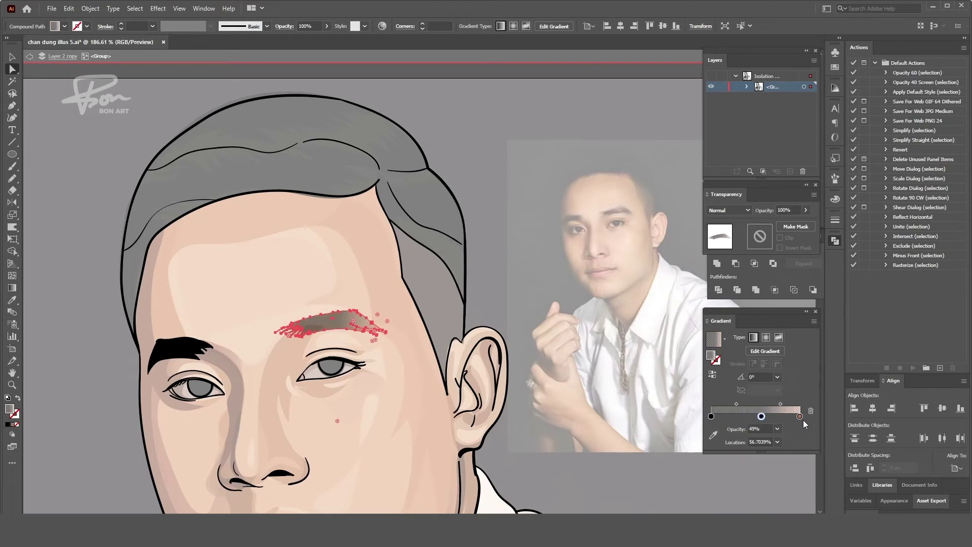
pyautogui.click(800, 416)
pyautogui.click(712, 416)
pyautogui.click(777, 429)
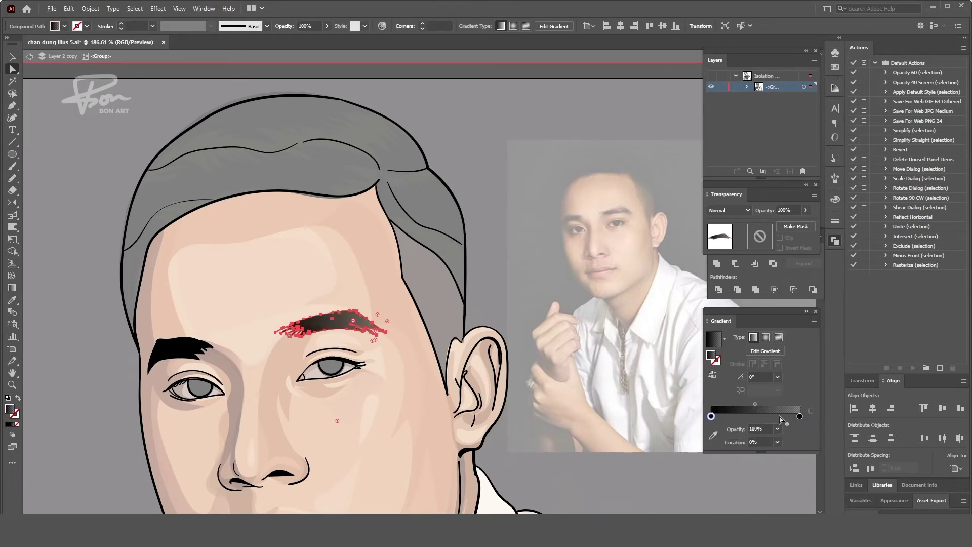
pyautogui.click(183, 349)
pyautogui.press('i')
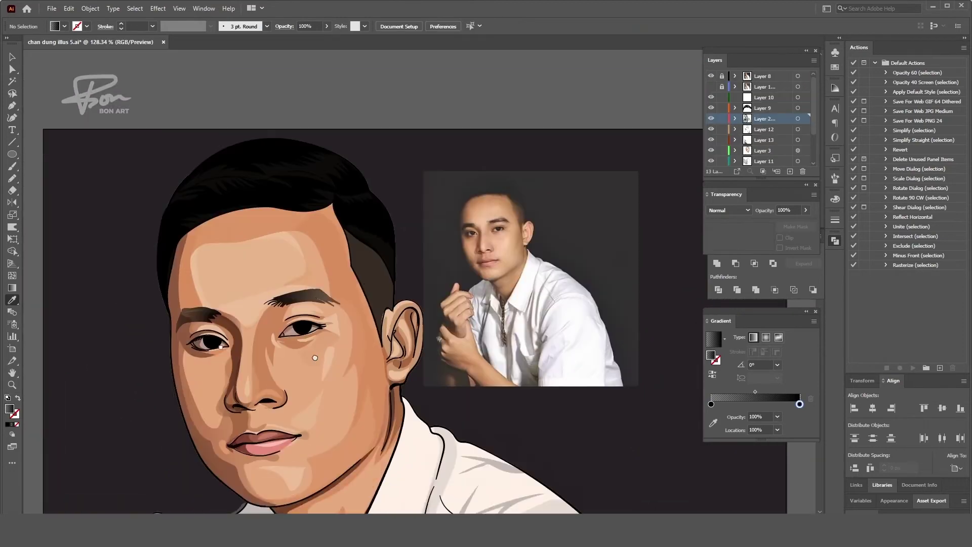
# Draw hair strokes over the right eyebrow and fill them with the dark eyebrow colour
pyautogui.scroll(3, 315, 358)
pyautogui.scroll(3, 314, 350)
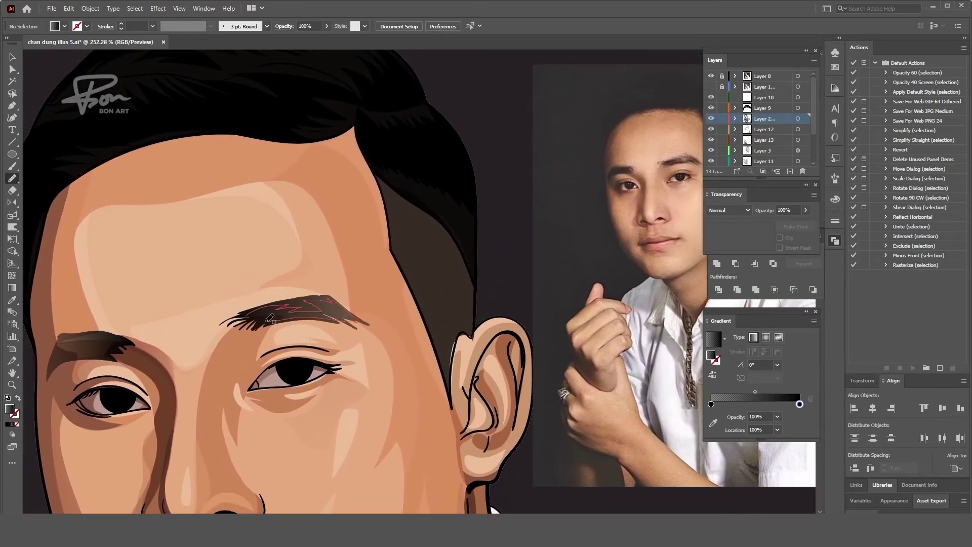
pyautogui.moveTo(270, 318); pyautogui.dragTo(262, 328)
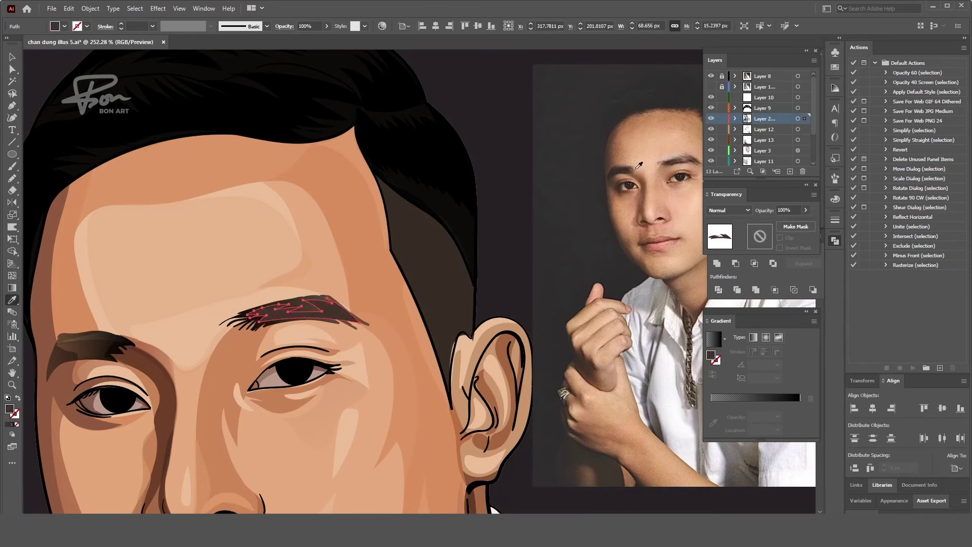
pyautogui.click(437, 193)
pyautogui.keyDown('alt'); pyautogui.scroll(-1, 355, 253); pyautogui.keyUp('alt')
pyautogui.hotkey('ctrl', 'shift', 'a')
# Draw hair strokes over the left eyebrow and give them the sampled eyebrow colour
pyautogui.press('n')
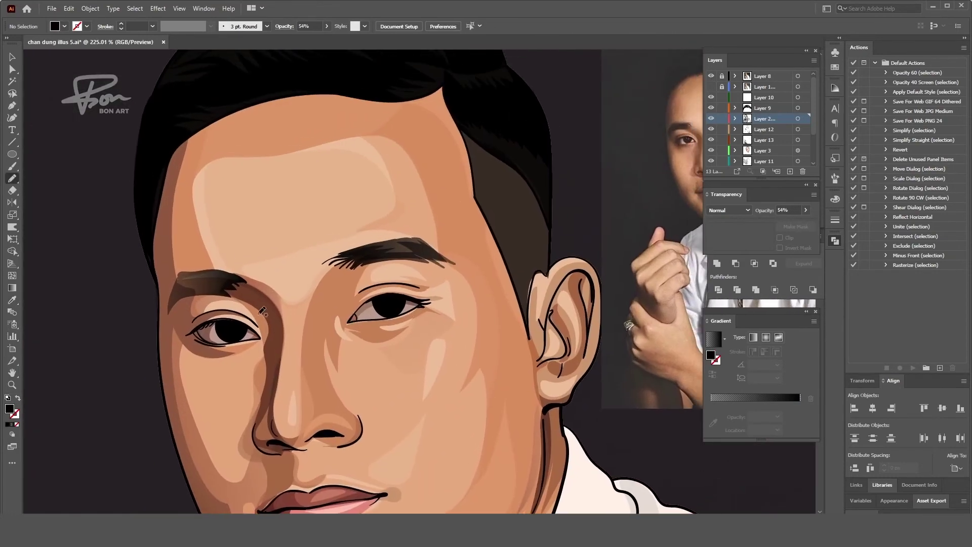
pyautogui.moveTo(232, 282); pyautogui.dragTo(233, 282)
pyautogui.press('i')
pyautogui.click(426, 246)
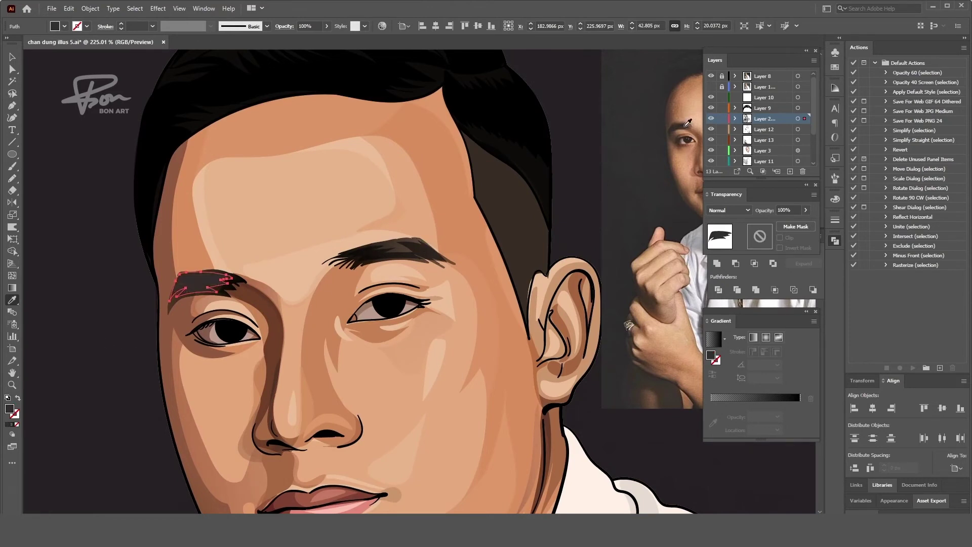
pyautogui.doubleClick(10, 410)
pyautogui.click(898, 227)
pyautogui.hotkey('ctrl', 'shift', 'a')
pyautogui.keyDown('ctrl'); pyautogui.keyDown('alt'); pyautogui.click(119, 429); pyautogui.keyUp('alt'); pyautogui.keyUp('ctrl')
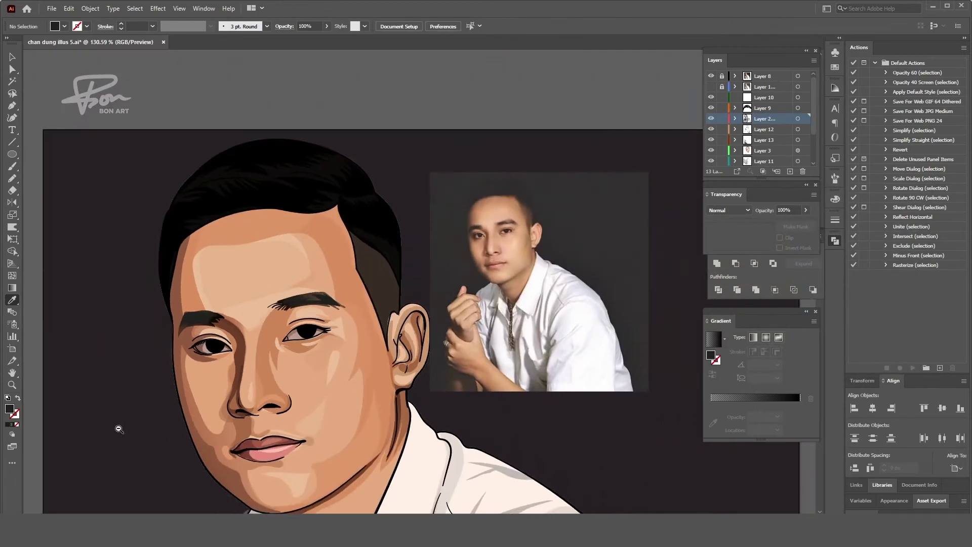
# Add another dark, fully opaque stroke to the left eyebrow
pyautogui.scroll(3, 119, 429)
pyautogui.moveTo(134, 291); pyautogui.dragTo(203, 269)
pyautogui.scroll(1, 228, 279)
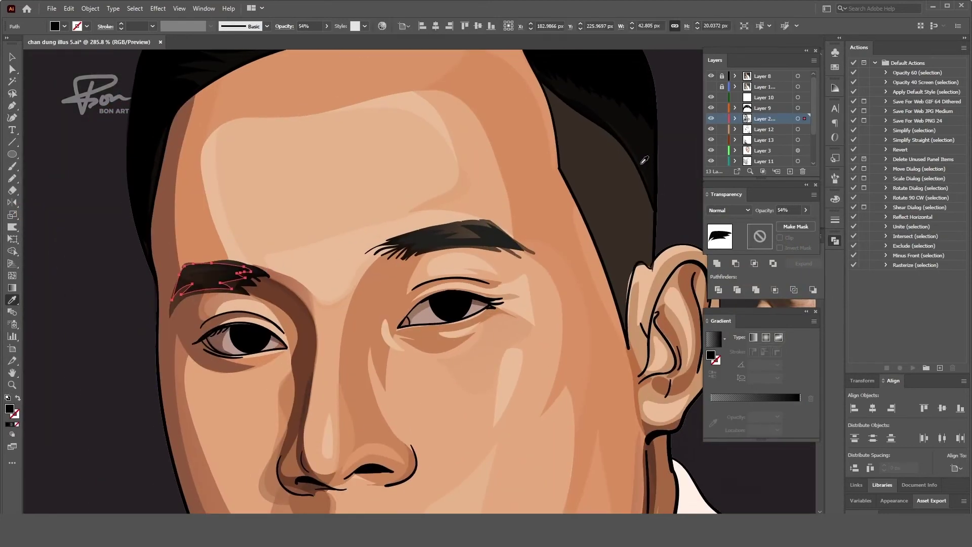
pyautogui.doubleClick(10, 409)
pyautogui.press('Return')
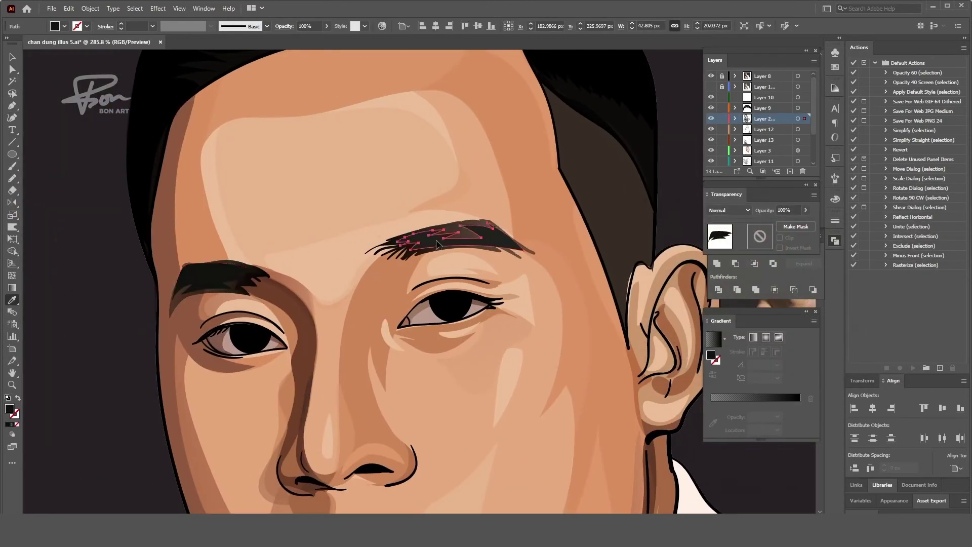
pyautogui.hotkey('ctrl', 'shift', 'a')
pyautogui.scroll(-2, 378, 343)
pyautogui.scroll(-3, 378, 343)
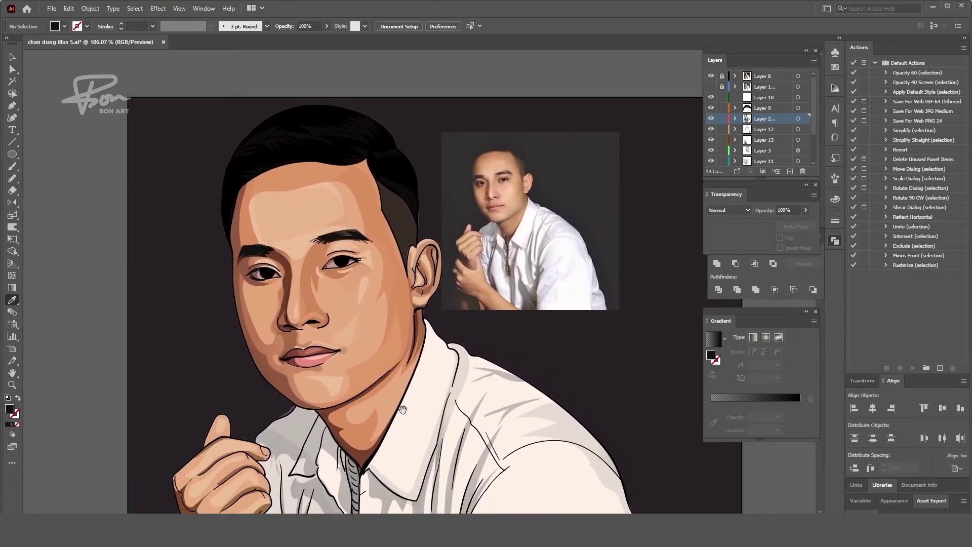
pyautogui.scroll(1, 378, 343)
# Draw skin-toned shading shapes on the cheek and above the eyebrow
pyautogui.scroll(1, 377, 304)
pyautogui.click(373, 237)
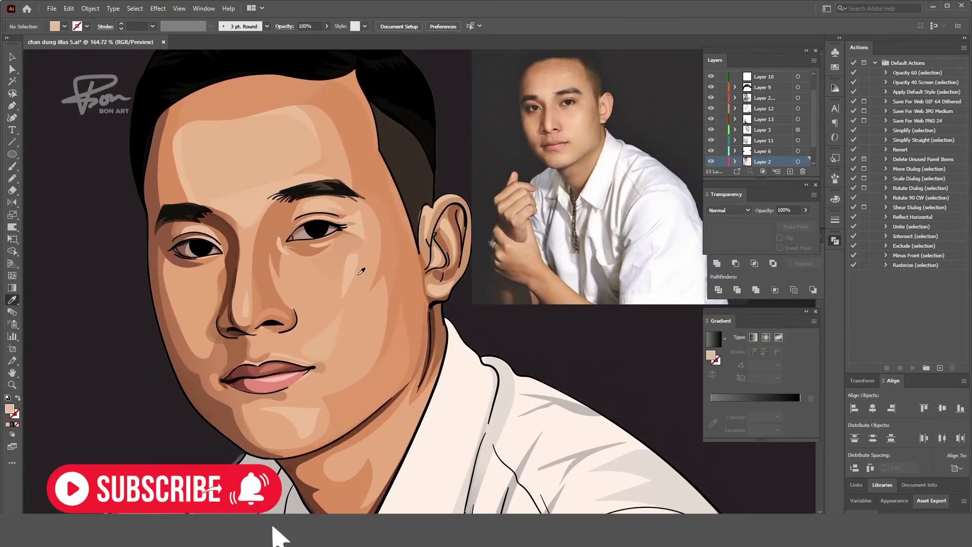
pyautogui.moveTo(351, 259); pyautogui.dragTo(353, 257)
pyautogui.press('n')
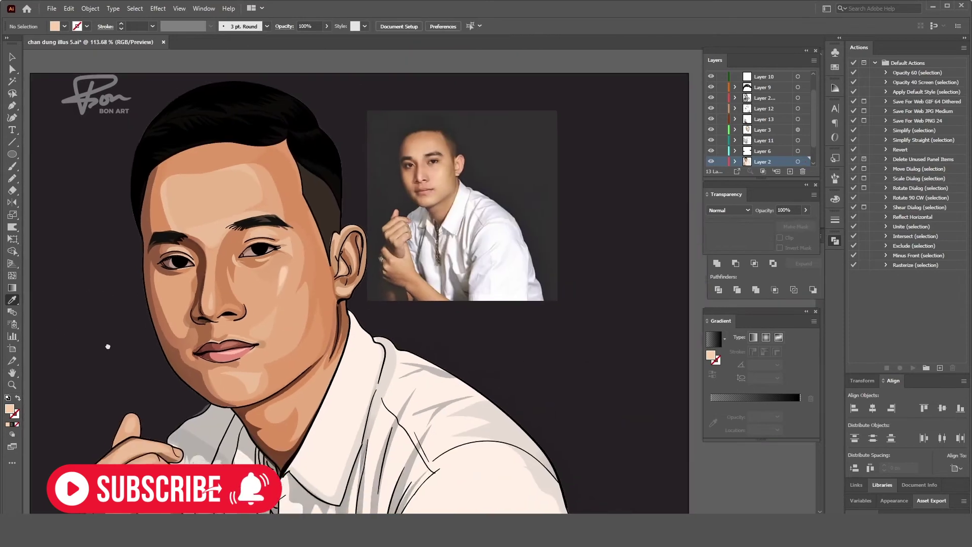
pyautogui.scroll(-1, 361, 211)
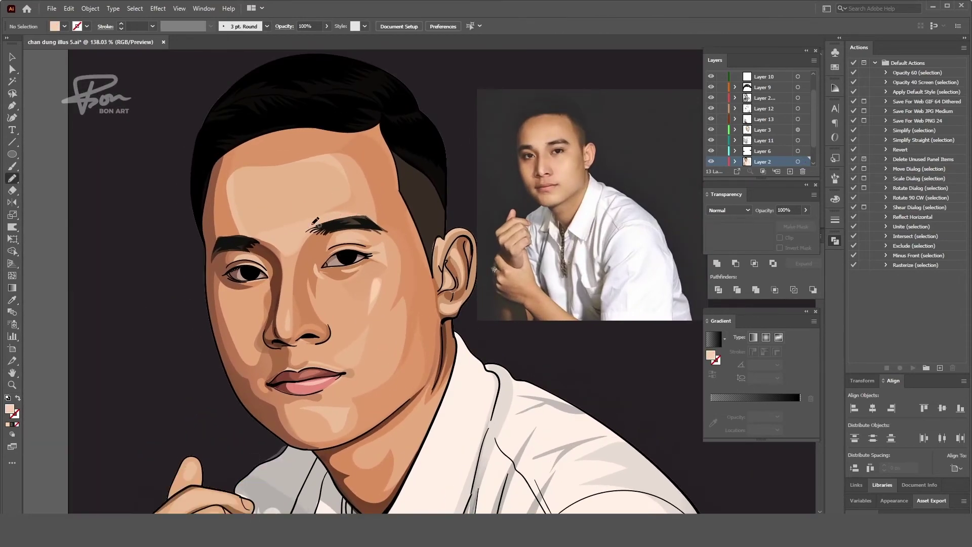
pyautogui.moveTo(324, 222); pyautogui.dragTo(320, 224)
pyautogui.press('i')
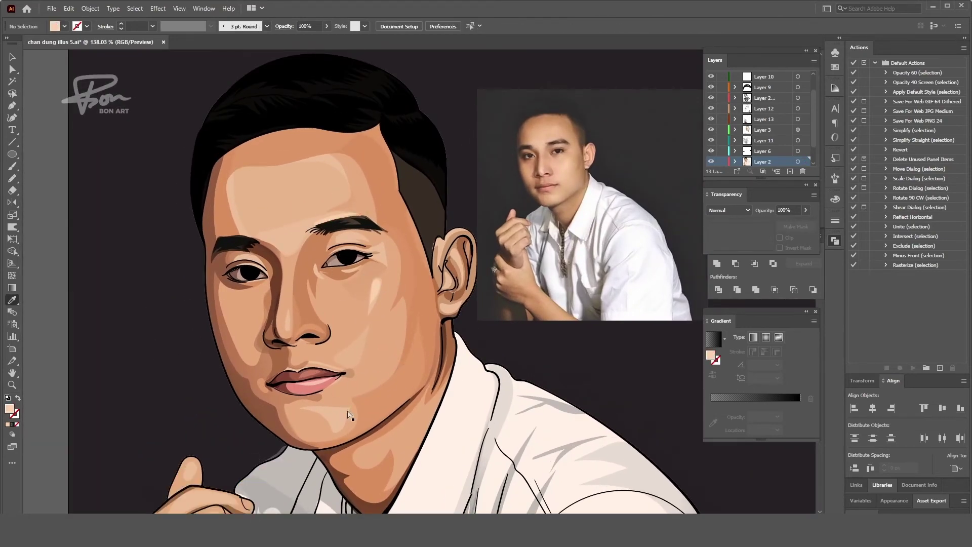
# Give the nose-bridge highlight shape on Layer 13 a lighter skin colour at 54% opacity
pyautogui.keyDown('ctrl'); pyautogui.click(166, 352); pyautogui.keyUp('ctrl')
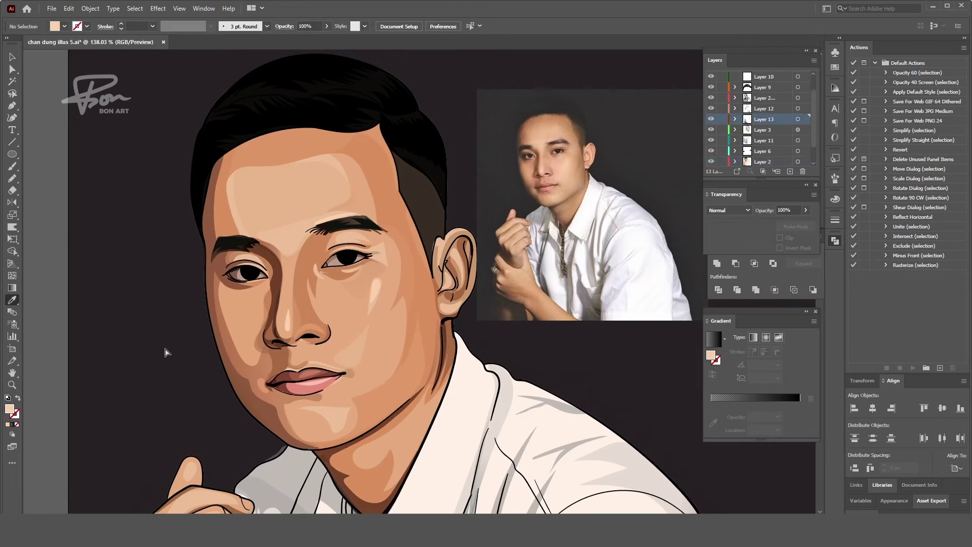
pyautogui.scroll(-1, 304, 324)
pyautogui.keyDown('ctrl'); pyautogui.click(314, 346); pyautogui.keyUp('ctrl')
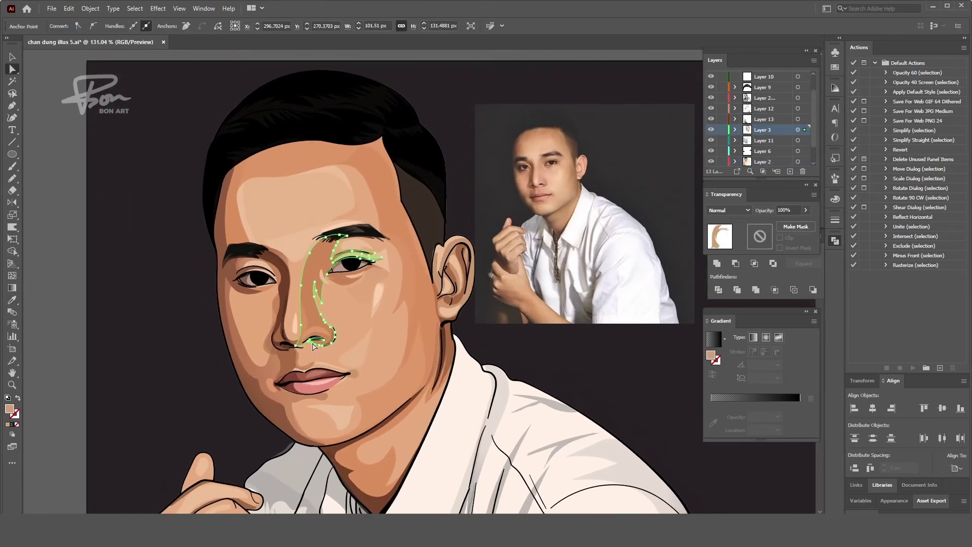
pyautogui.hotkey('ctrl', 'shift', 'a')
pyautogui.scroll(1, 285, 356)
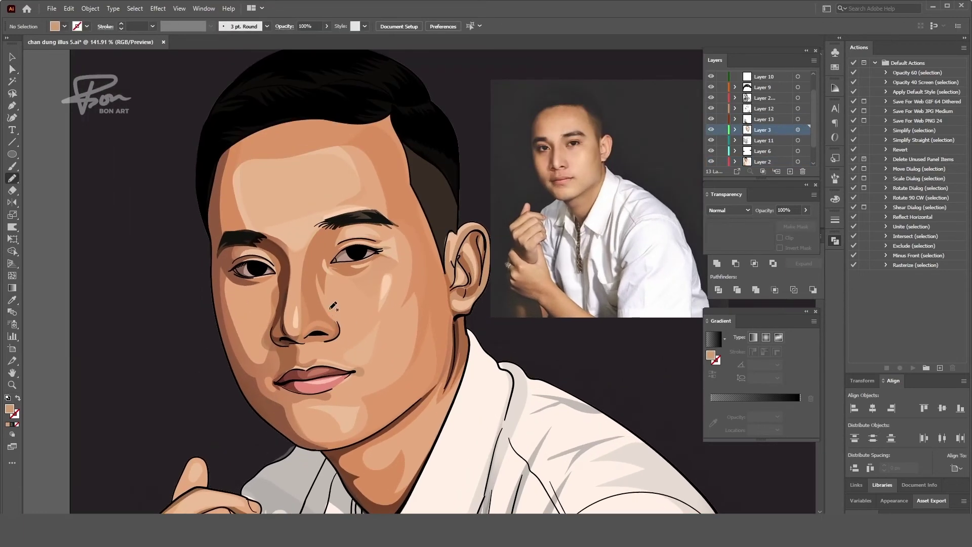
pyautogui.press('i')
pyautogui.click(310, 284)
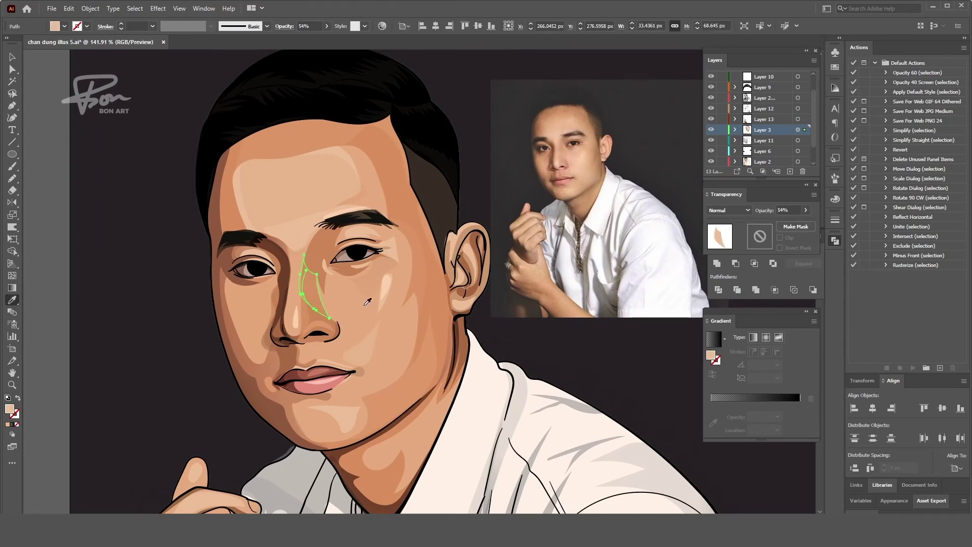
pyautogui.hotkey('ctrl', 'shift', 'a')
pyautogui.hotkey('ctrl', '1')
pyautogui.scroll(5, 463, 386)
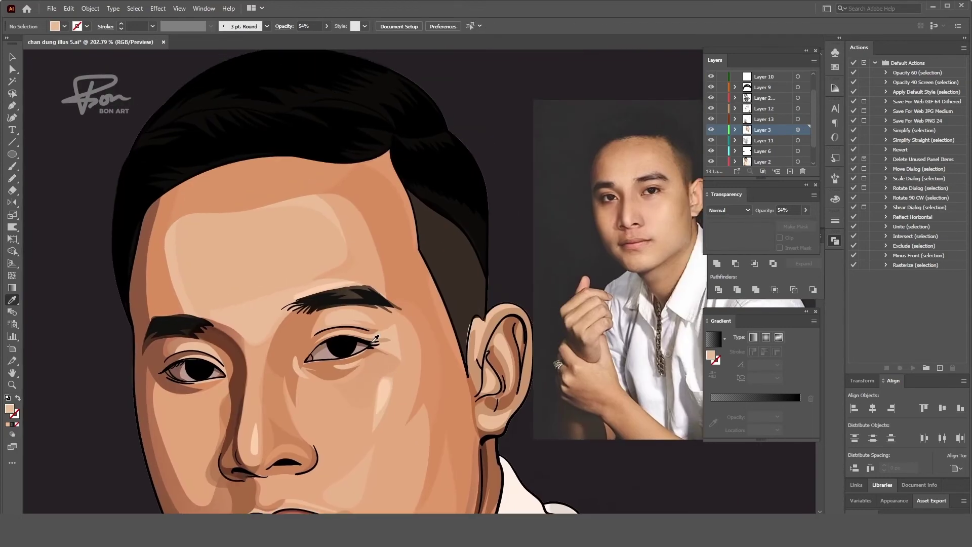
# Draw a small highlight circle in the right eye and give it a dark grey fill
pyautogui.moveTo(338, 346); pyautogui.dragTo(340, 348)
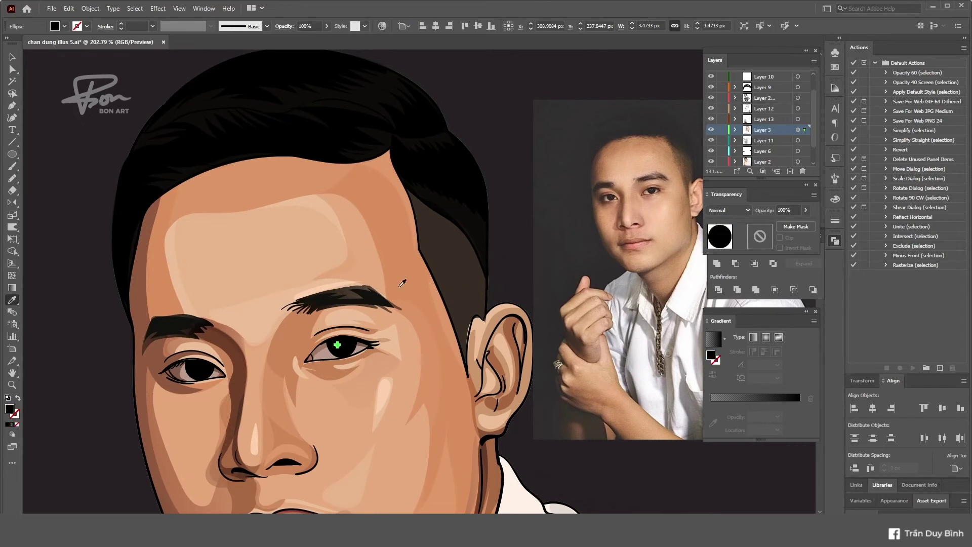
pyautogui.press('i')
pyautogui.doubleClick(9, 409)
pyautogui.press('Return')
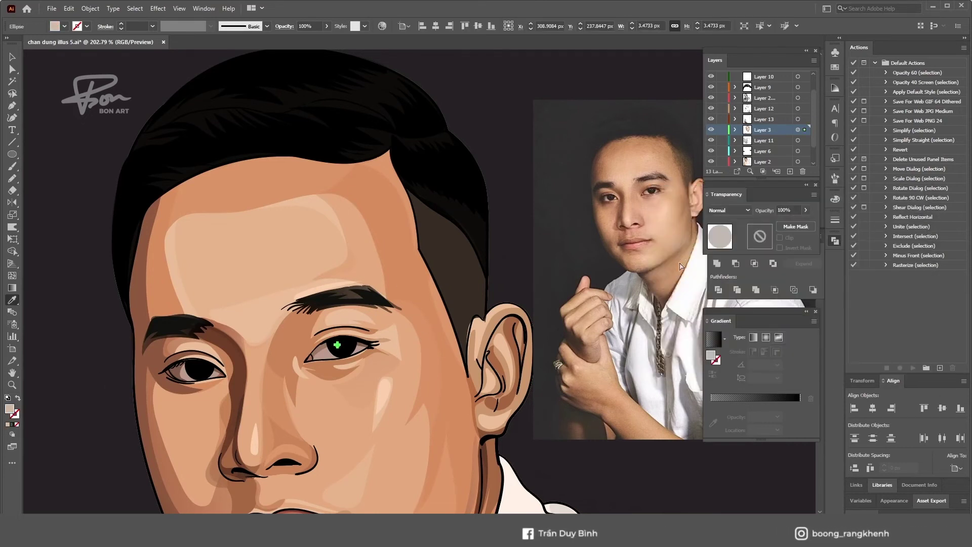
pyautogui.press('v')
pyautogui.press('i')
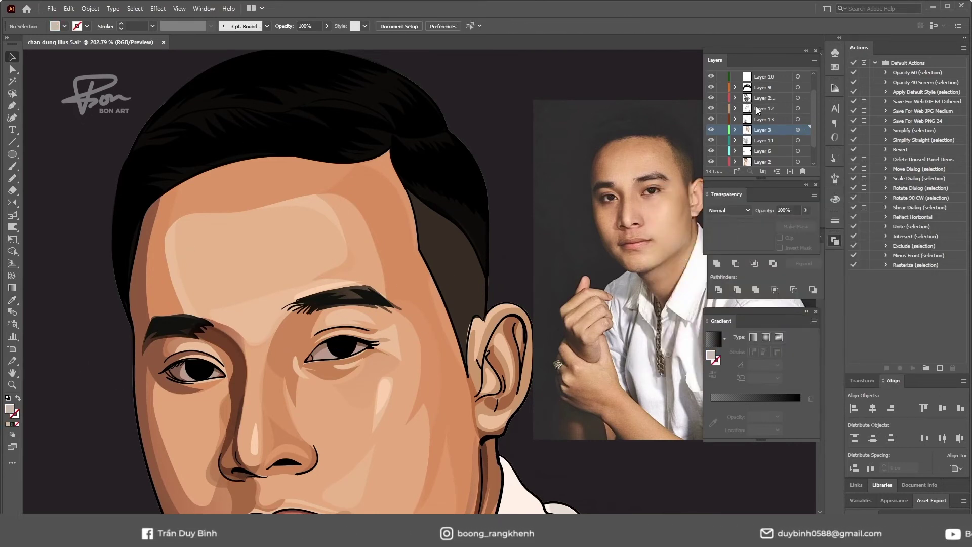
pyautogui.click(501, 276)
pyautogui.click(350, 350)
pyautogui.press('v')
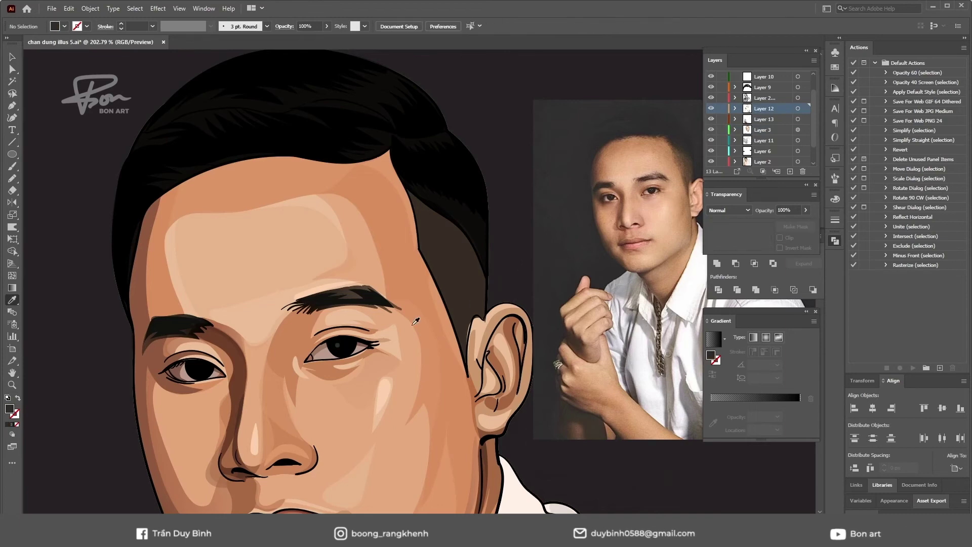
pyautogui.keyDown('alt'); pyautogui.scroll(2, 345, 349); pyautogui.keyUp('alt')
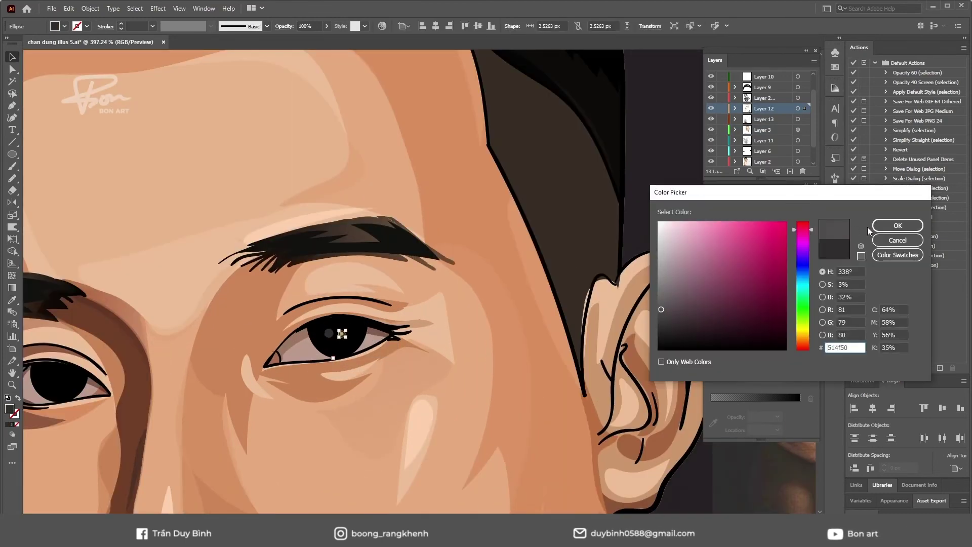
pyautogui.press('Return')
# Add a second highlight dot to the right eye and group the two dots
pyautogui.moveTo(343, 334); pyautogui.dragTo(342, 325)
pyautogui.hotkey('ctrl', 'shift', 'a')
pyautogui.keyDown('alt'); pyautogui.scroll(-1, 634, 251); pyautogui.keyUp('alt')
pyautogui.click(384, 322)
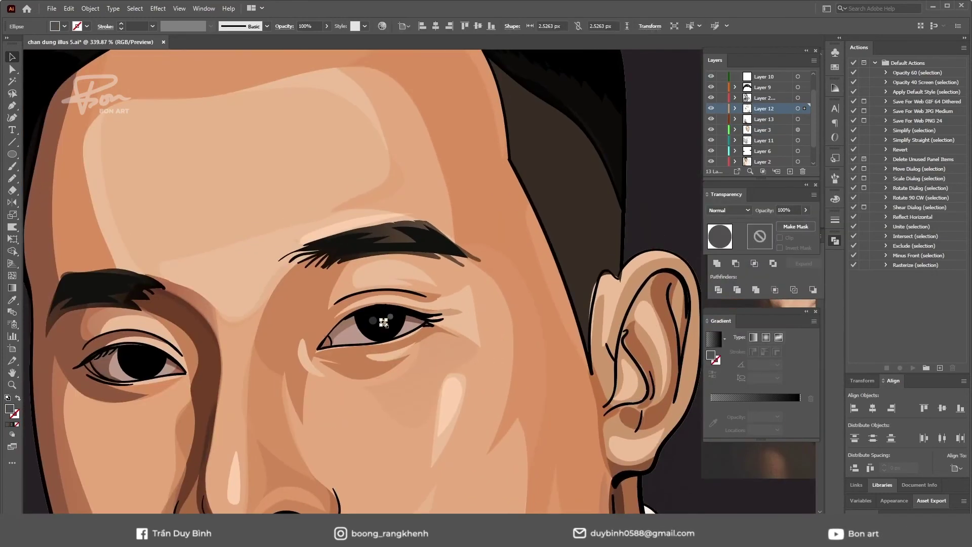
pyautogui.keyDown('shift'); pyautogui.click(373, 320); pyautogui.keyUp('shift')
pyautogui.hotkey('ctrl', 'g')
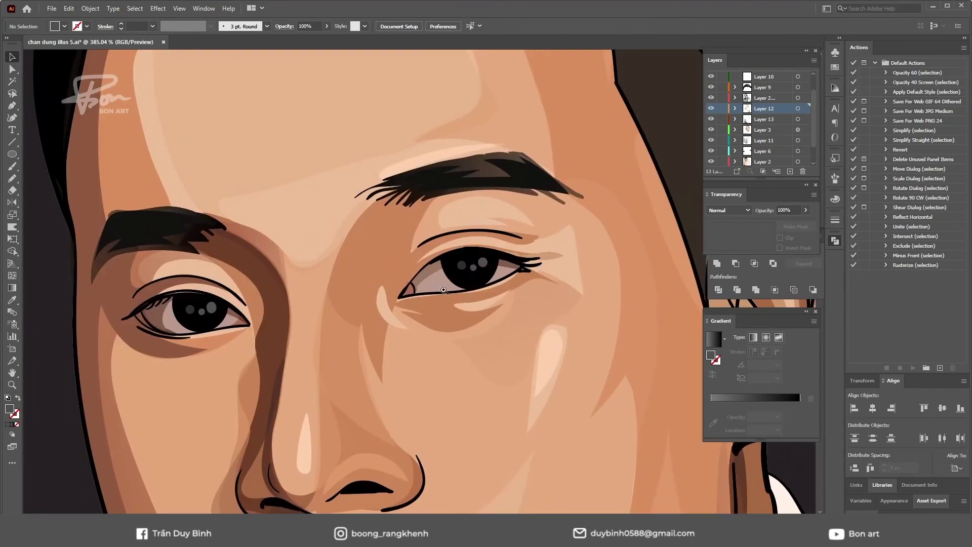
# Resize the small highlight dots in the left eye to match the right eye
pyautogui.scroll(2, 208, 309)
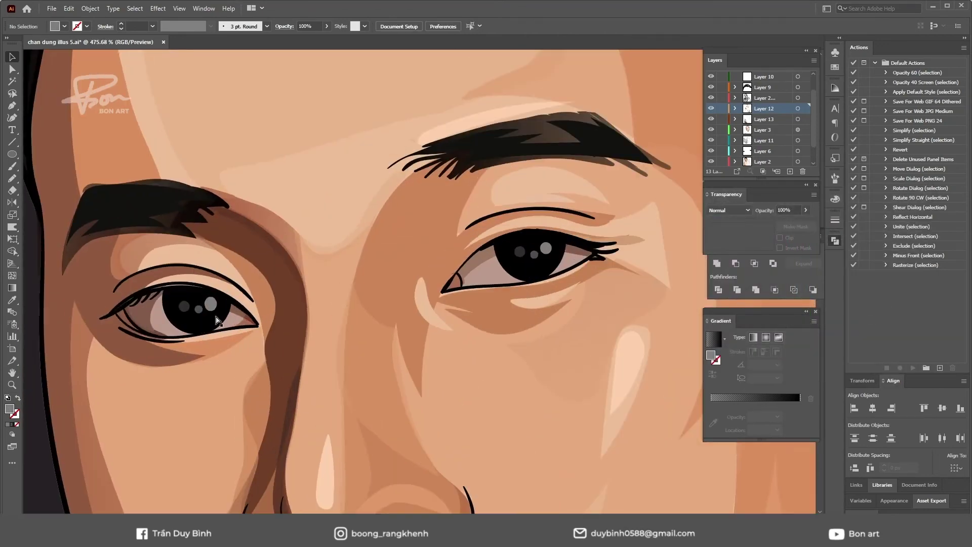
pyautogui.click(210, 306)
pyautogui.moveTo(216, 300); pyautogui.dragTo(213, 302)
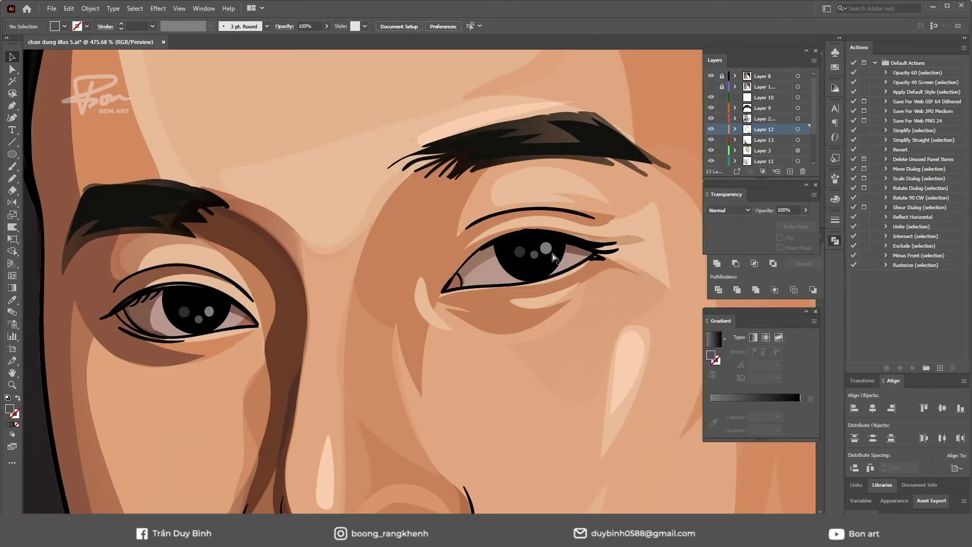
pyautogui.click(555, 256)
pyautogui.scroll(-5, 462, 274)
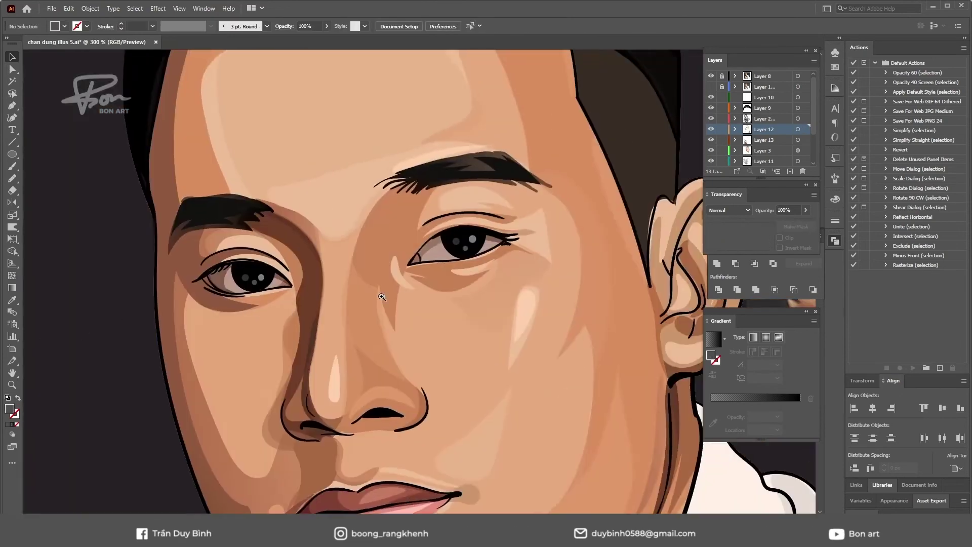
pyautogui.scroll(5, 226, 248)
pyautogui.moveTo(229, 251); pyautogui.dragTo(226, 248)
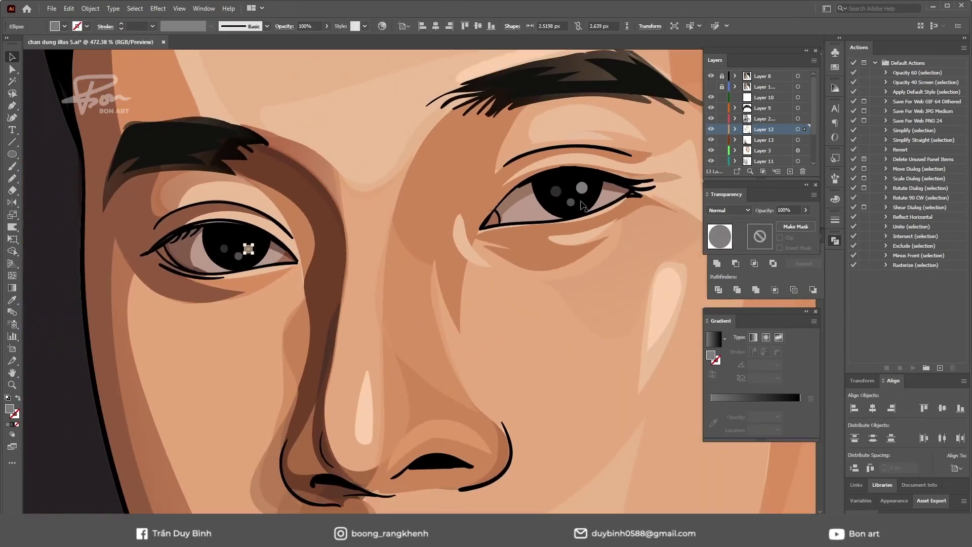
pyautogui.hotkey('ctrl', 'shift', 'a')
pyautogui.scroll(-3, 98, 369)
pyautogui.scroll(-2, 98, 369)
pyautogui.scroll(4, 131, 397)
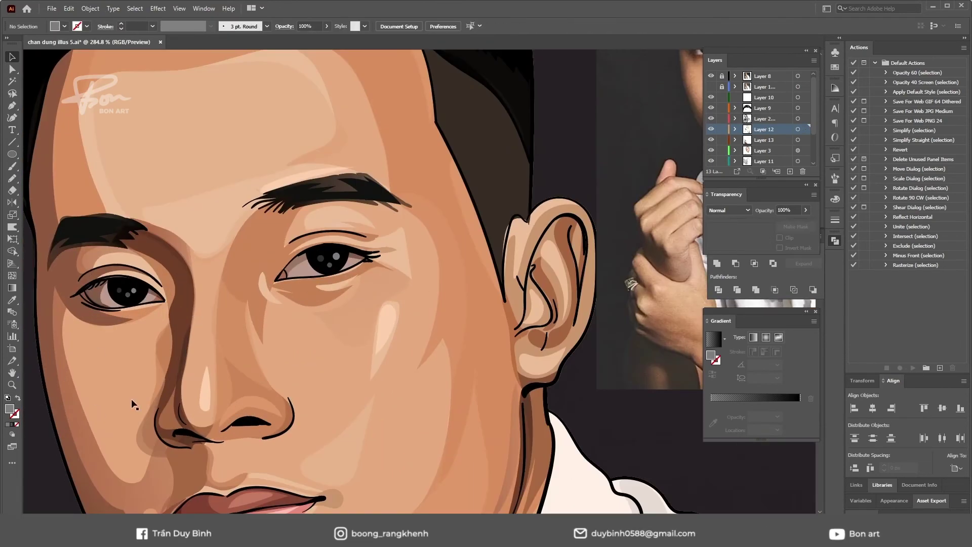
pyautogui.scroll(-4, 132, 304)
pyautogui.scroll(3, 152, 435)
# Confirm the grey shading colour and deselect the brown eye-socket shape
pyautogui.scroll(-3, 210, 395)
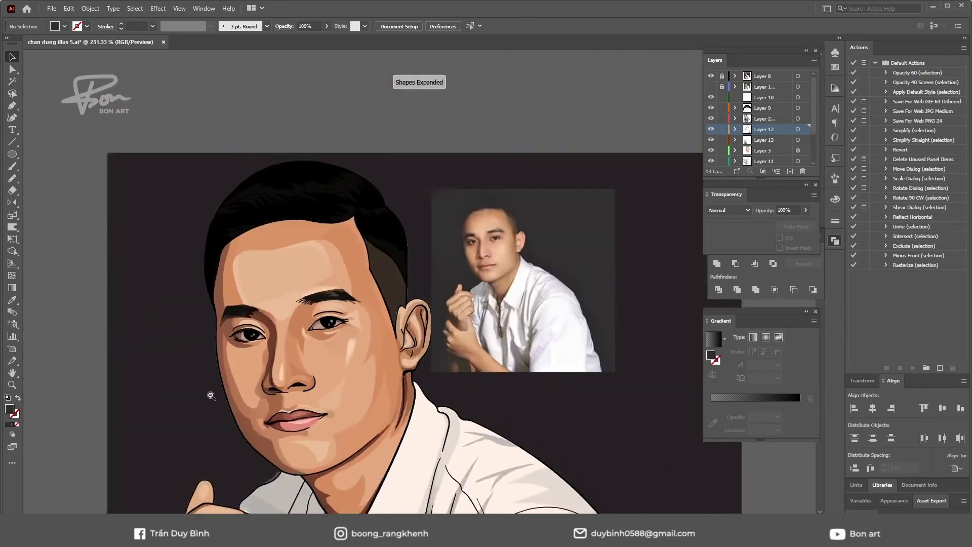
pyautogui.scroll(-2, 409, 193)
pyautogui.scroll(1, 603, 364)
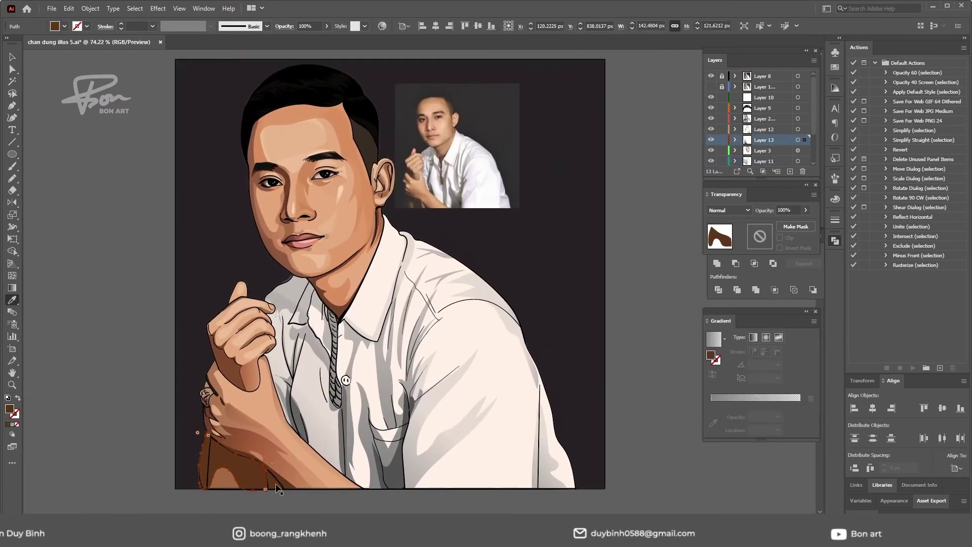
pyautogui.click(897, 226)
pyautogui.hotkey('ctrl', 'shift', 'a')
pyautogui.scroll(1, 115, 449)
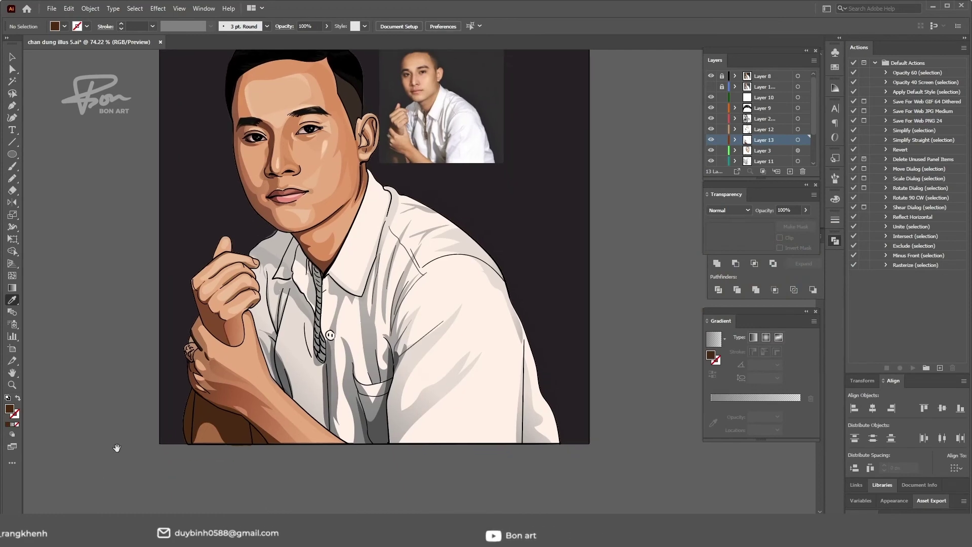
pyautogui.scroll(4, 243, 380)
pyautogui.scroll(-2, 212, 349)
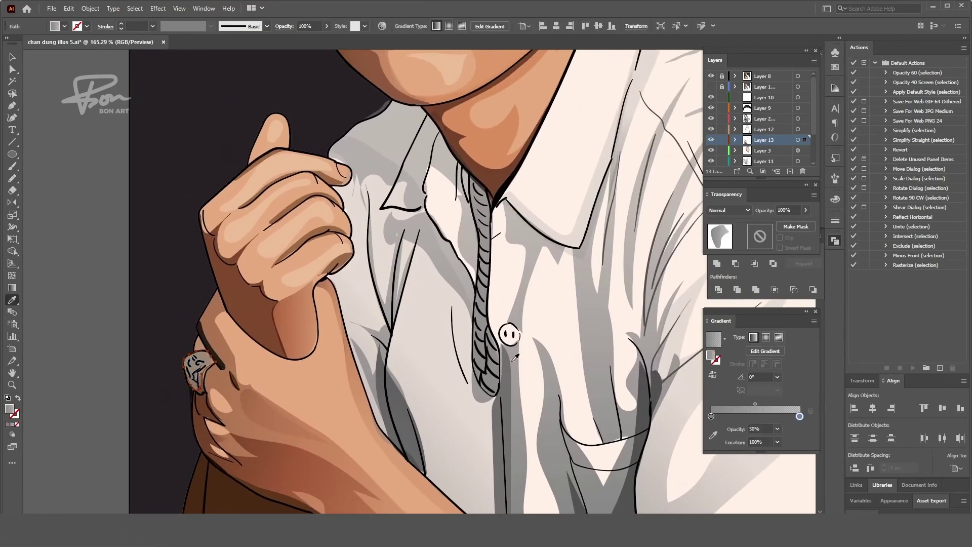
pyautogui.scroll(-2, 203, 374)
pyautogui.scroll(4, 284, 263)
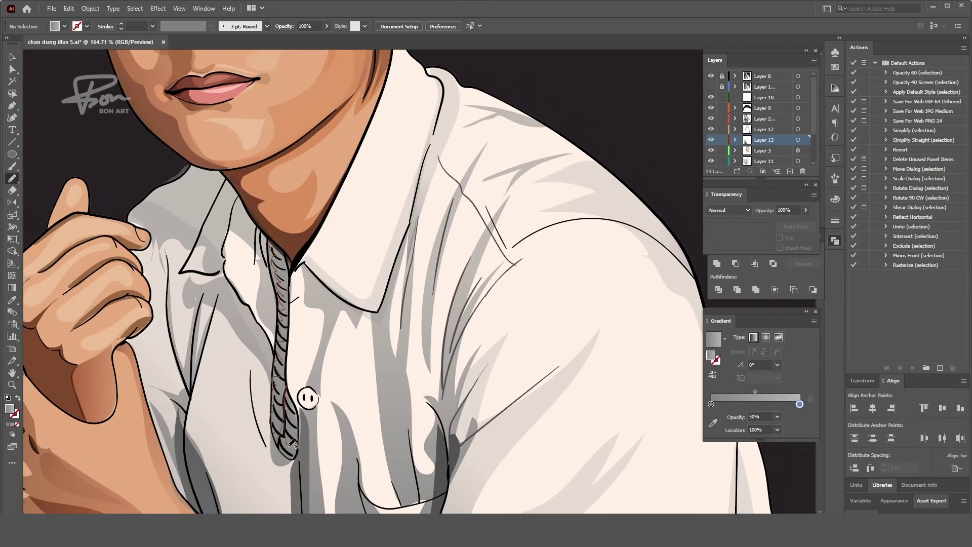
# Draw a thin grey shading stroke along the shirt's button placket beside the cord
pyautogui.moveTo(270, 255); pyautogui.dragTo(271, 256)
pyautogui.press('i')
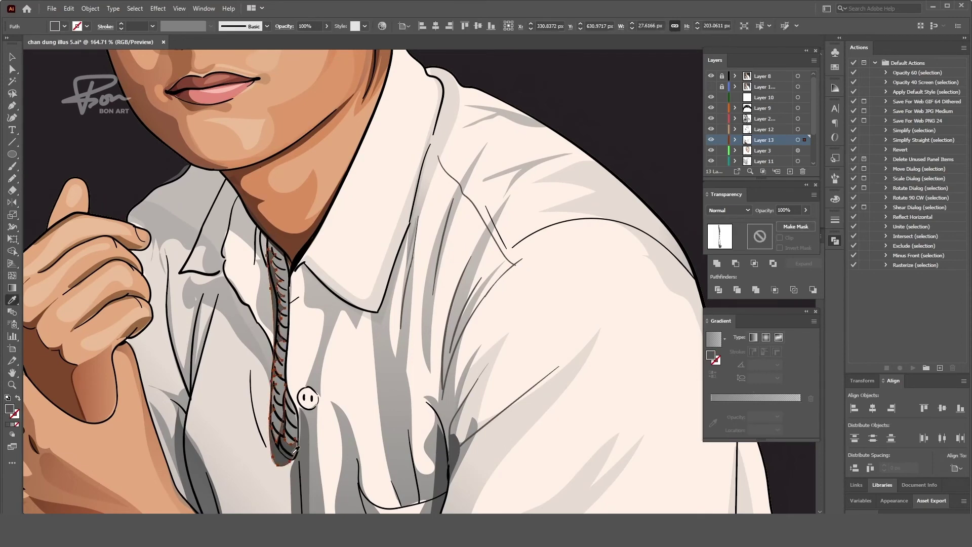
pyautogui.hotkey('ctrl', 'shift', 'a')
pyautogui.press('a')
pyautogui.scroll(-3, 288, 464)
pyautogui.scroll(2, 326, 375)
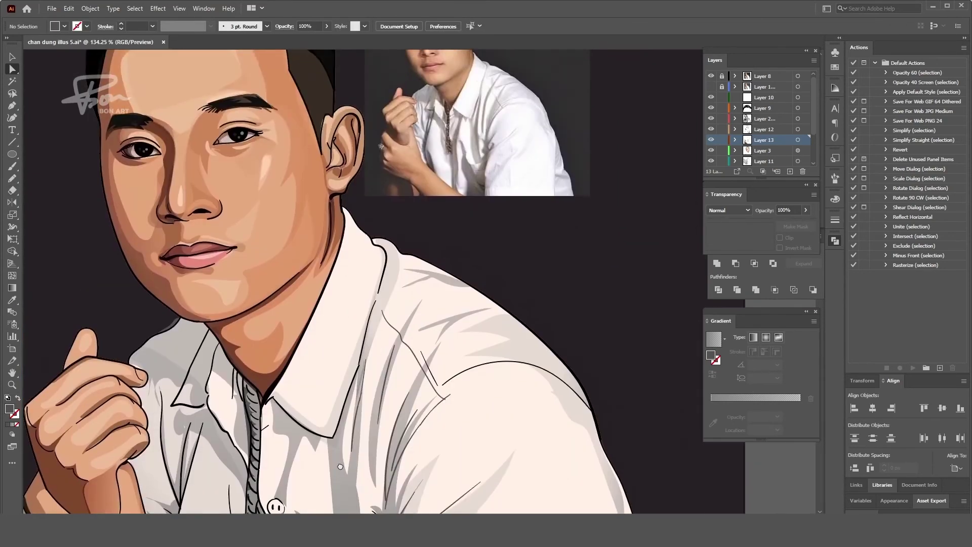
pyautogui.scroll(1, 326, 375)
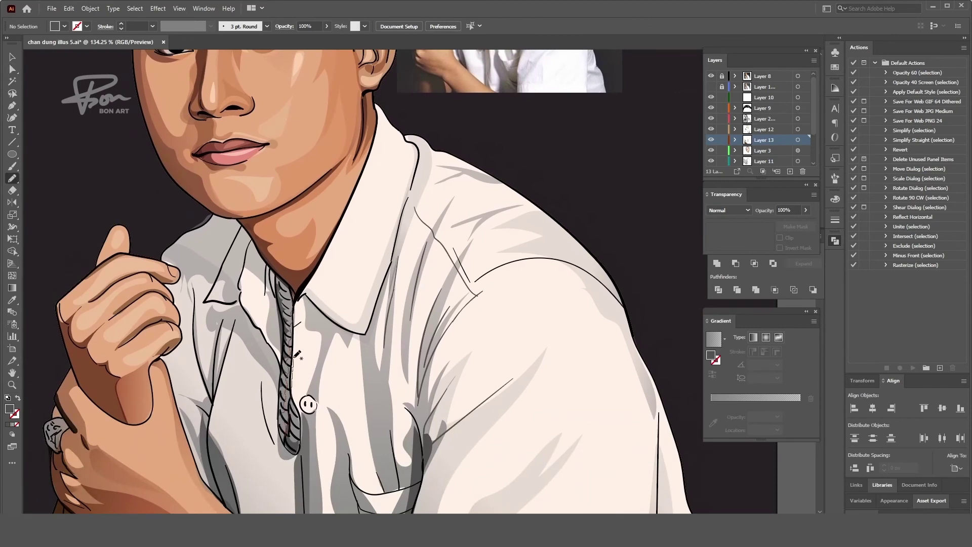
pyautogui.press('i')
pyautogui.hotkey('ctrl', '0')
pyautogui.scroll(3, 390, 374)
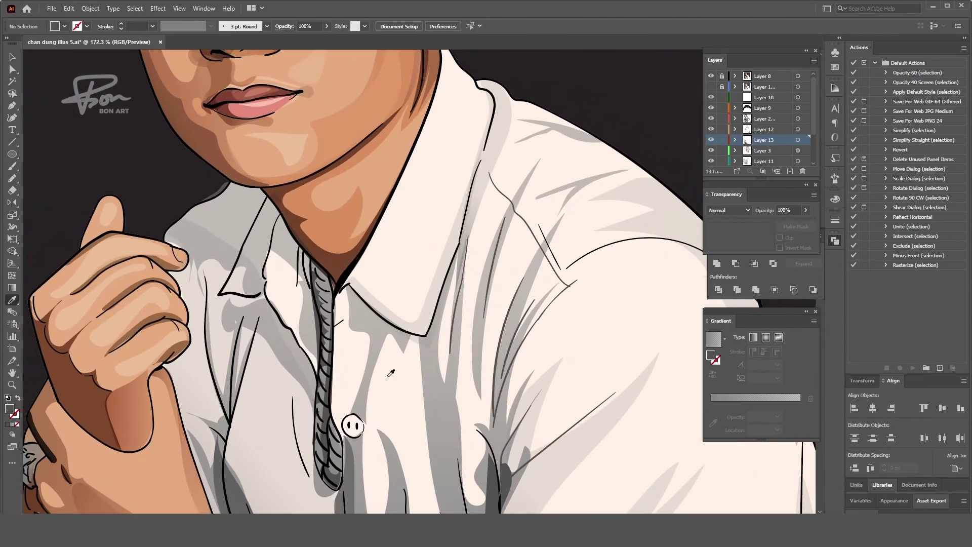
pyautogui.hotkey('ctrl', '0')
# Check the left eye highlight shape, then deselect and fit the artboard in the window
pyautogui.scroll(5, 271, 282)
pyautogui.press('a')
pyautogui.click(271, 281)
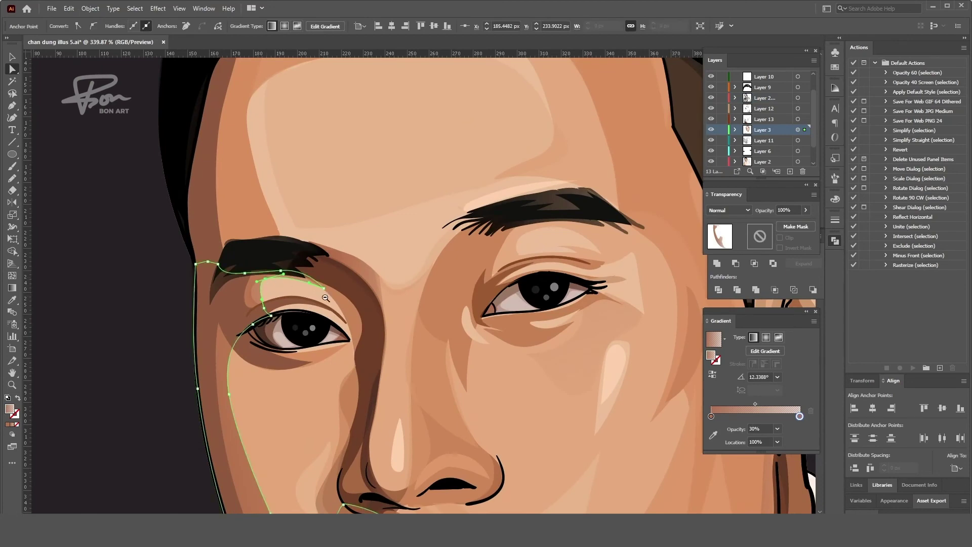
pyautogui.hotkey('ctrl', 'shift', 'a')
pyautogui.hotkey('ctrl', '0')
# Zoom in on the nose and lips and draw a small highlight patch beside the lips
pyautogui.scroll(1, 321, 289)
pyautogui.scroll(1, 320, 289)
pyautogui.scroll(1, 320, 289)
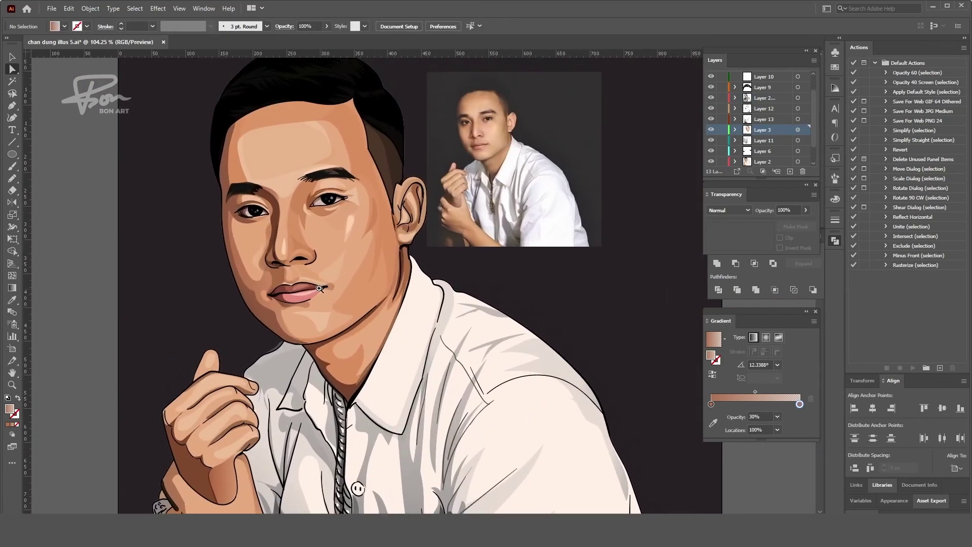
pyautogui.scroll(2, 320, 289)
pyautogui.moveTo(320, 289); pyautogui.dragTo(312, 374)
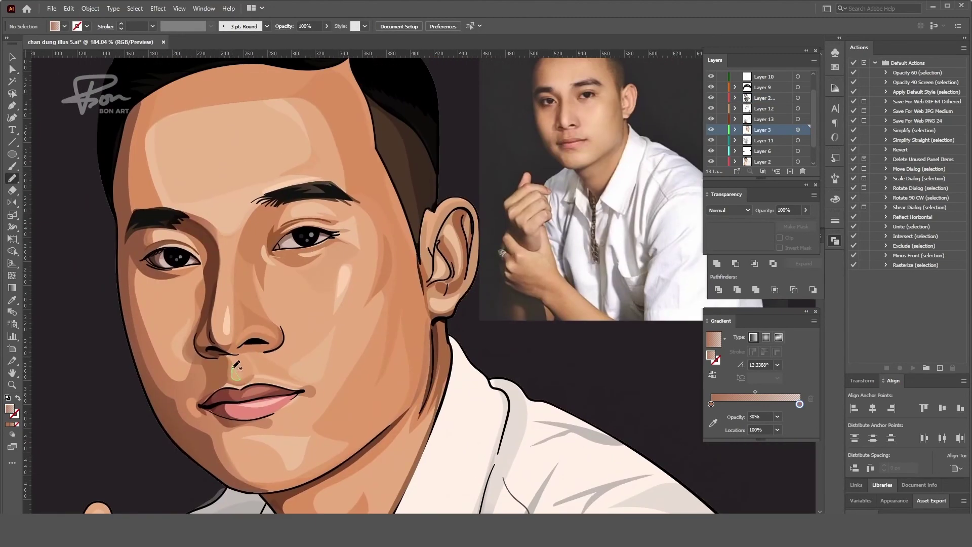
pyautogui.moveTo(234, 369); pyautogui.dragTo(236, 377)
# Try sampling a colour with the Eyedropper, undo it, and deselect the highlight group
pyautogui.press('i')
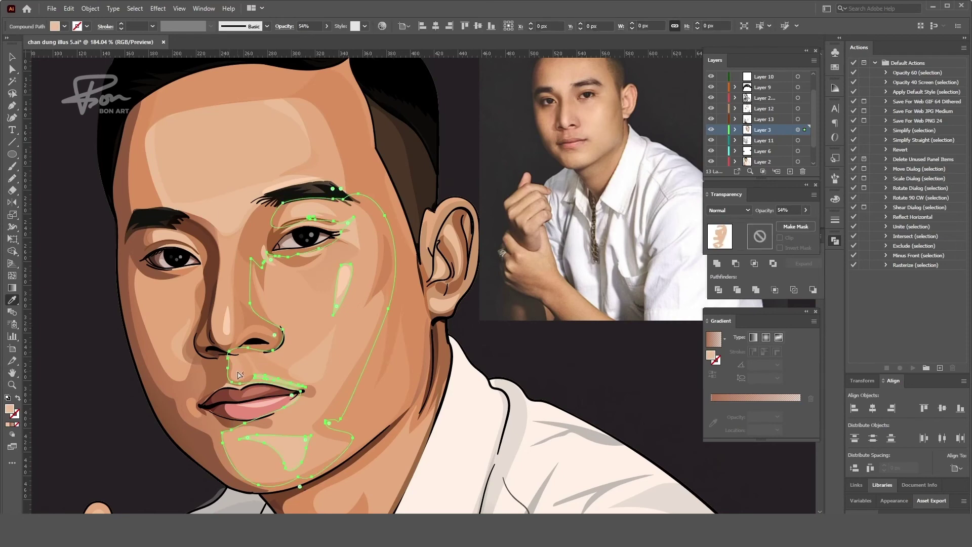
pyautogui.hotkey('ctrl', 'shift', 'a')
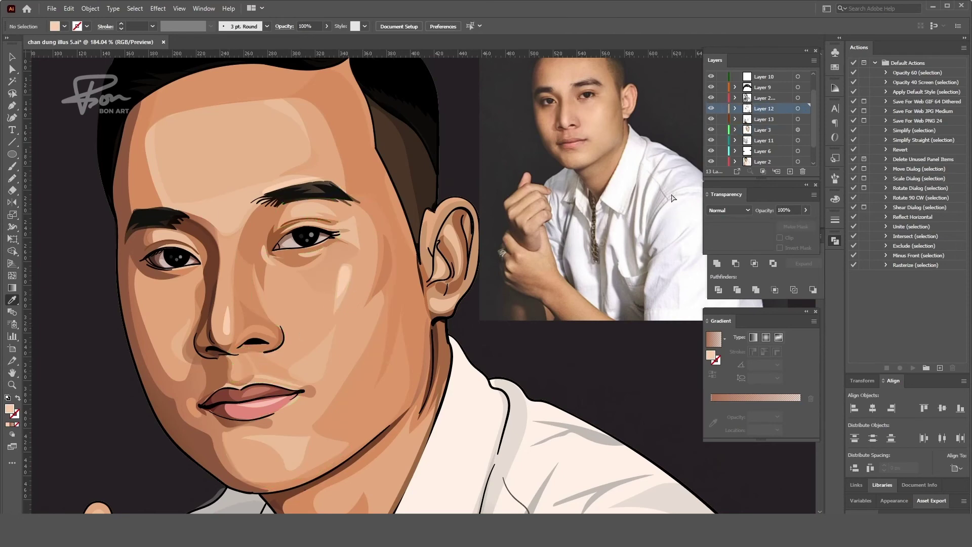
pyautogui.hotkey('ctrl', 'z')
pyautogui.keyDown('alt'); pyautogui.scroll(2, 310, 349); pyautogui.keyUp('alt')
pyautogui.keyDown('alt'); pyautogui.scroll(-2, 209, 368); pyautogui.keyUp('alt')
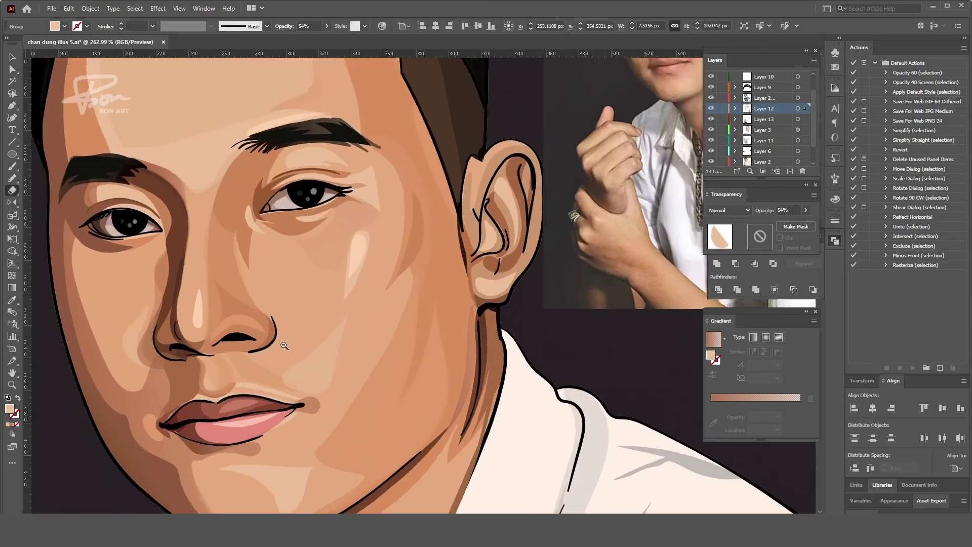
pyautogui.hotkey('ctrl', 'shift', 'a')
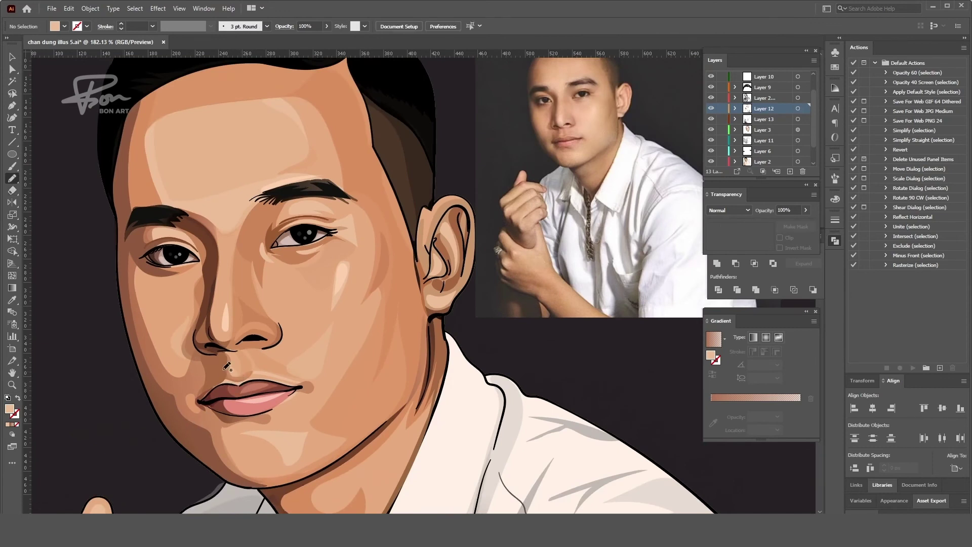
# Style the lip highlight patch by sampling the semi-transparent cheek highlight with the Eyedropper
pyautogui.keyDown('ctrl'); pyautogui.click(242, 334); pyautogui.keyUp('ctrl')
pyautogui.press('i')
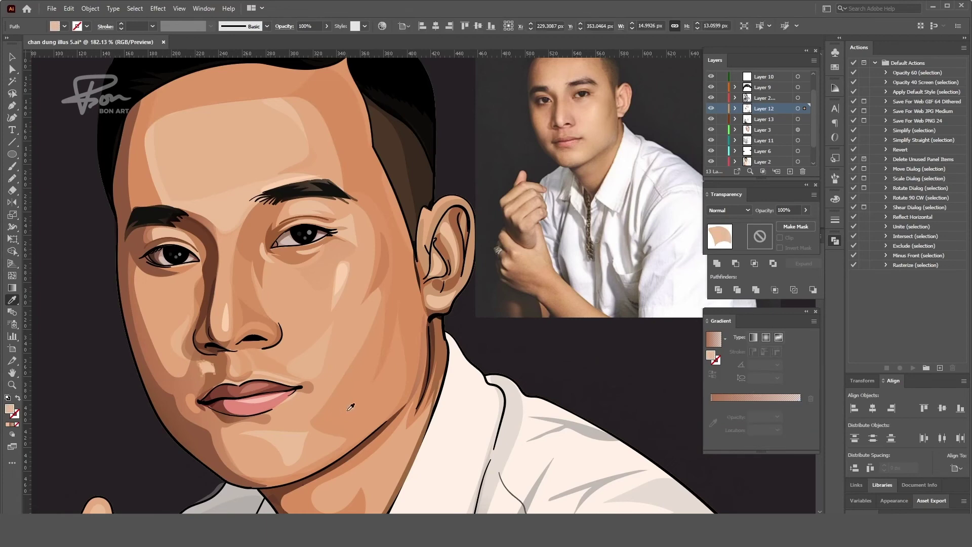
pyautogui.keyDown('alt'); pyautogui.scroll(3, 203, 376); pyautogui.keyUp('alt')
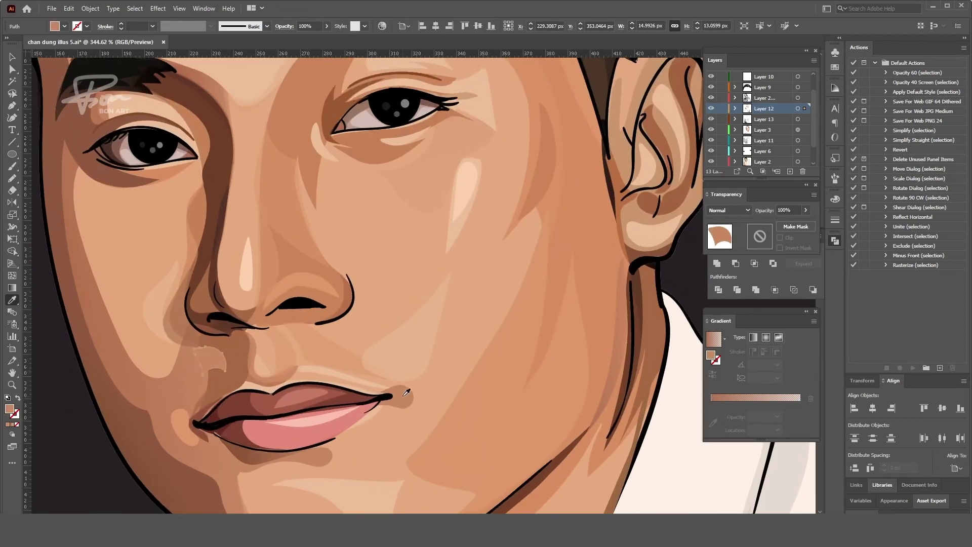
pyautogui.keyDown('ctrl'); pyautogui.click(377, 348); pyautogui.keyUp('ctrl')
pyautogui.keyDown('alt'); pyautogui.scroll(-3, 289, 352); pyautogui.keyUp('alt')
pyautogui.keyDown('alt'); pyautogui.scroll(-1, 289, 352); pyautogui.keyUp('alt')
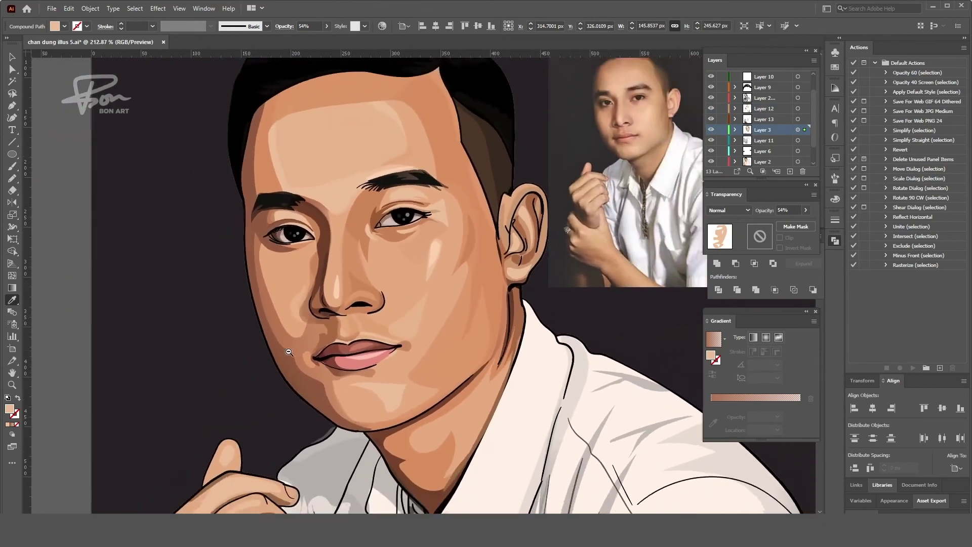
pyautogui.keyDown('alt'); pyautogui.scroll(-2, 288, 352); pyautogui.keyUp('alt')
pyautogui.keyDown('alt'); pyautogui.scroll(-1, 171, 451); pyautogui.keyUp('alt')
pyautogui.keyDown('alt'); pyautogui.scroll(-1, 350, 387); pyautogui.keyUp('alt')
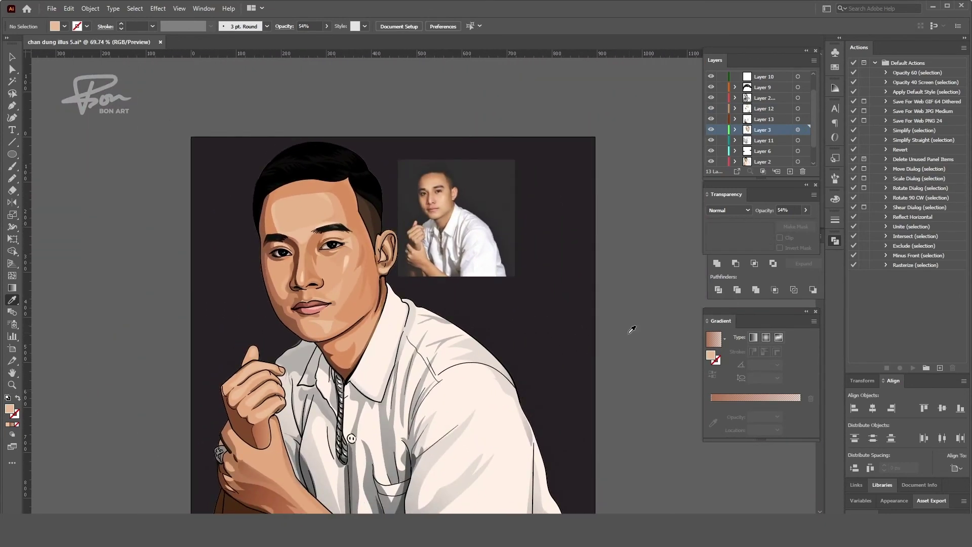
pyautogui.keyDown('alt'); pyautogui.scroll(1, 394, 331); pyautogui.keyUp('alt')
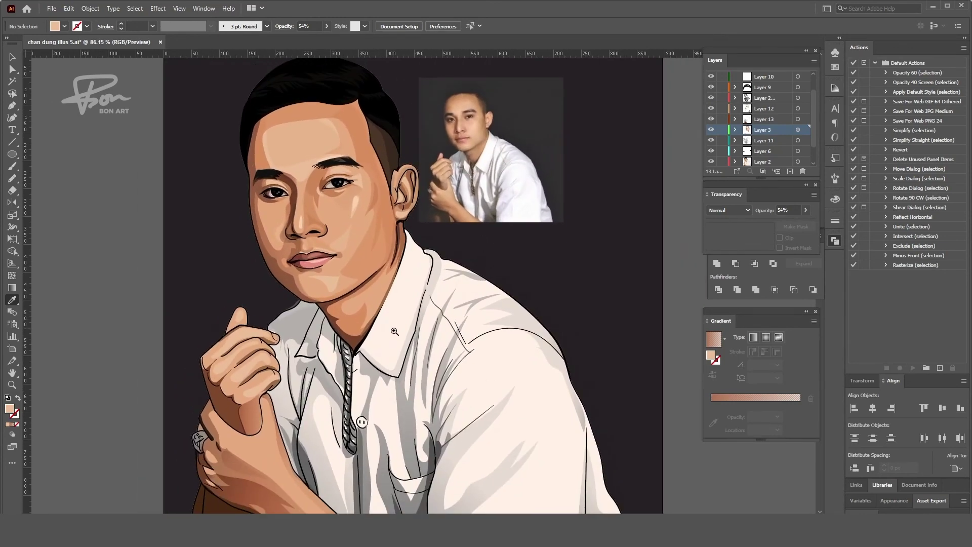
pyautogui.keyDown('alt'); pyautogui.scroll(3, 321, 291); pyautogui.keyUp('alt')
# Inspect the left face shadow, cheek highlight and chin shadow paths with Direct Selection
pyautogui.keyDown('ctrl'); pyautogui.click(316, 364); pyautogui.keyUp('ctrl')
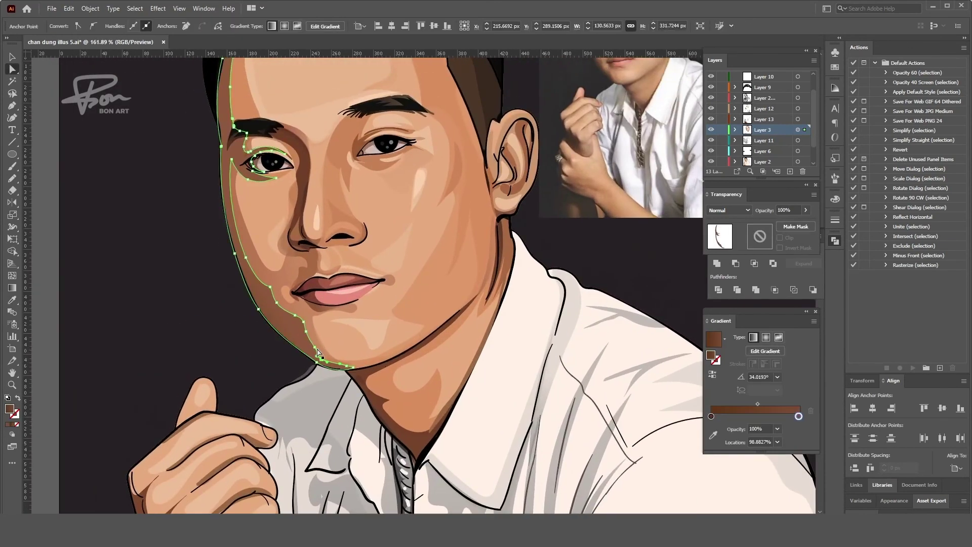
pyautogui.press('a')
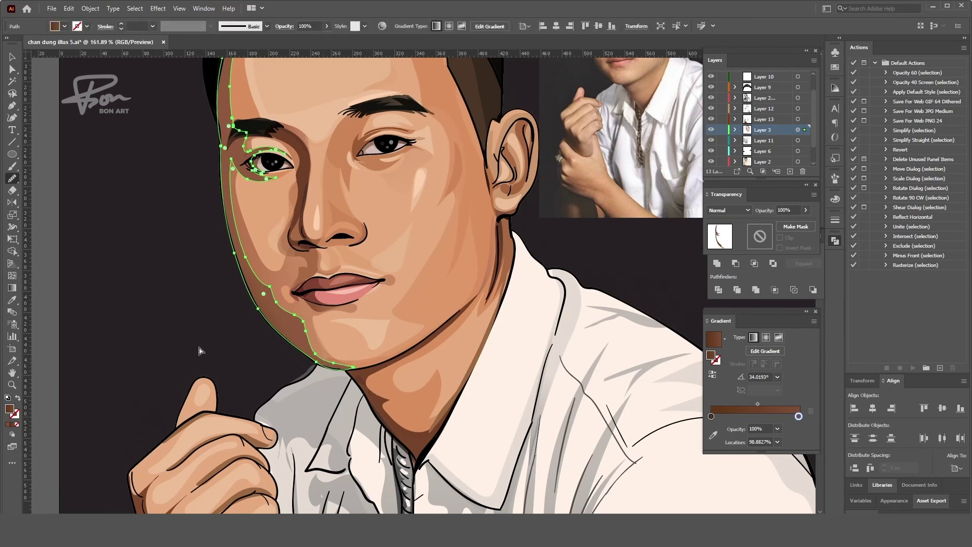
pyautogui.keyDown('alt'); pyautogui.scroll(-1, 309, 350); pyautogui.keyUp('alt')
pyautogui.keyDown('alt'); pyautogui.scroll(1, 319, 355); pyautogui.keyUp('alt')
pyautogui.click(325, 356)
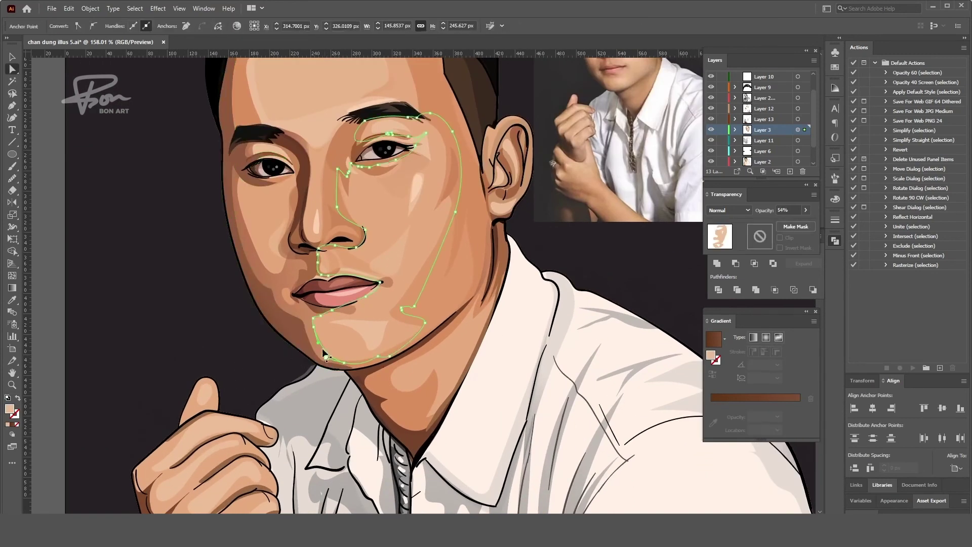
pyautogui.click(327, 355)
pyautogui.click(248, 345)
pyautogui.click(333, 365)
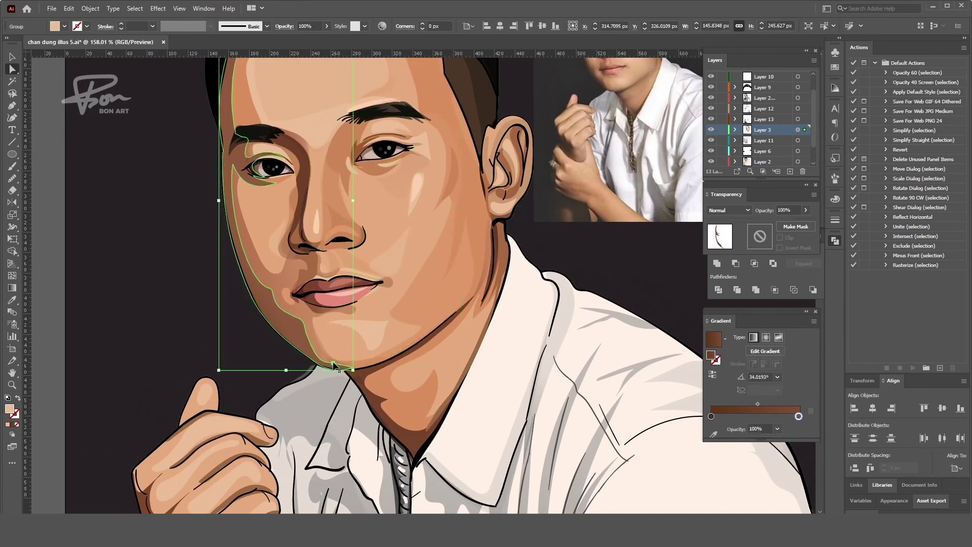
pyautogui.click(333, 365)
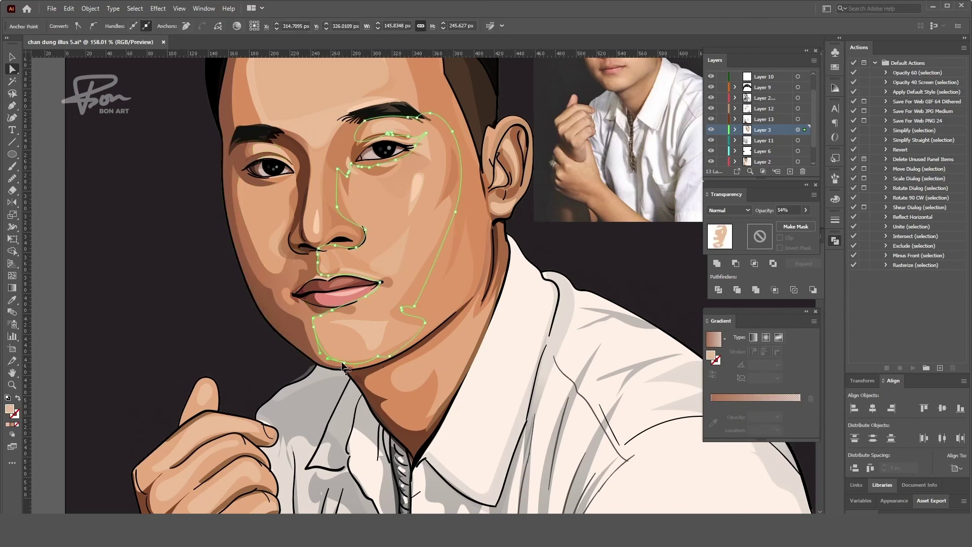
pyautogui.click(343, 365)
pyautogui.scroll(2, 344, 363)
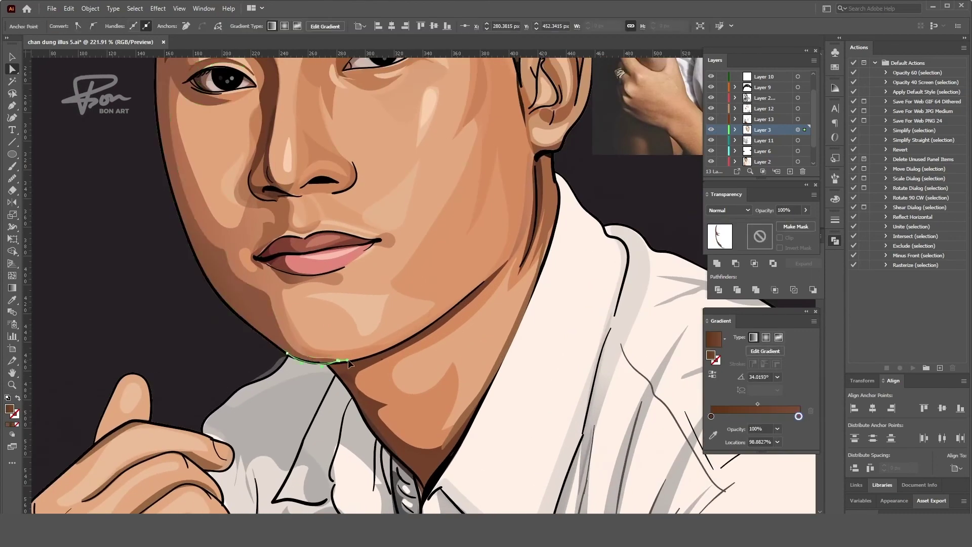